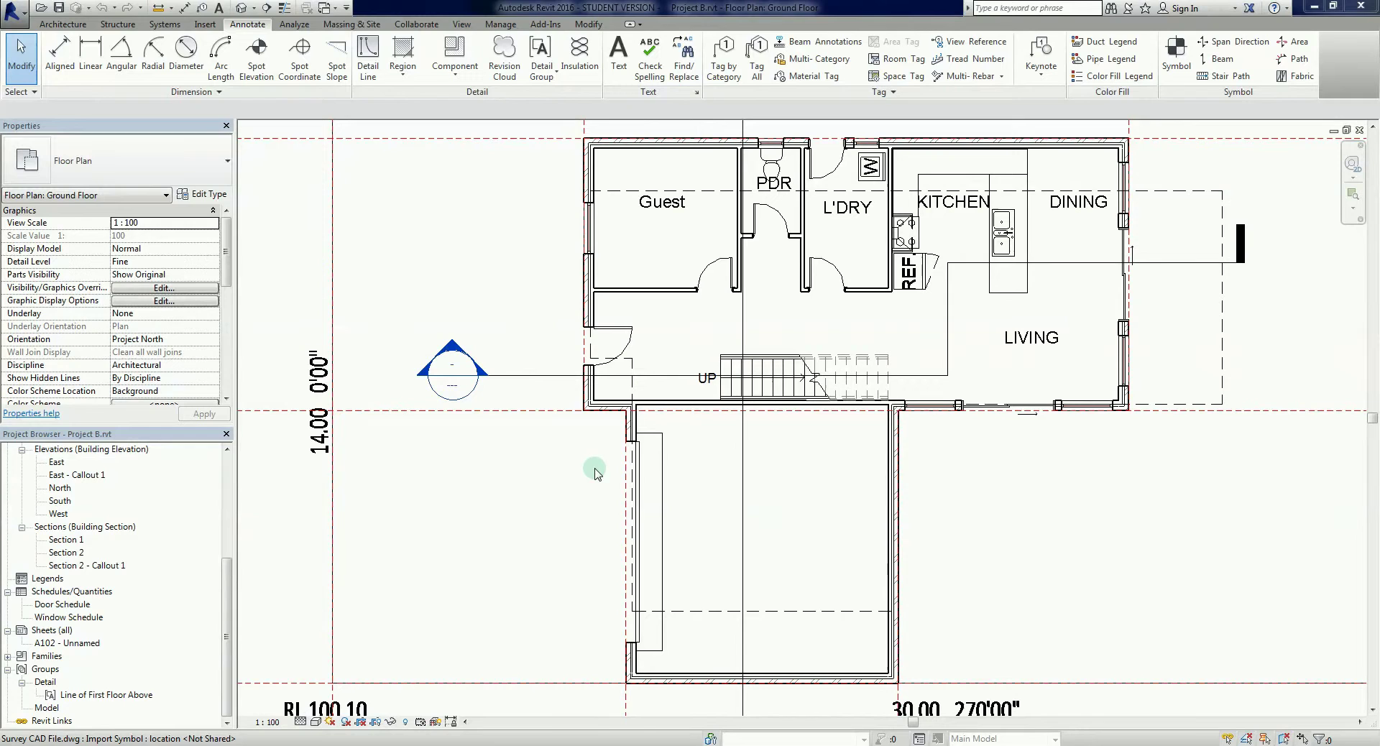
- Select and deselect the Line of First Floor Above group, then review the loaded tags and symbols
{"action": "left_click", "coordinate": [657, 622]}
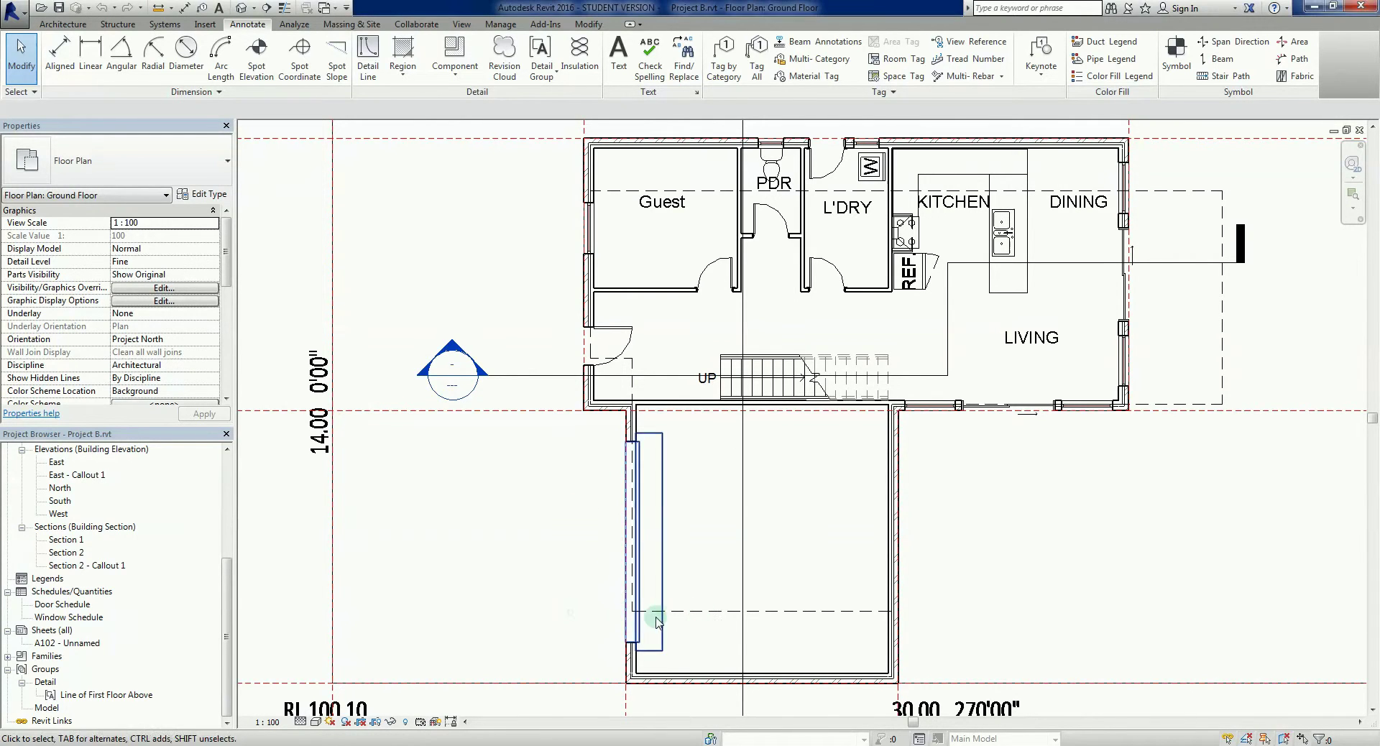
{"action": "left_click", "coordinate": [618, 612]}
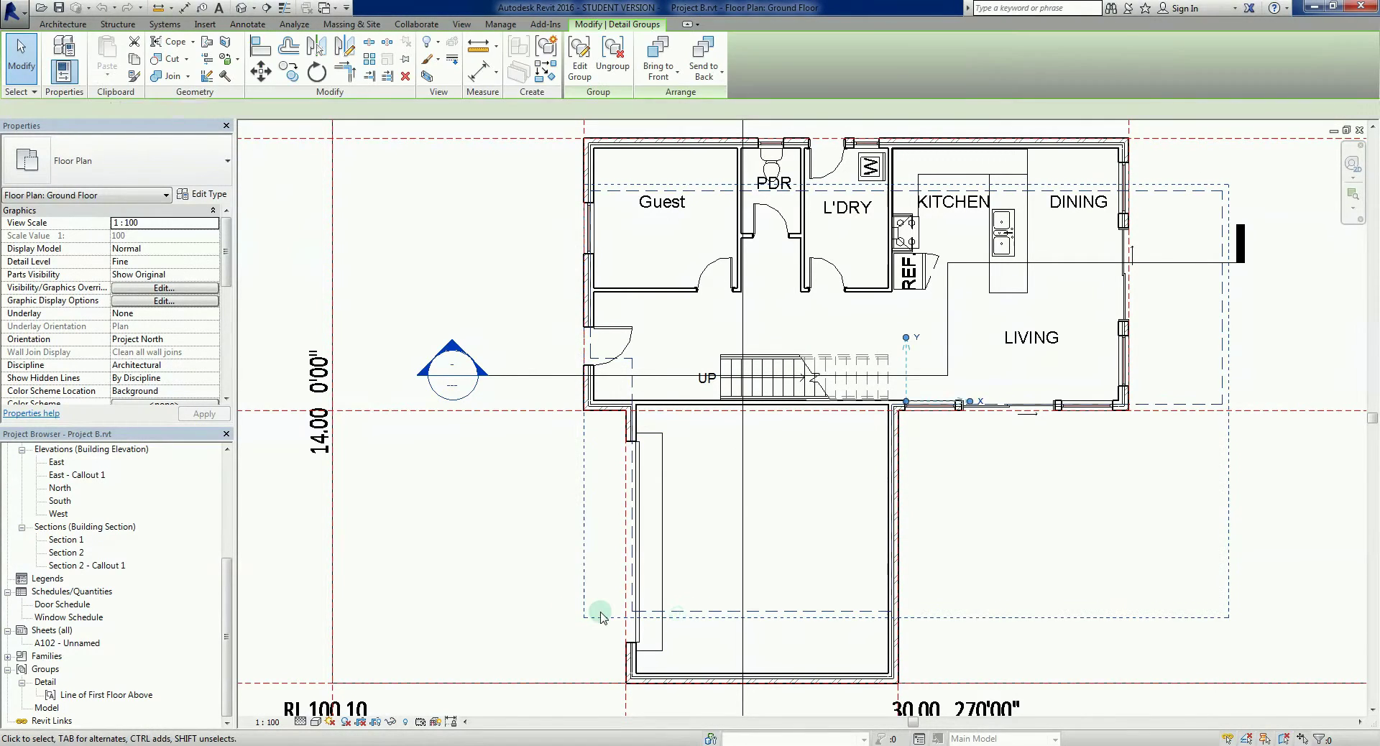
{"action": "left_click", "coordinate": [534, 565]}
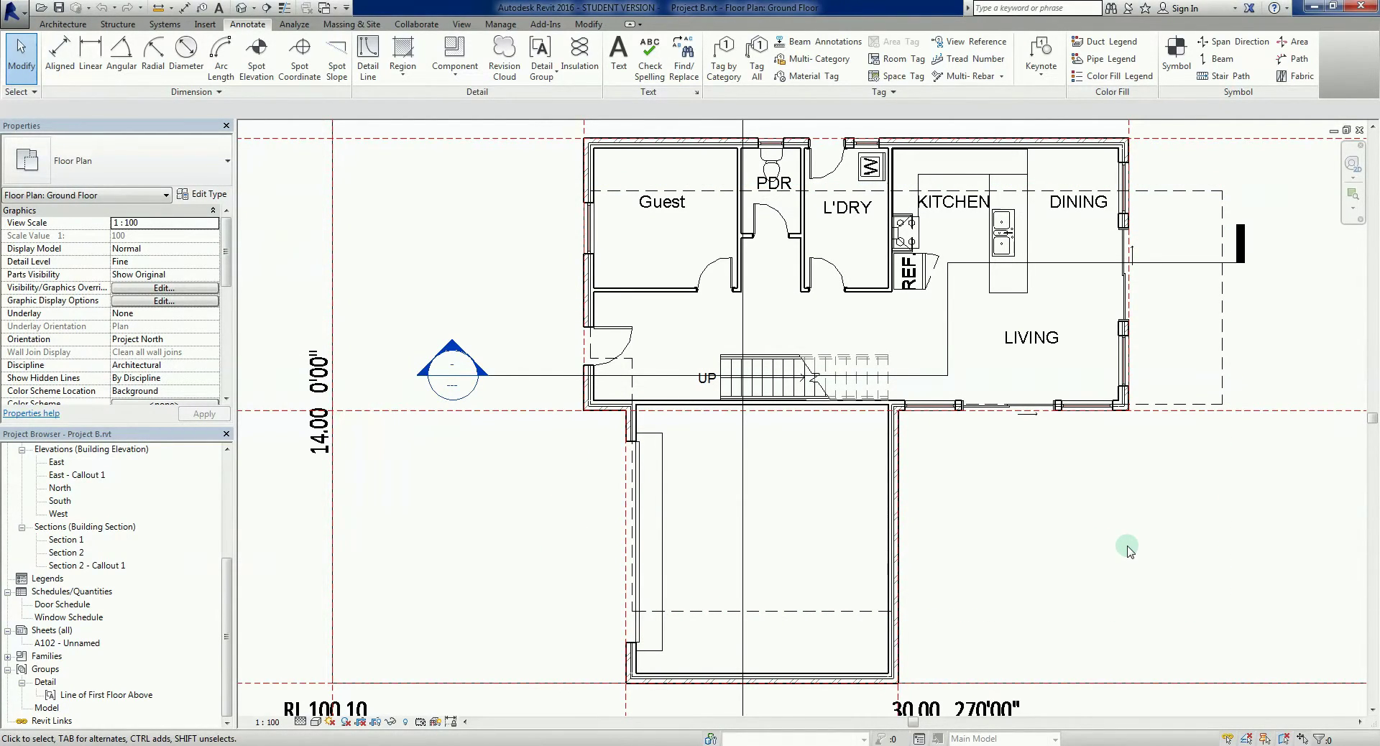
{"action": "middle_click_drag", "start_coordinate": [1127, 550], "coordinate": [1119, 560]}
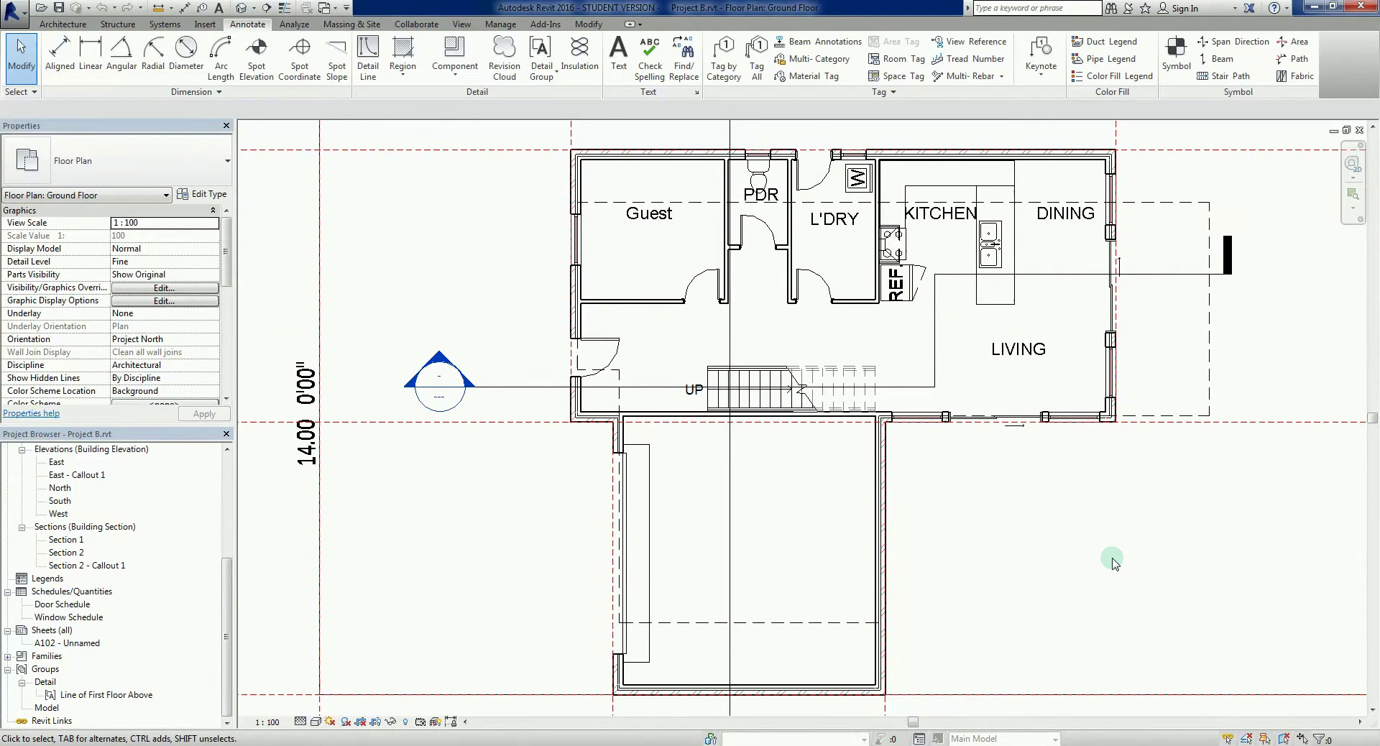
{"action": "middle_click_drag", "start_coordinate": [1103, 561], "coordinate": [1084, 550]}
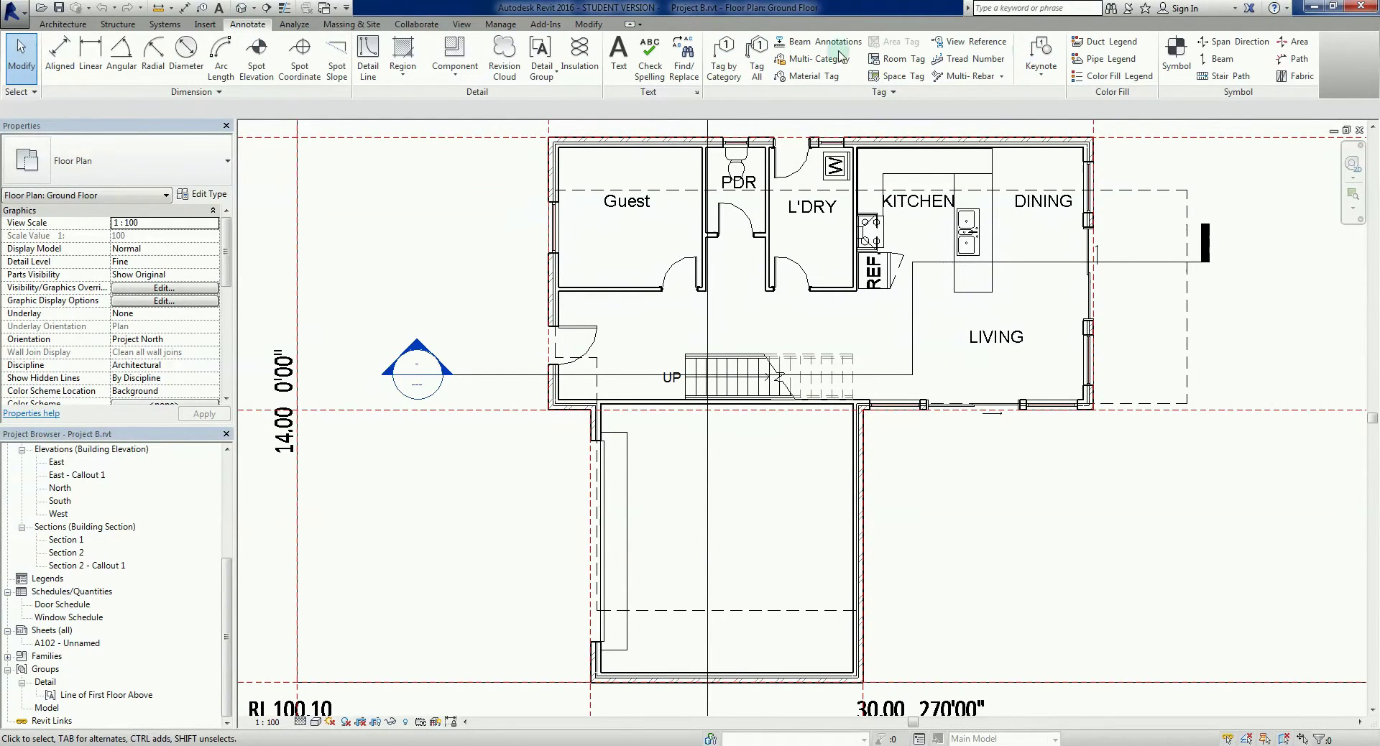
{"action": "left_click", "coordinate": [892, 93]}
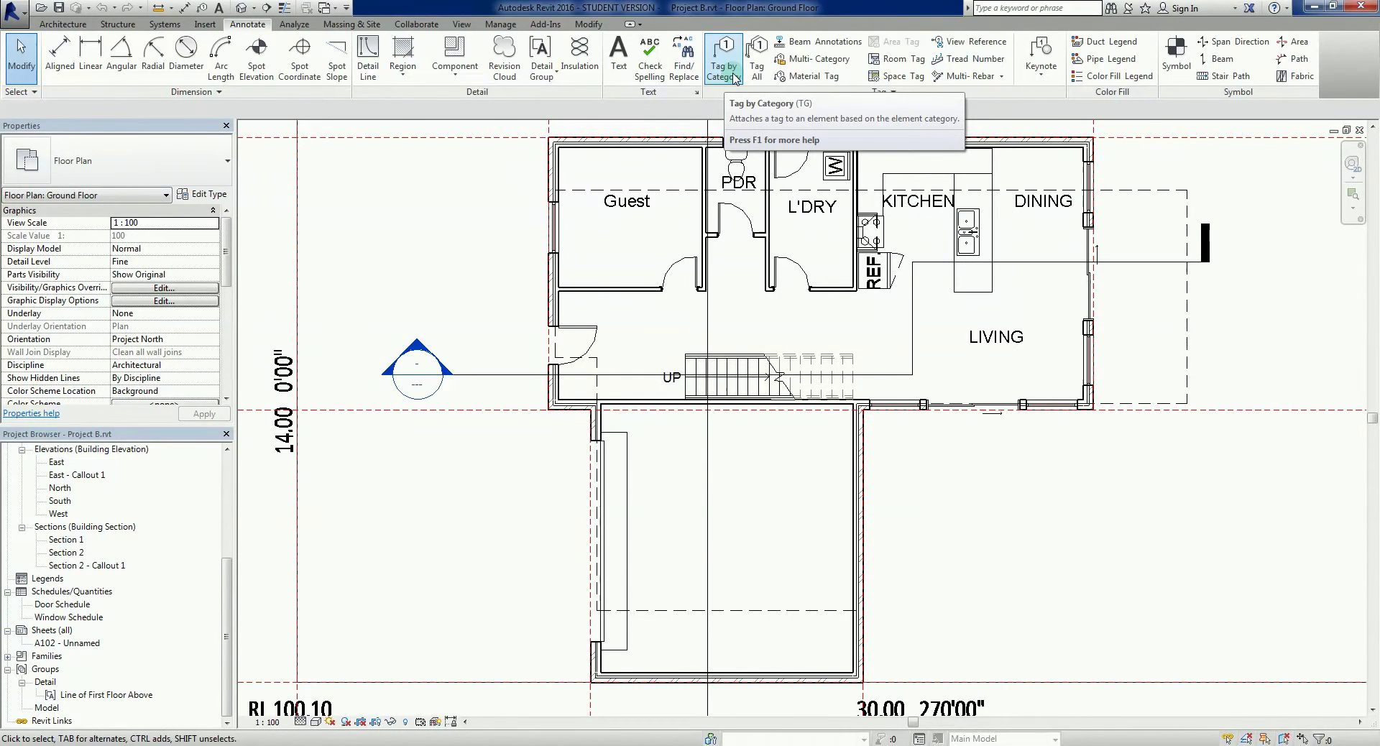
- Start Tag by Category with horizontal tags and an attached-end 12.7 mm leader
{"action": "left_click", "coordinate": [733, 76]}
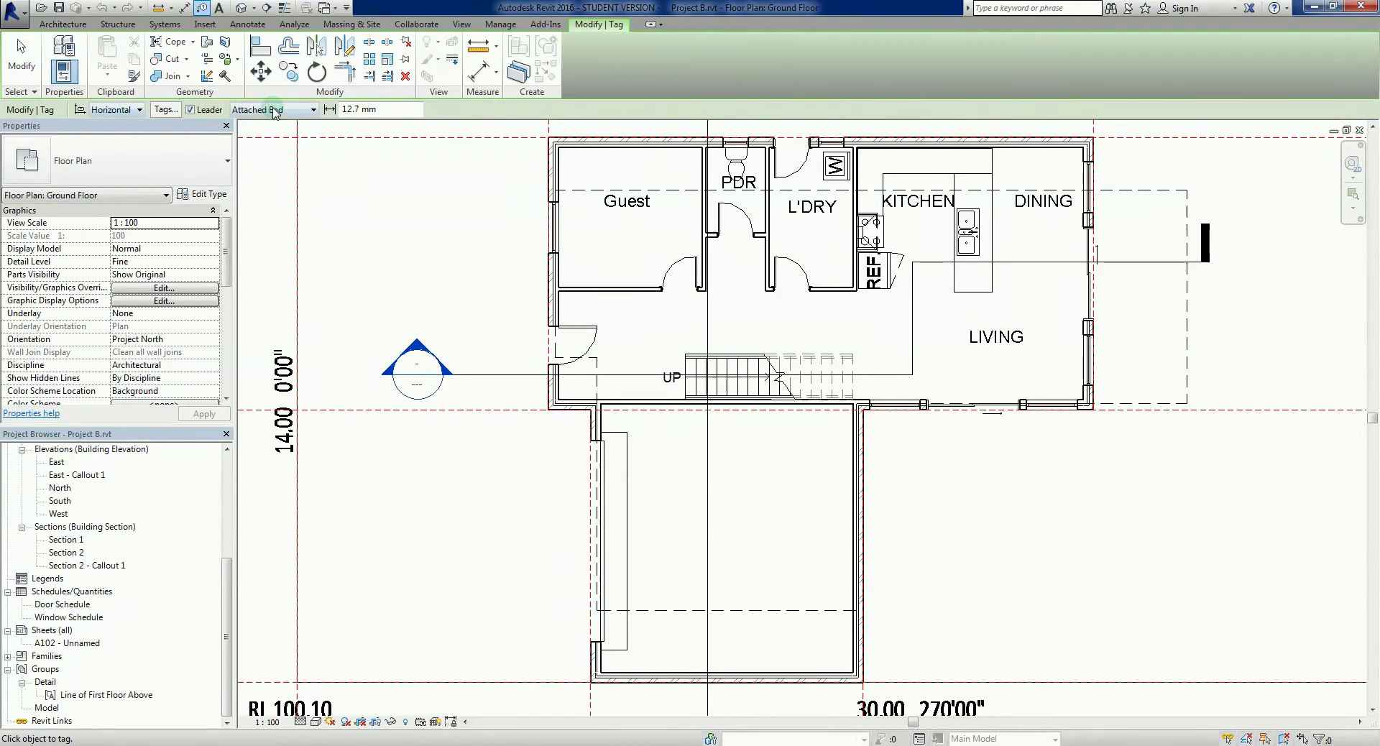
{"action": "left_click", "coordinate": [139, 110]}
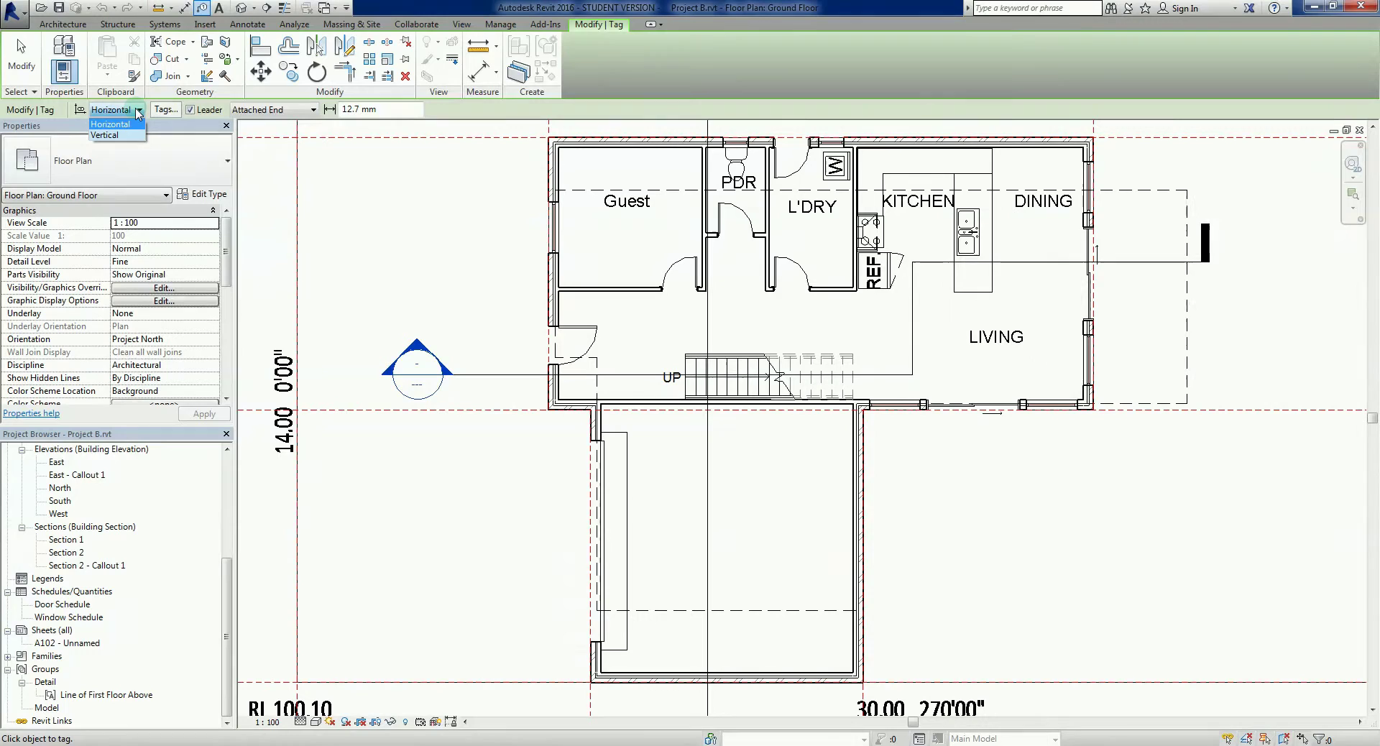
{"action": "left_click", "coordinate": [139, 112]}
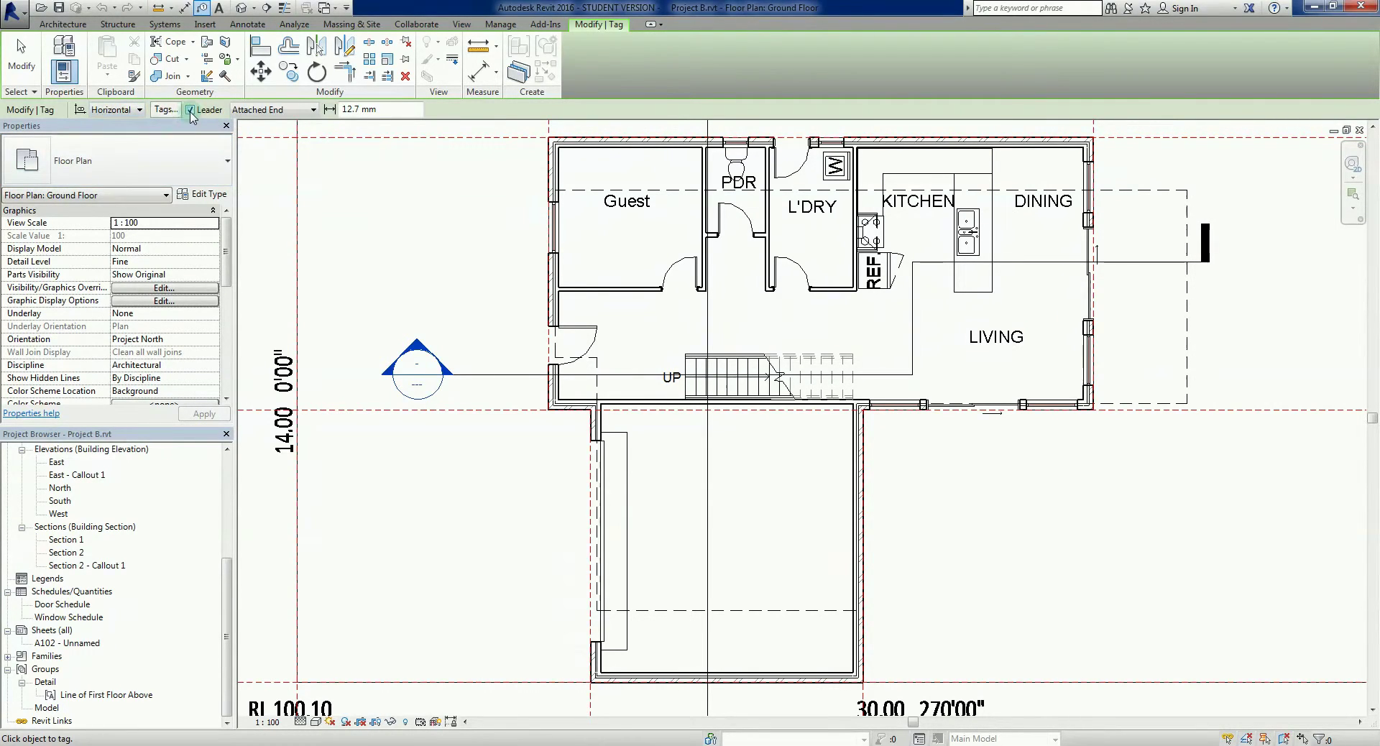
{"action": "left_click", "coordinate": [306, 112]}
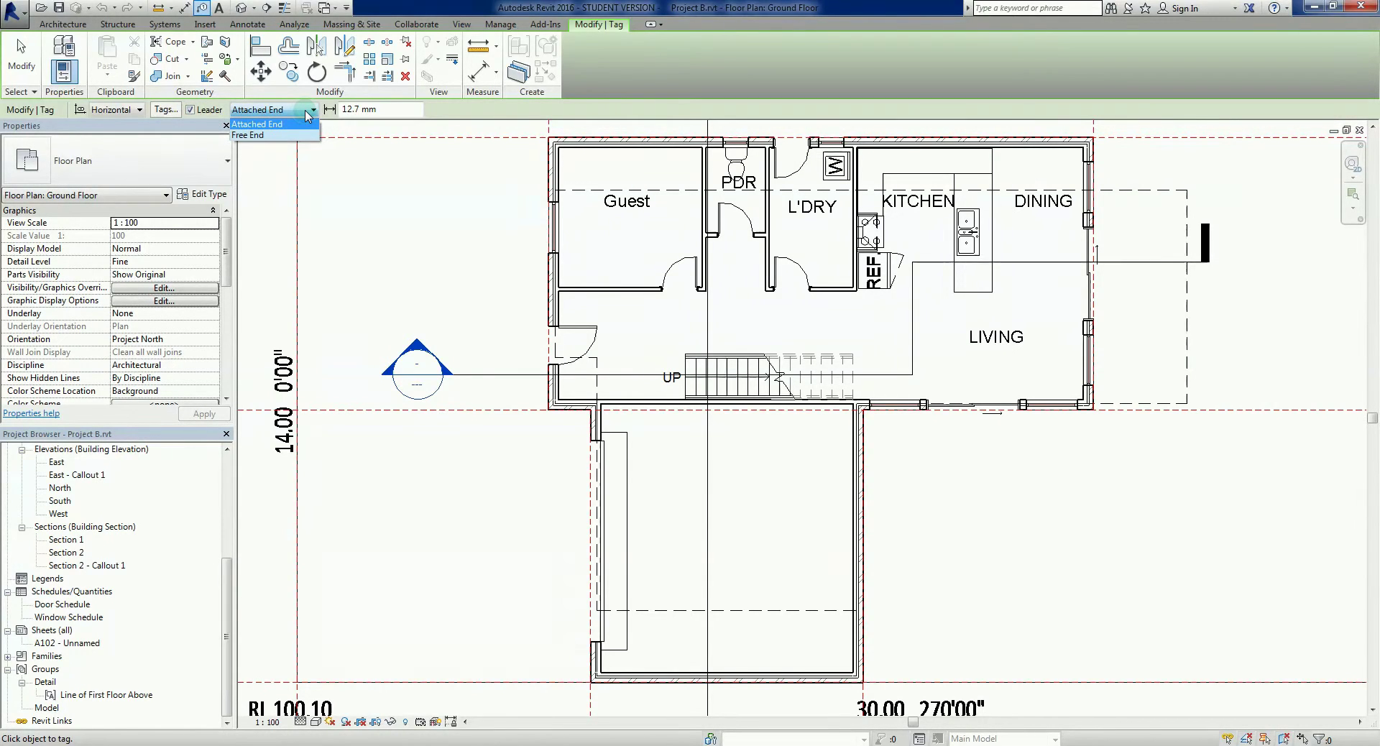
{"action": "left_click", "coordinate": [308, 115]}
{"action": "left_click", "coordinate": [446, 174]}
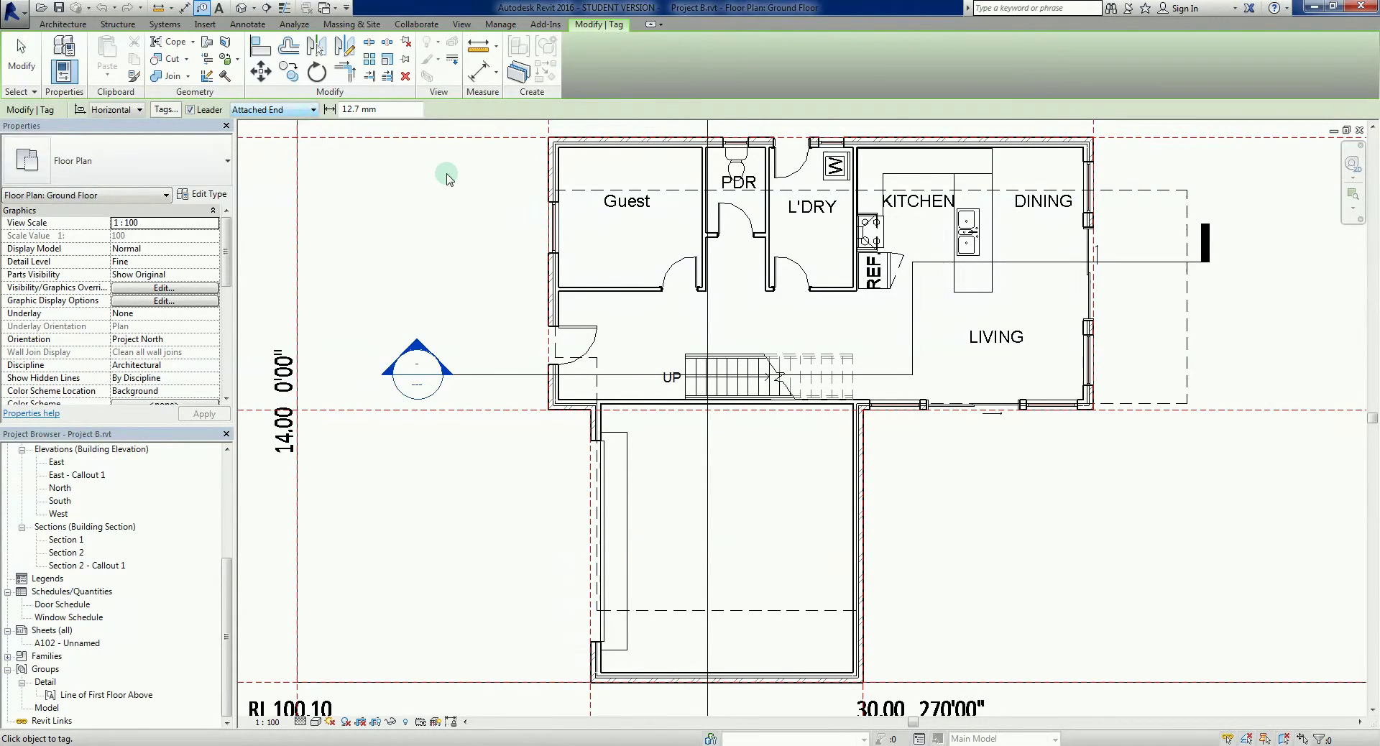
{"action": "left_click", "coordinate": [344, 112]}
{"action": "left_click", "coordinate": [401, 179]}
- Tag the Guest room window as 1 and remove its leader line
{"action": "scroll", "coordinate": [513, 251], "scroll_direction": "up", "scroll_amount": 3}
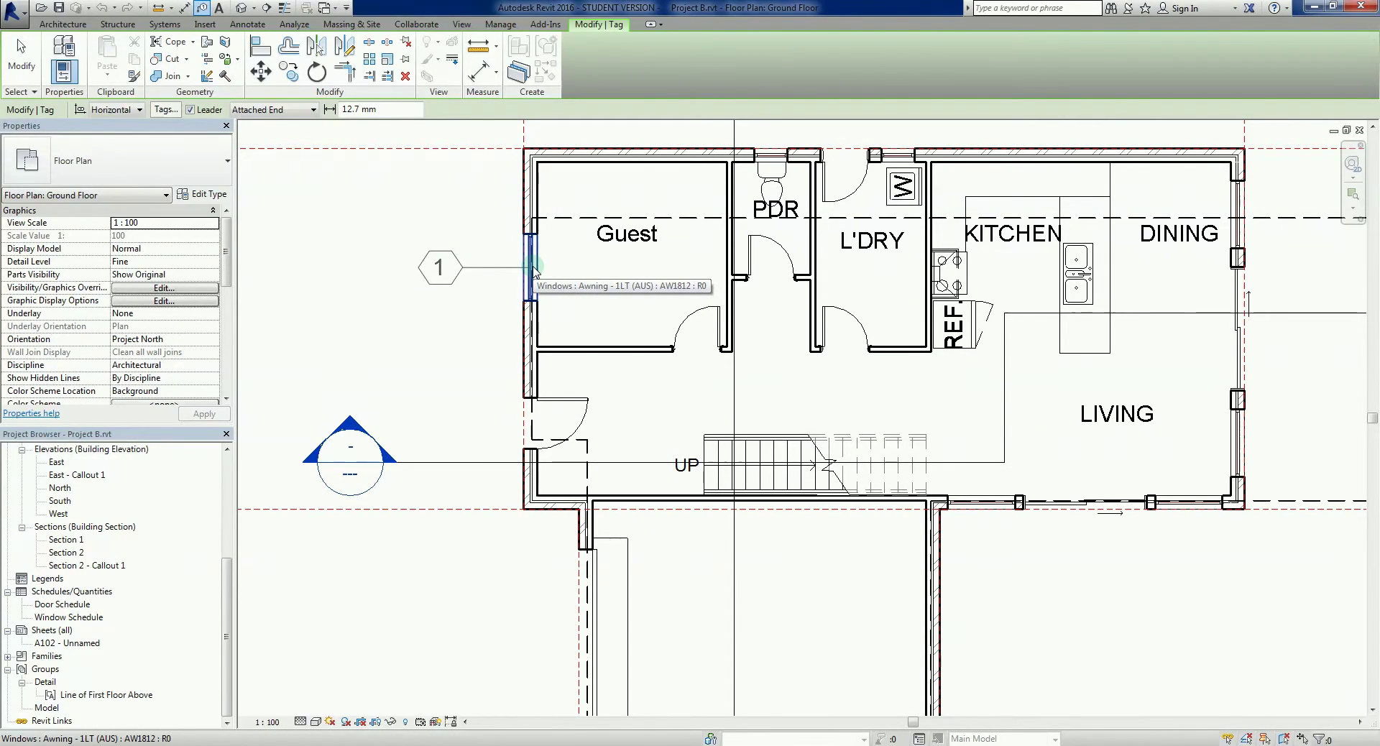
{"action": "left_click", "coordinate": [534, 272]}
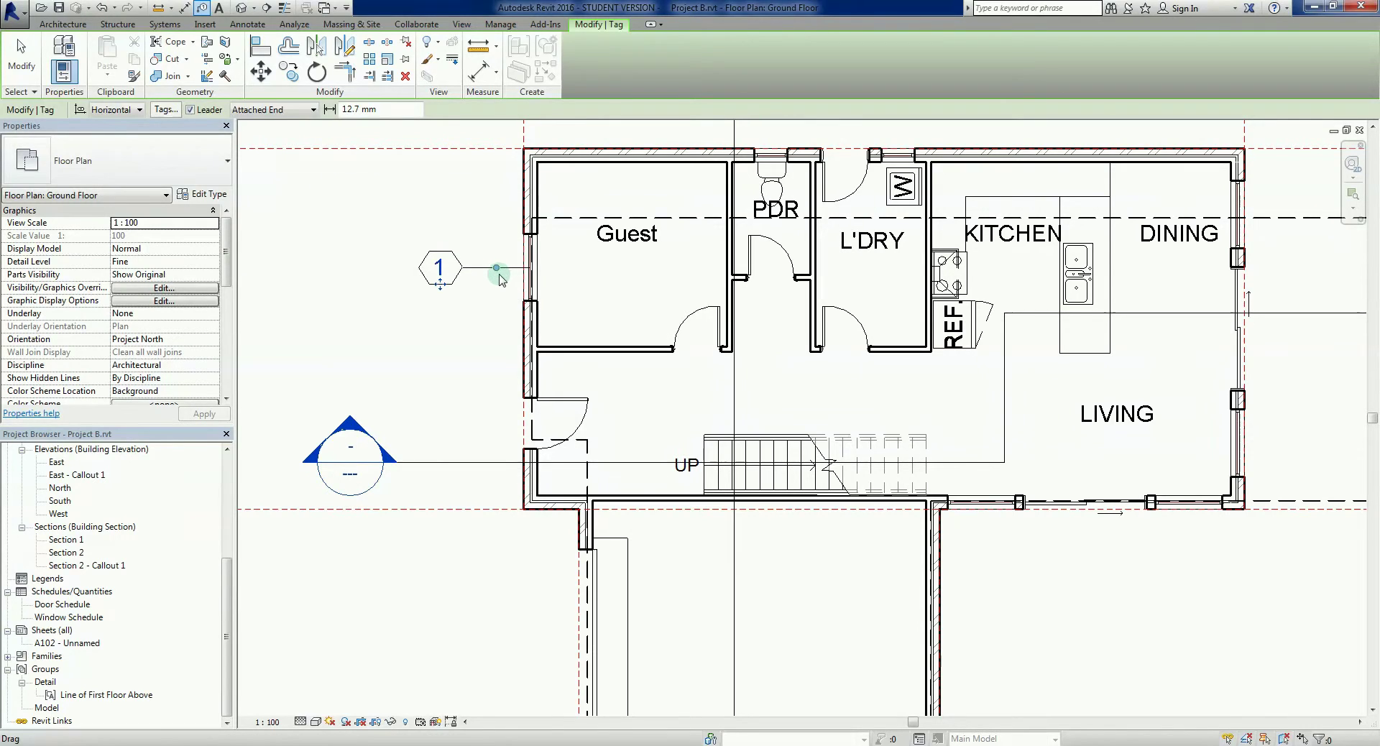
{"action": "left_click", "coordinate": [190, 110]}
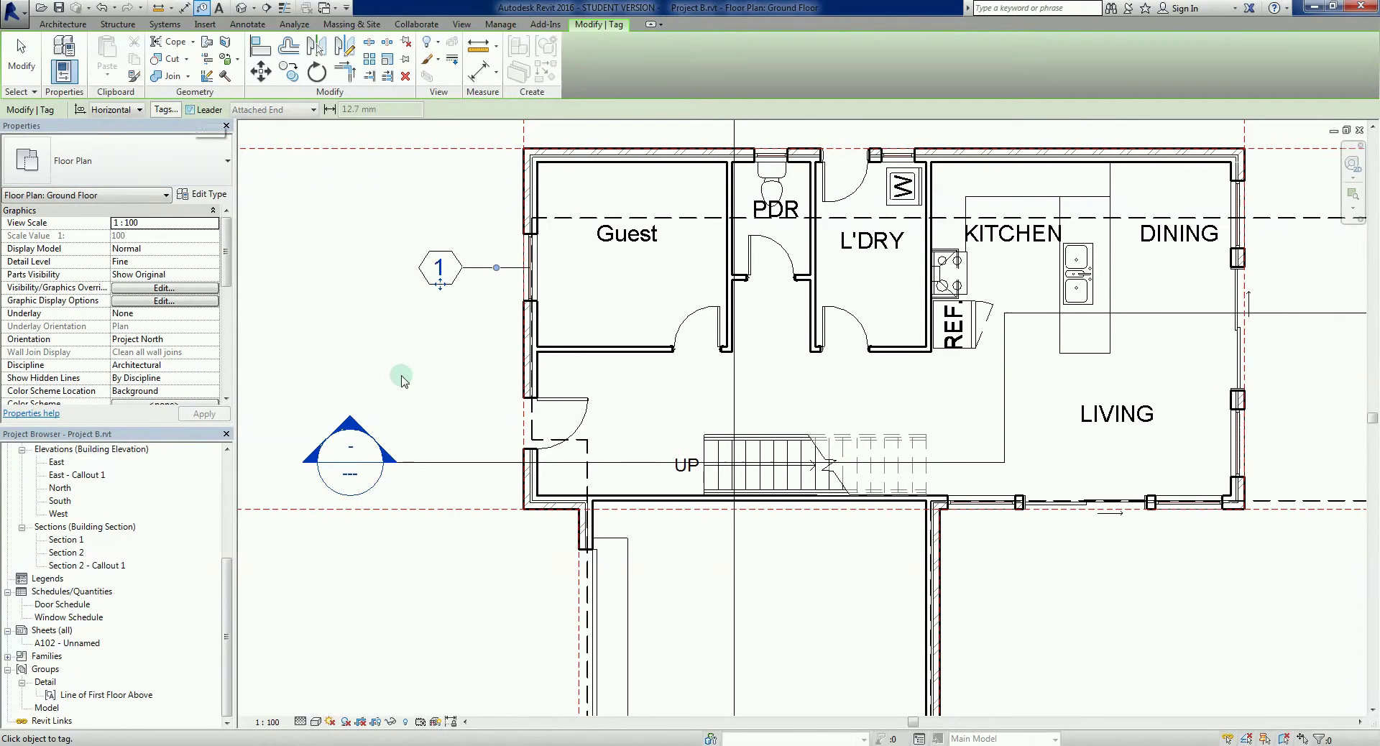
{"action": "key", "text": "Escape"}
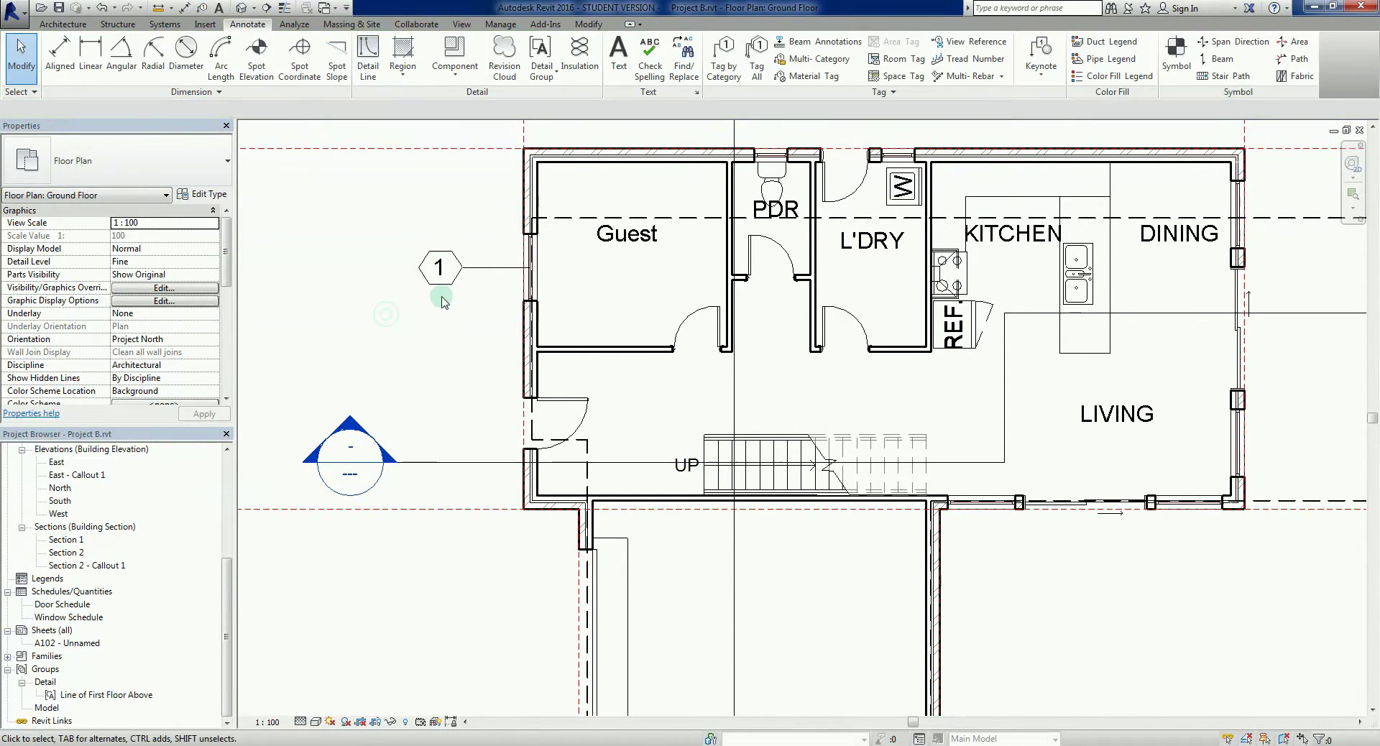
{"action": "left_click", "coordinate": [438, 286]}
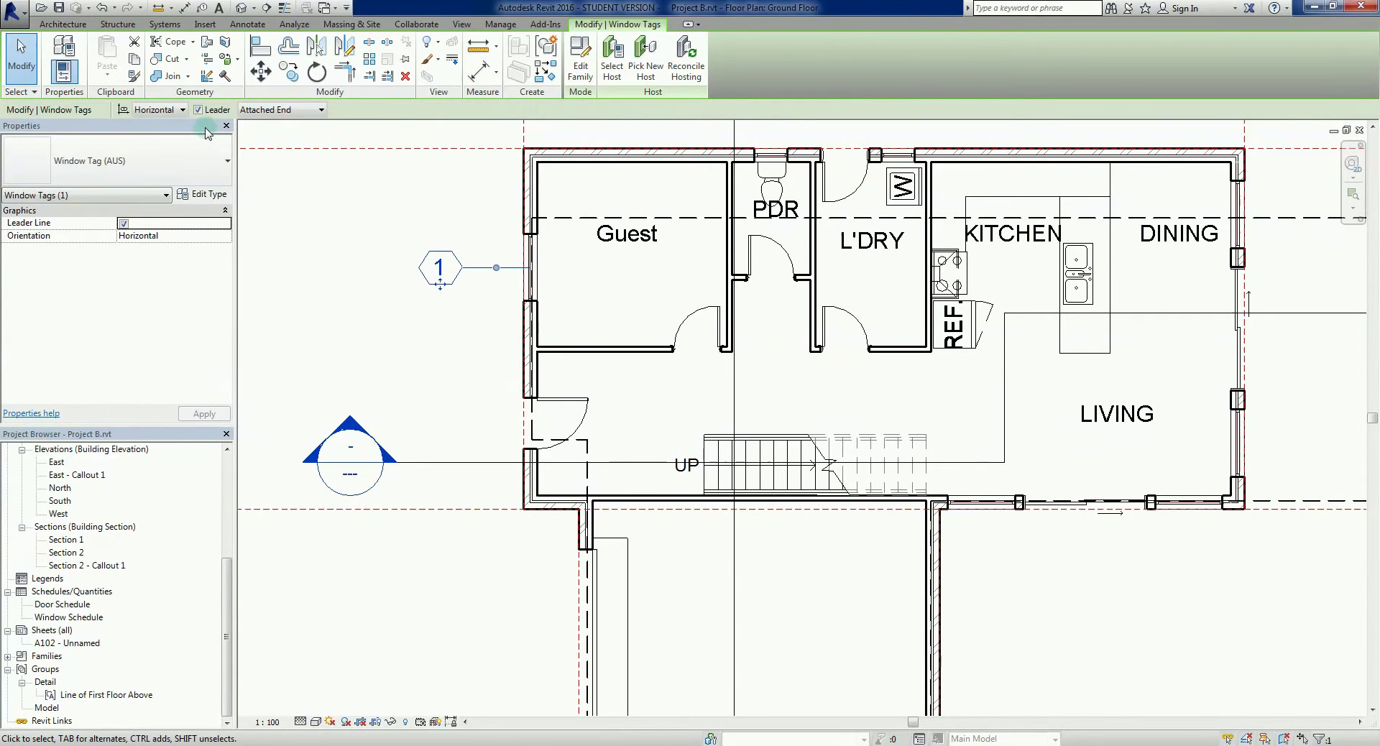
{"action": "left_click", "coordinate": [123, 223]}
{"action": "left_click", "coordinate": [376, 301]}
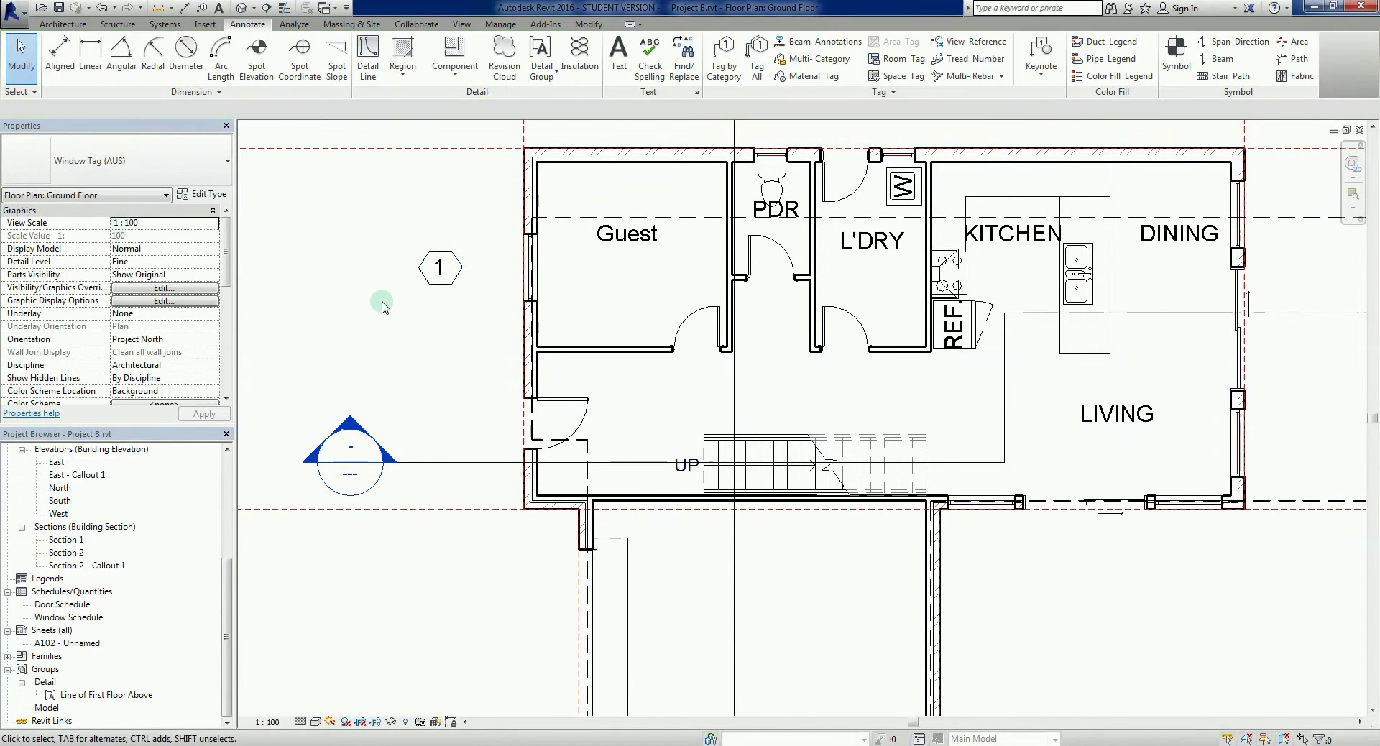
- Try a vertical orientation for window tag 1, then undo it back to horizontal
{"action": "left_click", "coordinate": [442, 270]}
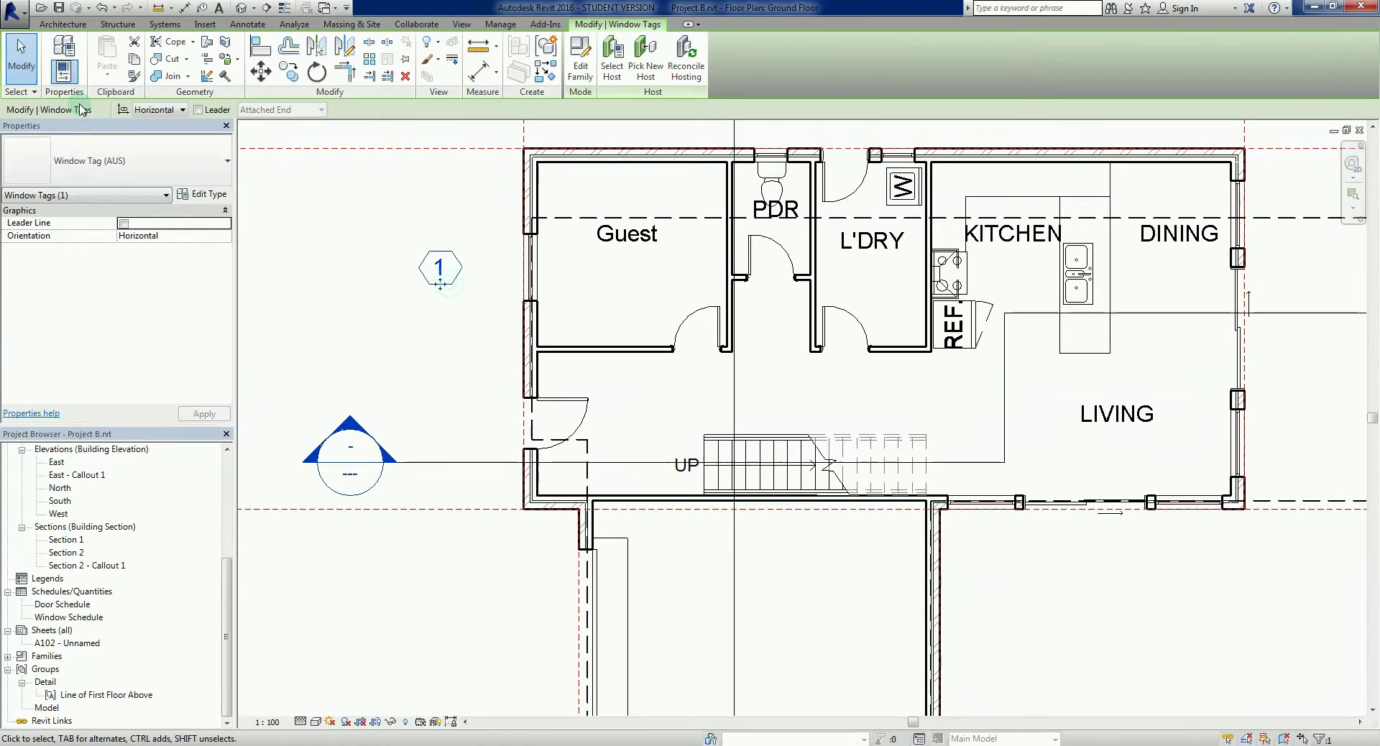
{"action": "left_click", "coordinate": [225, 237]}
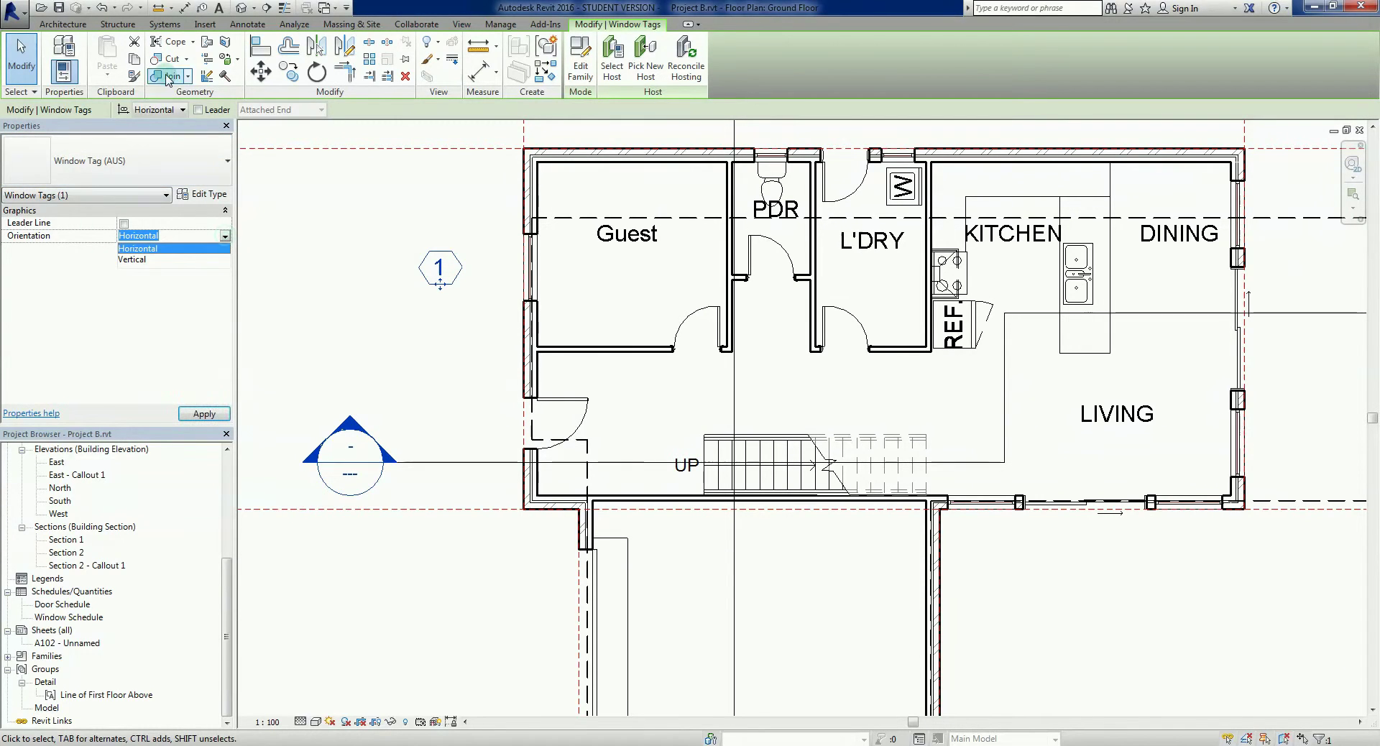
{"action": "left_click", "coordinate": [136, 259]}
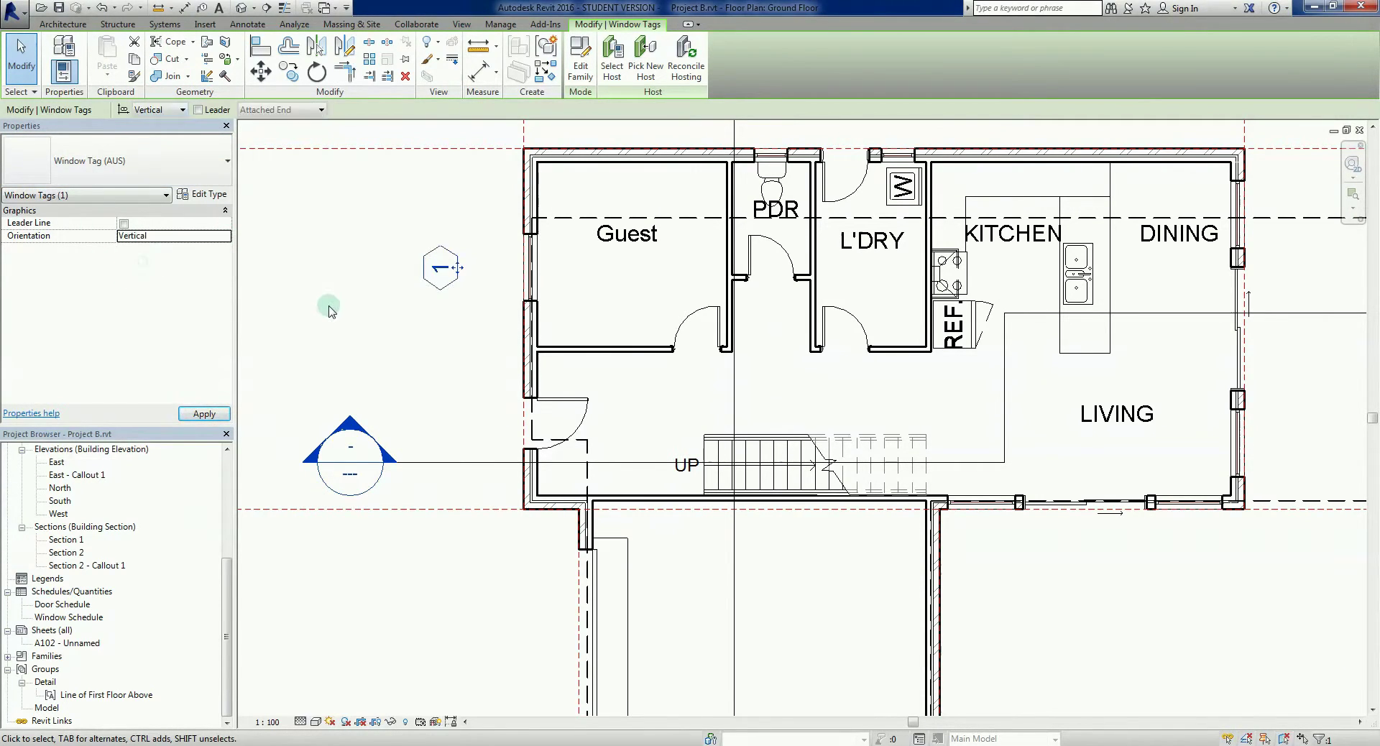
{"action": "left_click", "coordinate": [331, 314]}
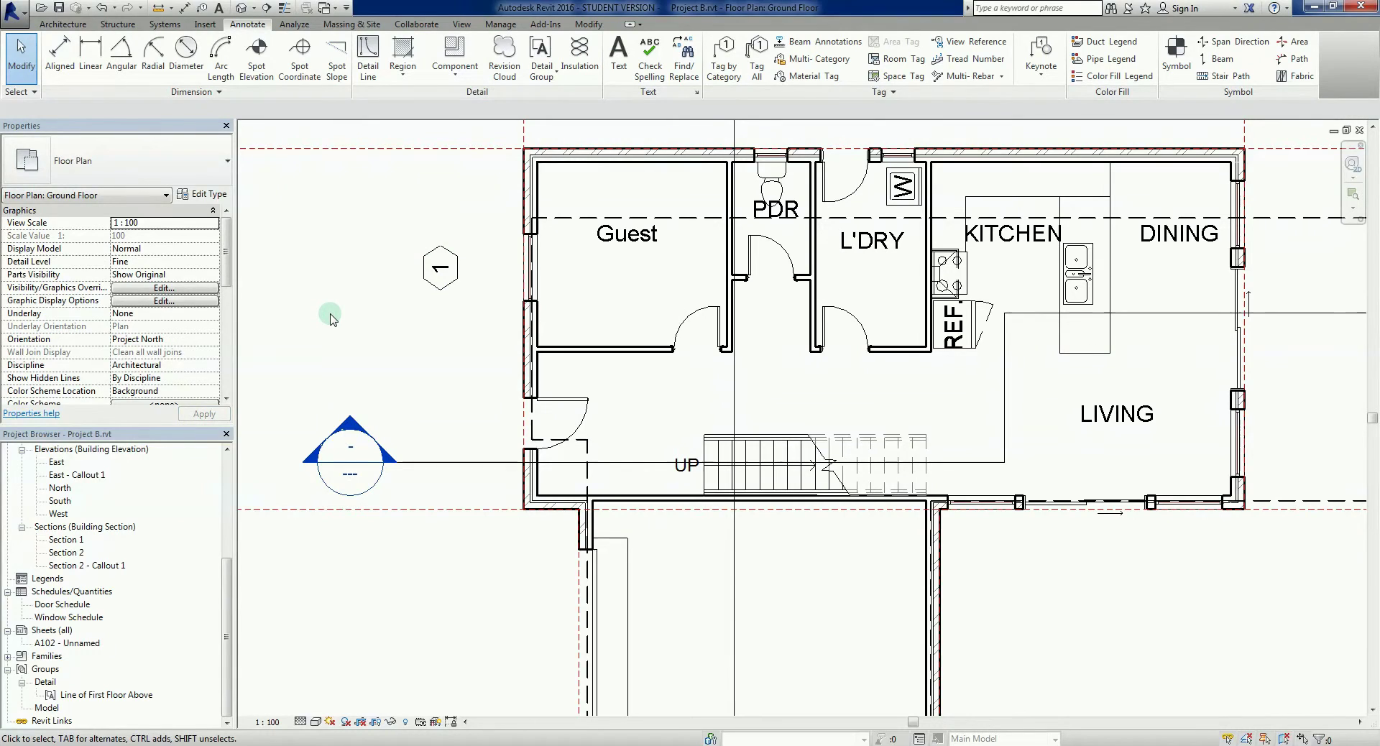
{"action": "key", "text": "ctrl+z"}
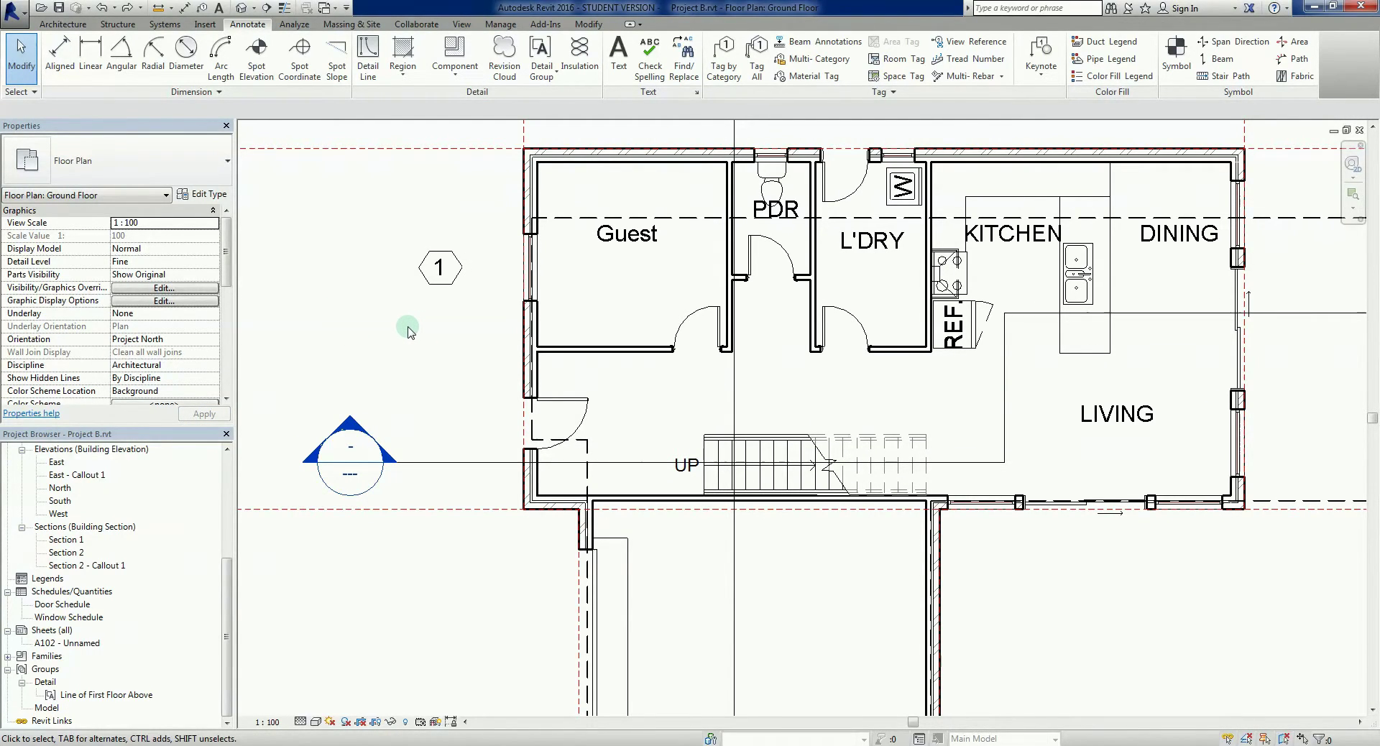
- Drag window tag 1 right beside the Guest room window
{"action": "left_click", "coordinate": [440, 279]}
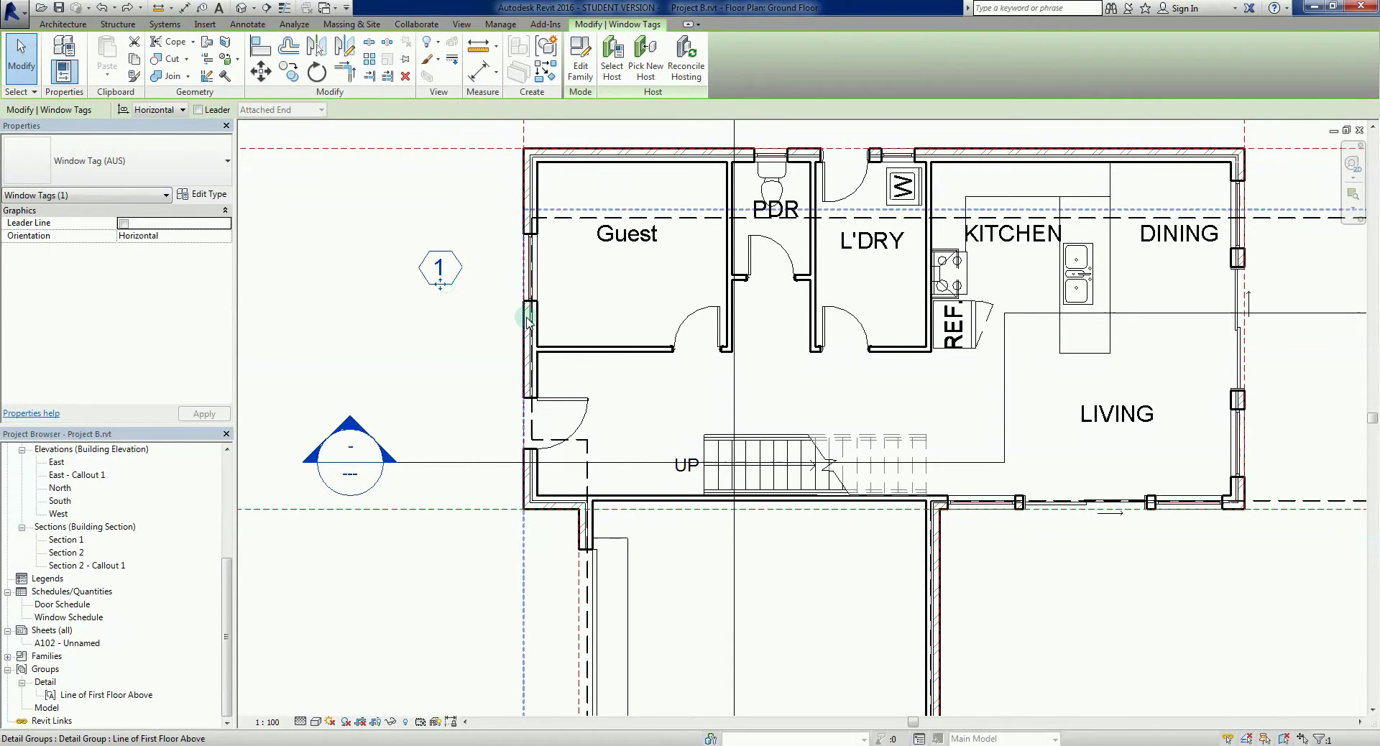
{"action": "left_click_drag", "start_coordinate": [439, 287], "coordinate": [496, 290]}
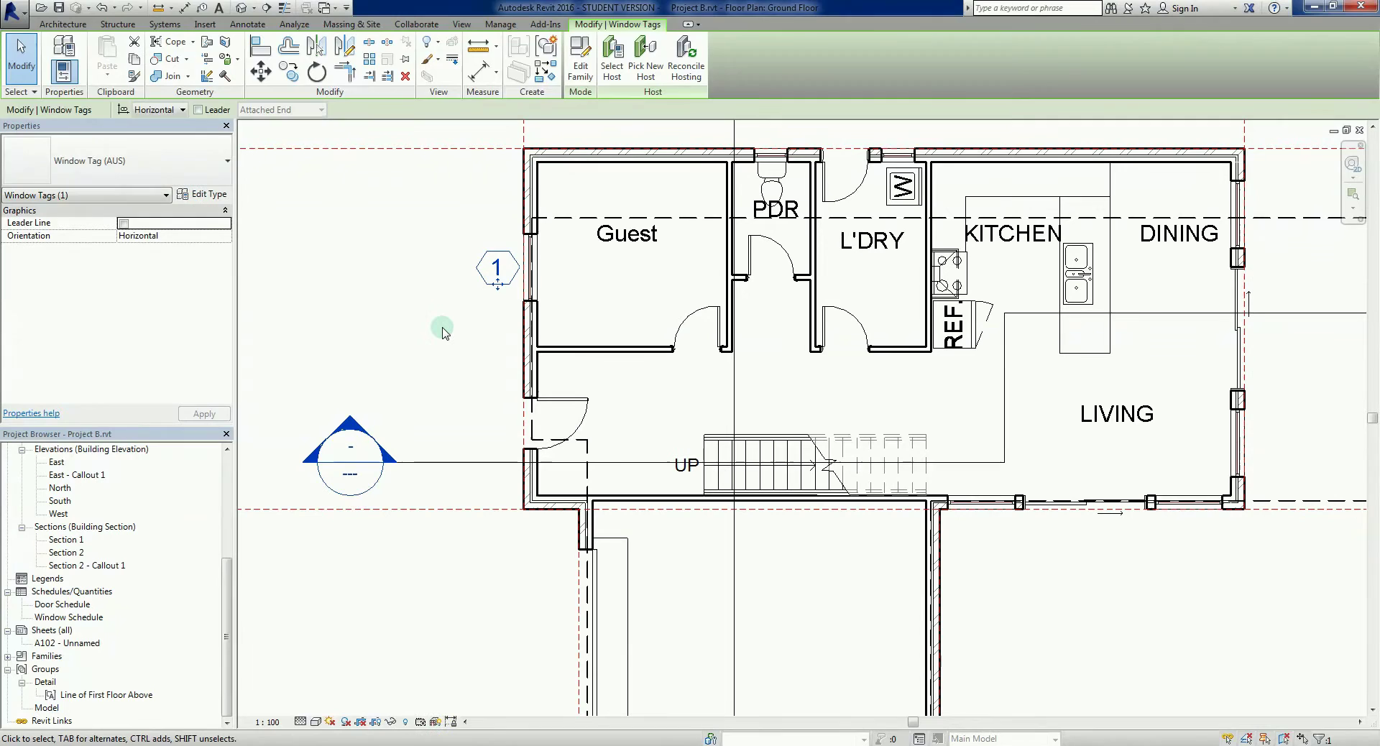
{"action": "left_click", "coordinate": [443, 330]}
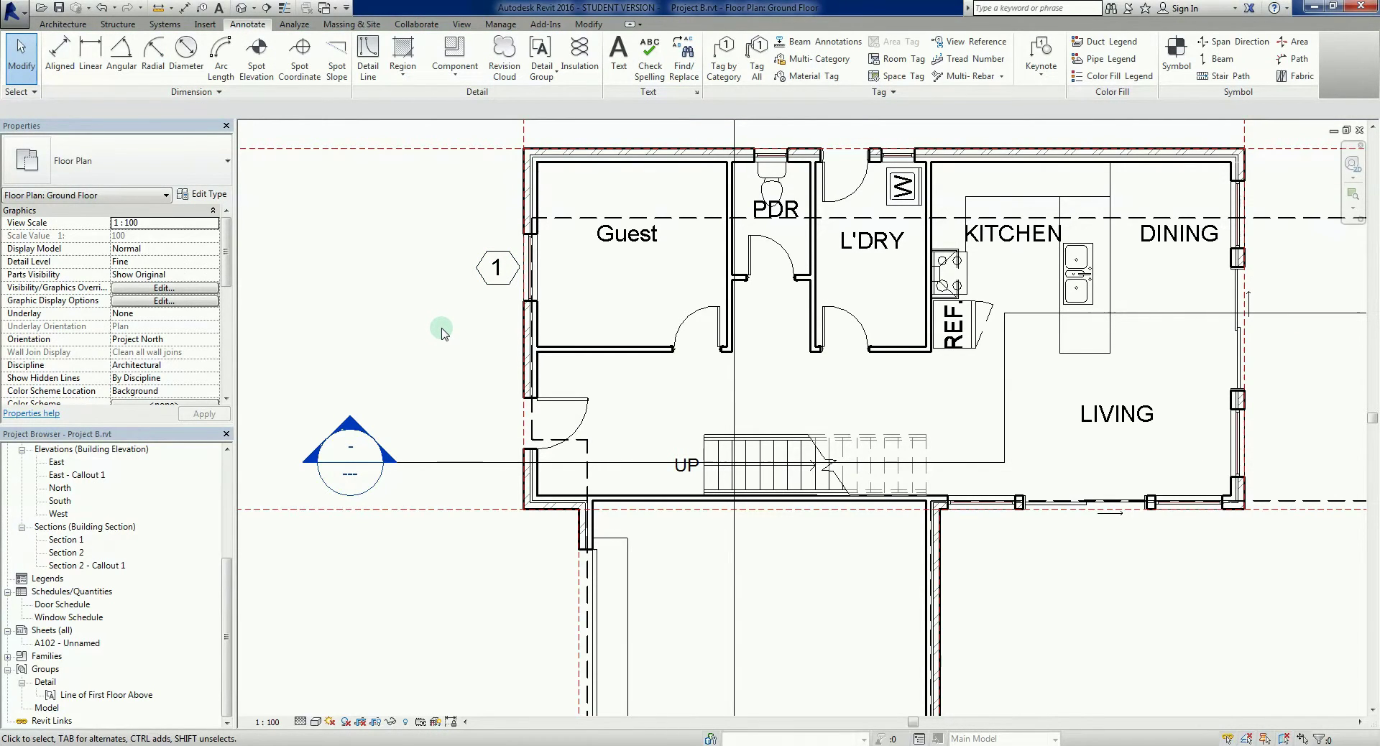
{"action": "middle_click_drag", "start_coordinate": [446, 331], "coordinate": [449, 354]}
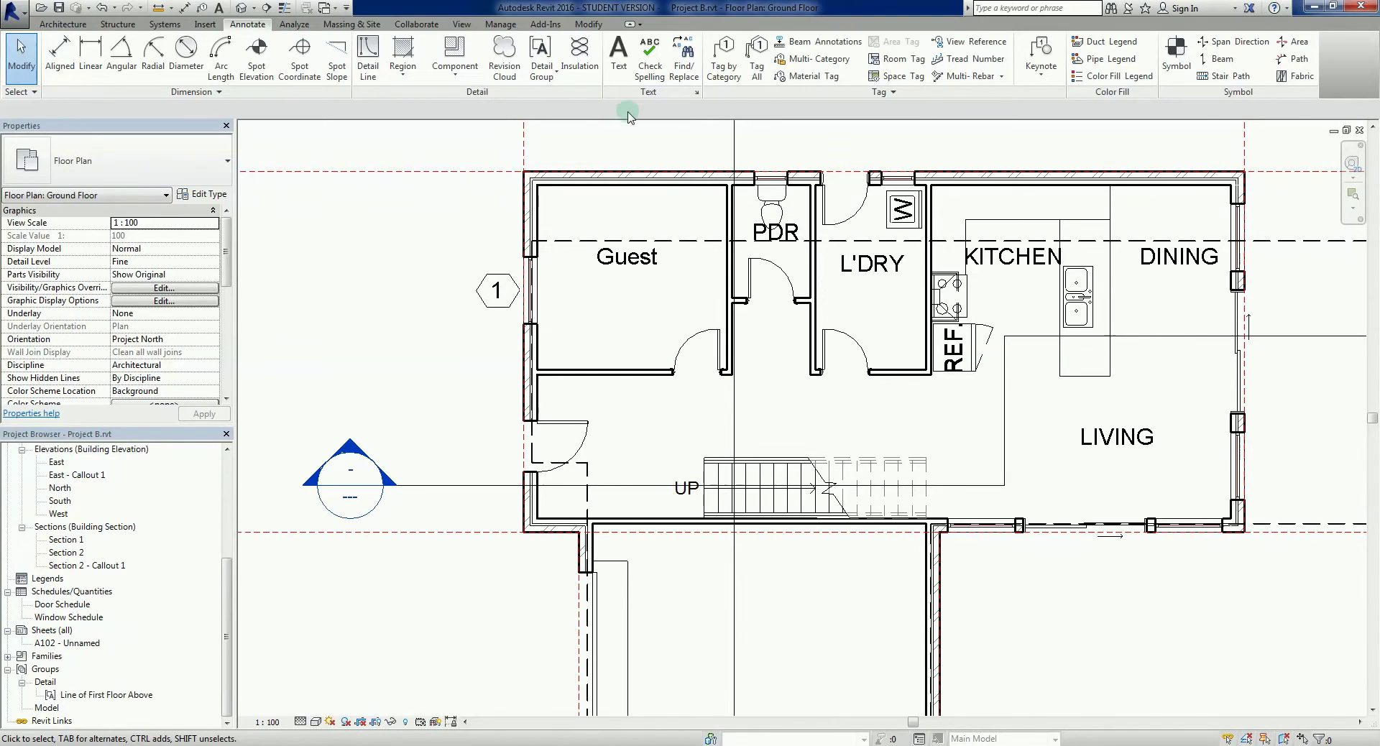
- Tag the PDR and L'DRY windows in the top wall and a right-wall window
{"action": "left_click", "coordinate": [723, 77]}
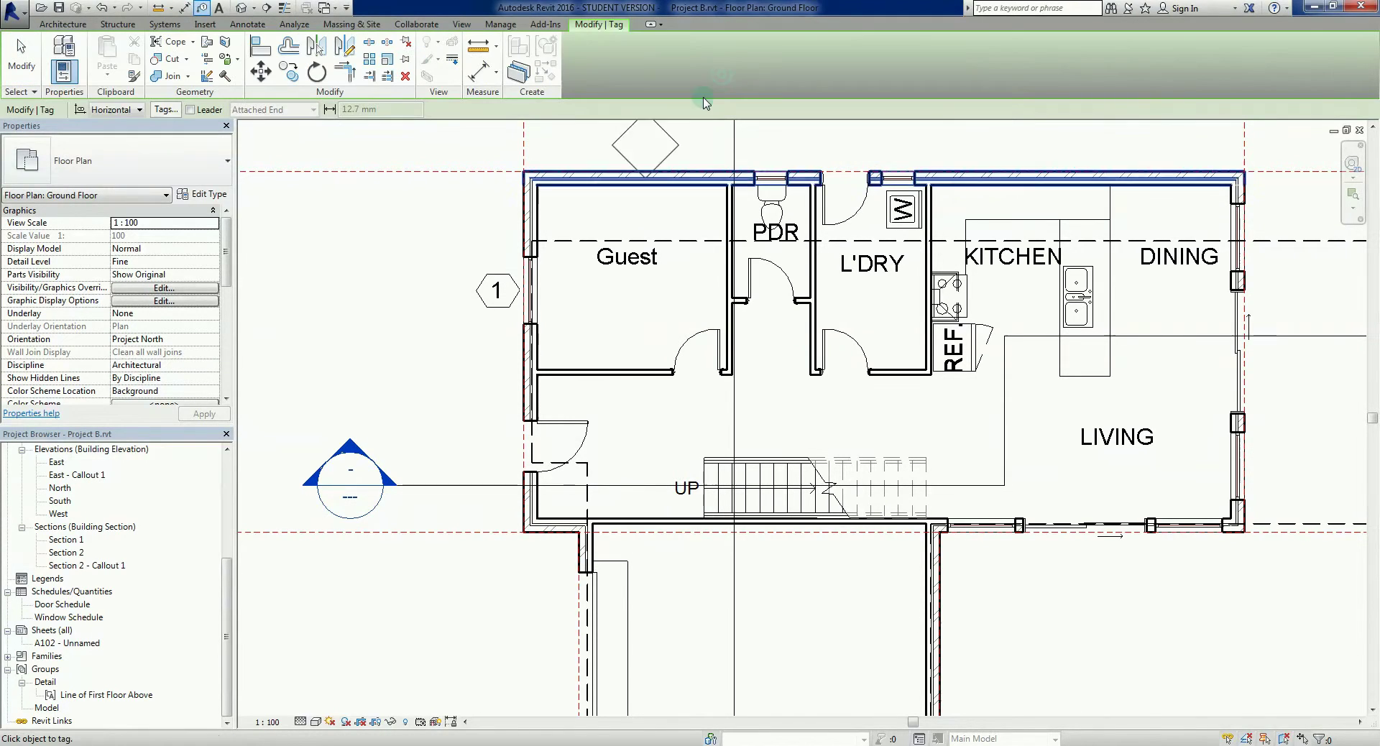
{"action": "middle_click_drag", "start_coordinate": [780, 156], "coordinate": [724, 273]}
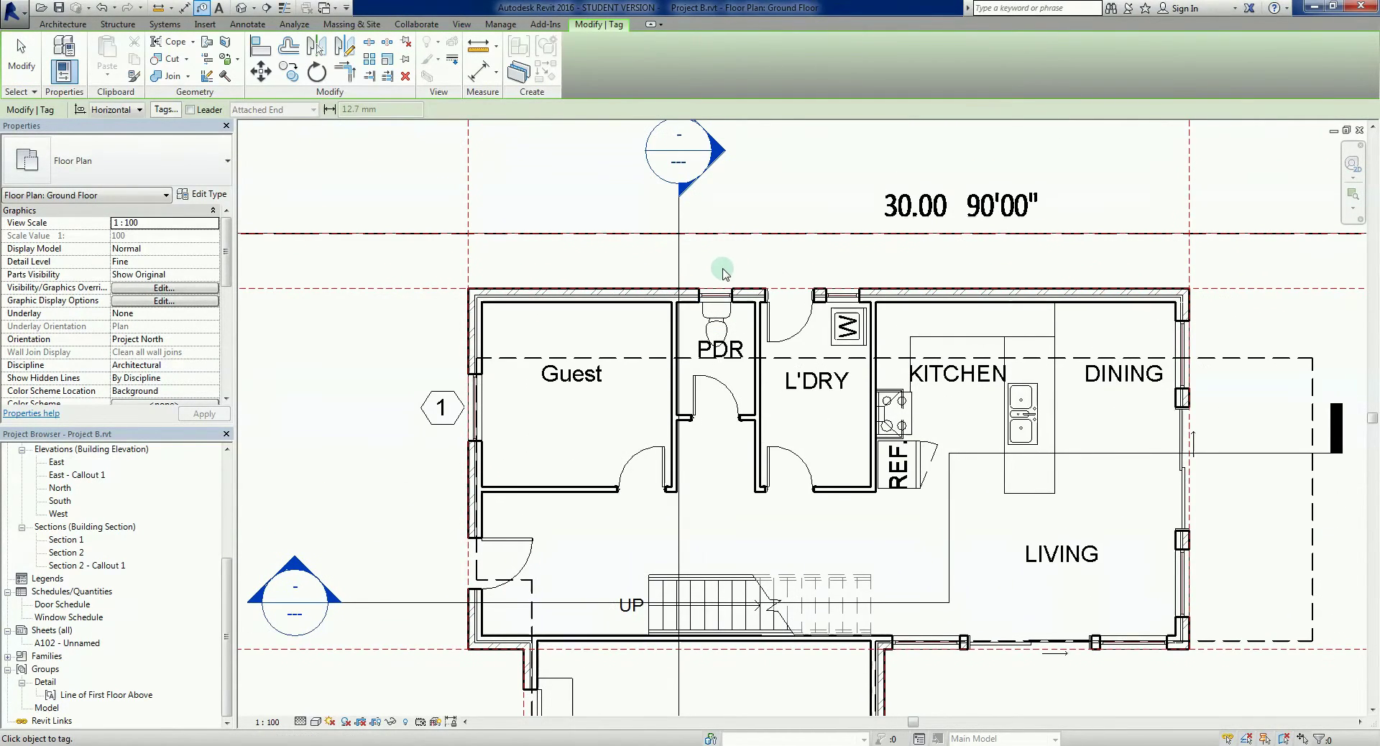
{"action": "left_click", "coordinate": [722, 278]}
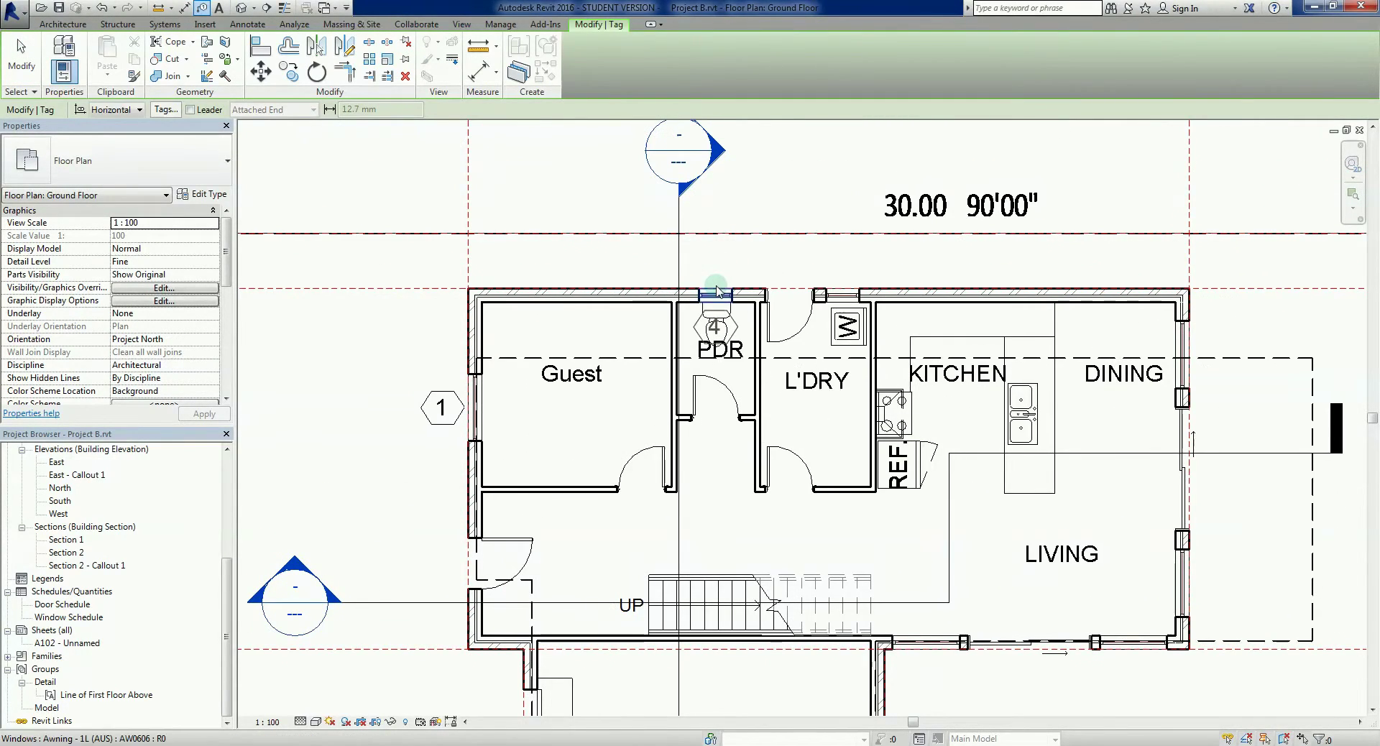
{"action": "left_click", "coordinate": [843, 284]}
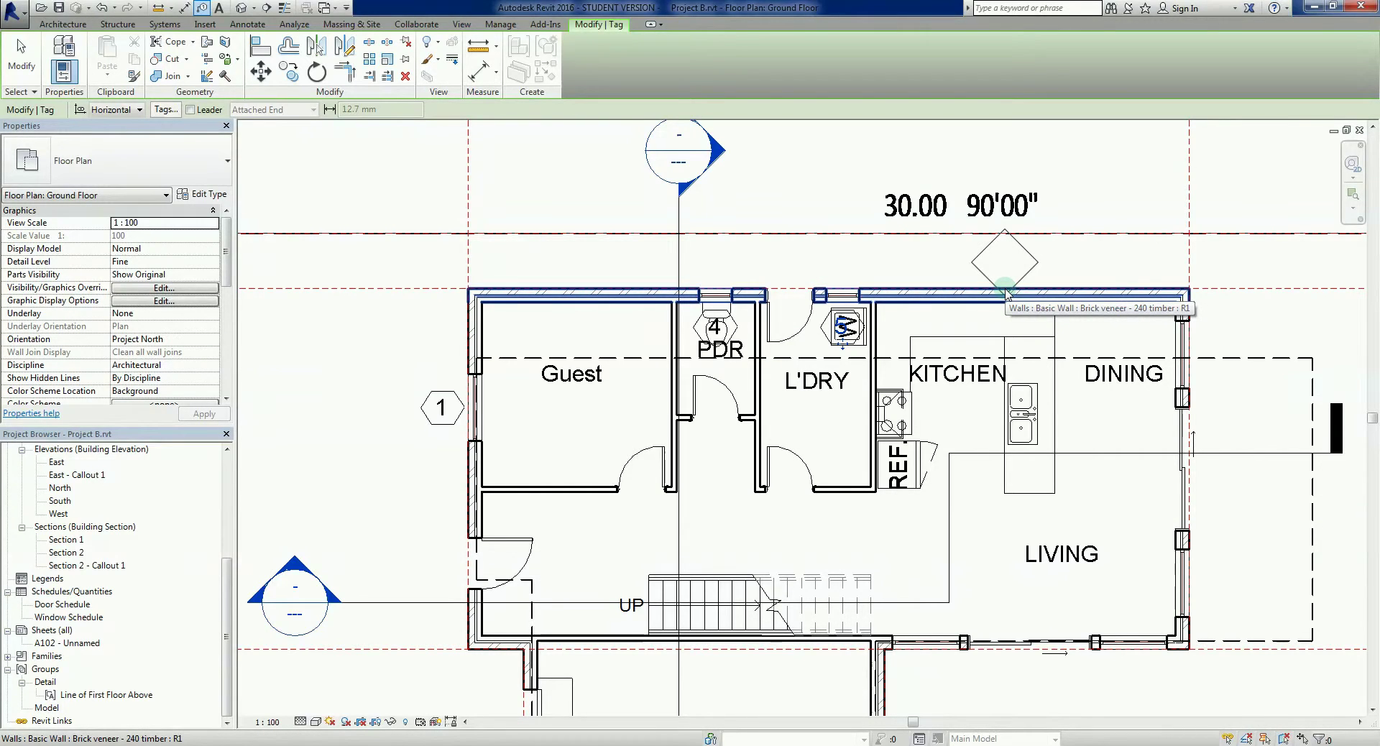
{"action": "left_click", "coordinate": [1182, 397]}
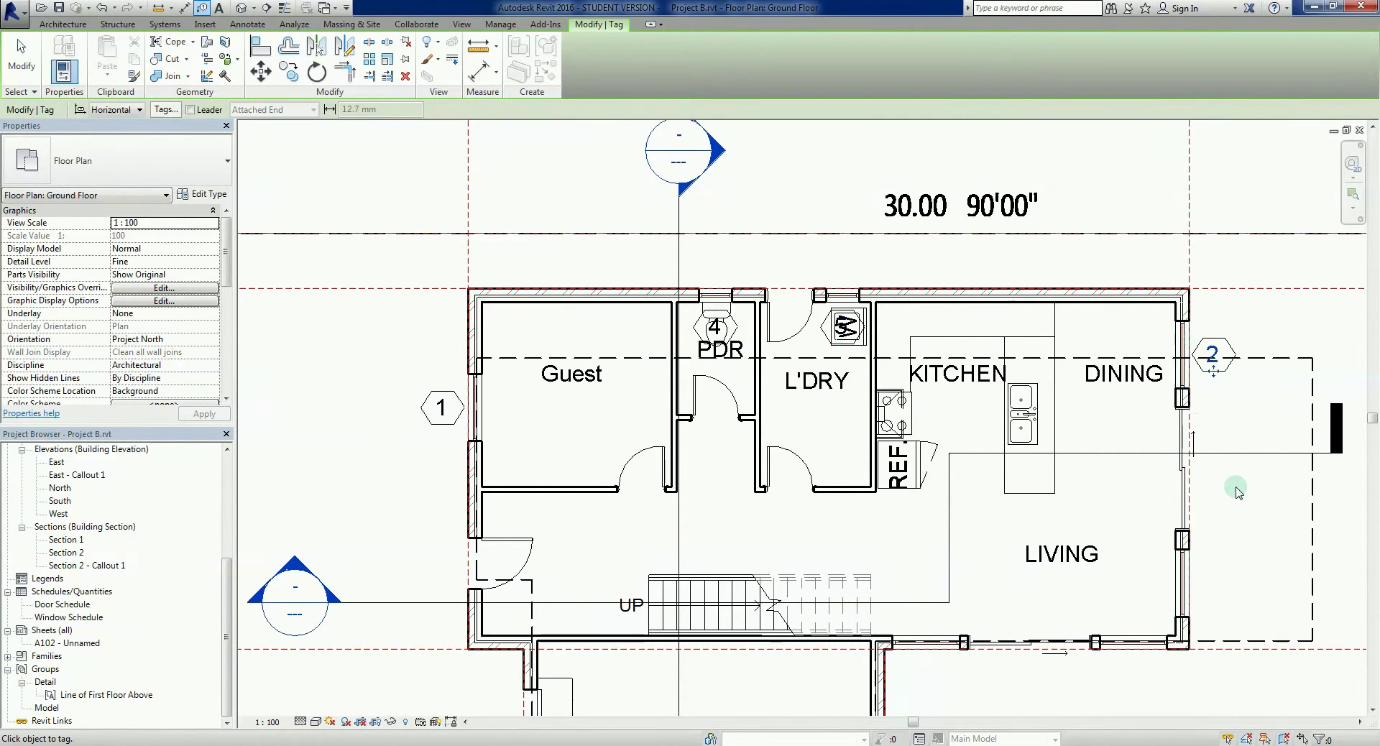
- Tag the right-wall and bottom-wall windows as 2, 3, 7 and 6, then end tagging
{"action": "middle_click_drag", "start_coordinate": [1237, 492], "coordinate": [1118, 337]}
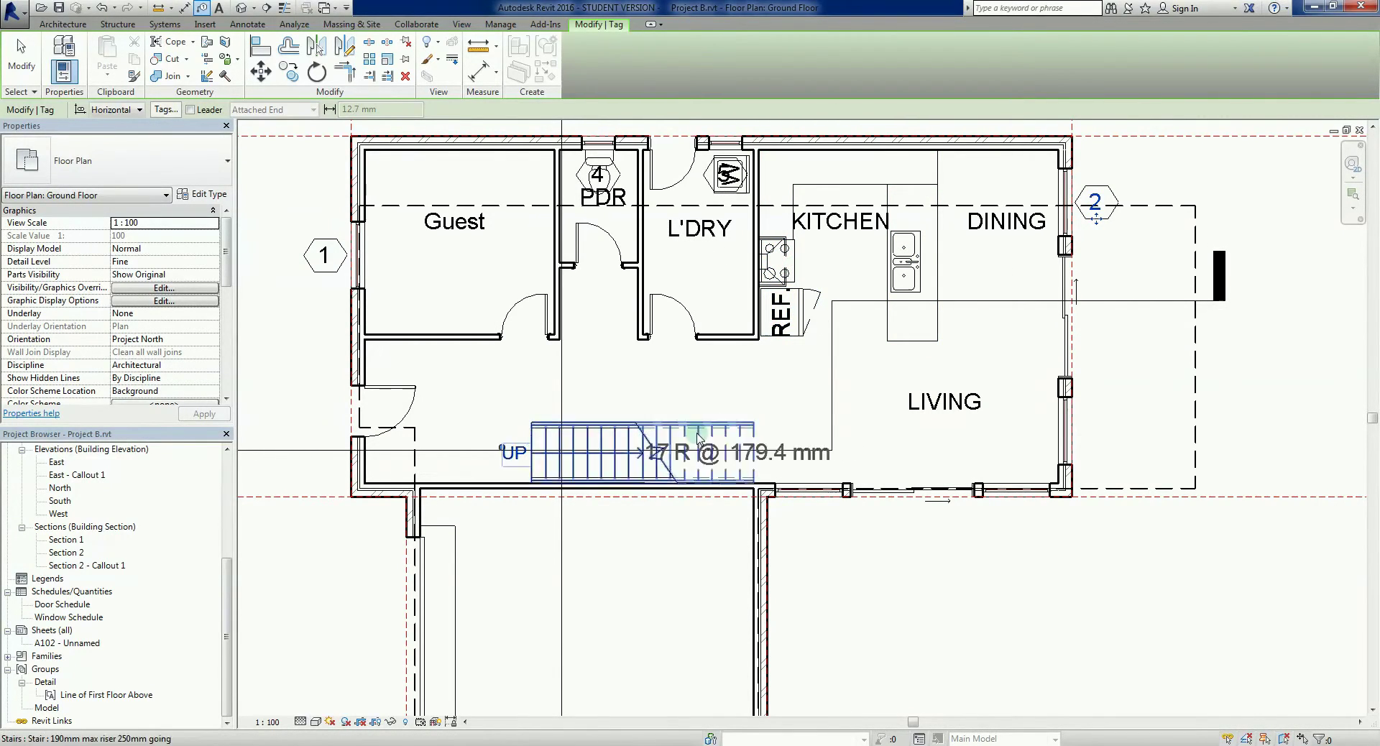
{"action": "left_click", "coordinate": [1082, 305]}
{"action": "left_click", "coordinate": [1065, 417]}
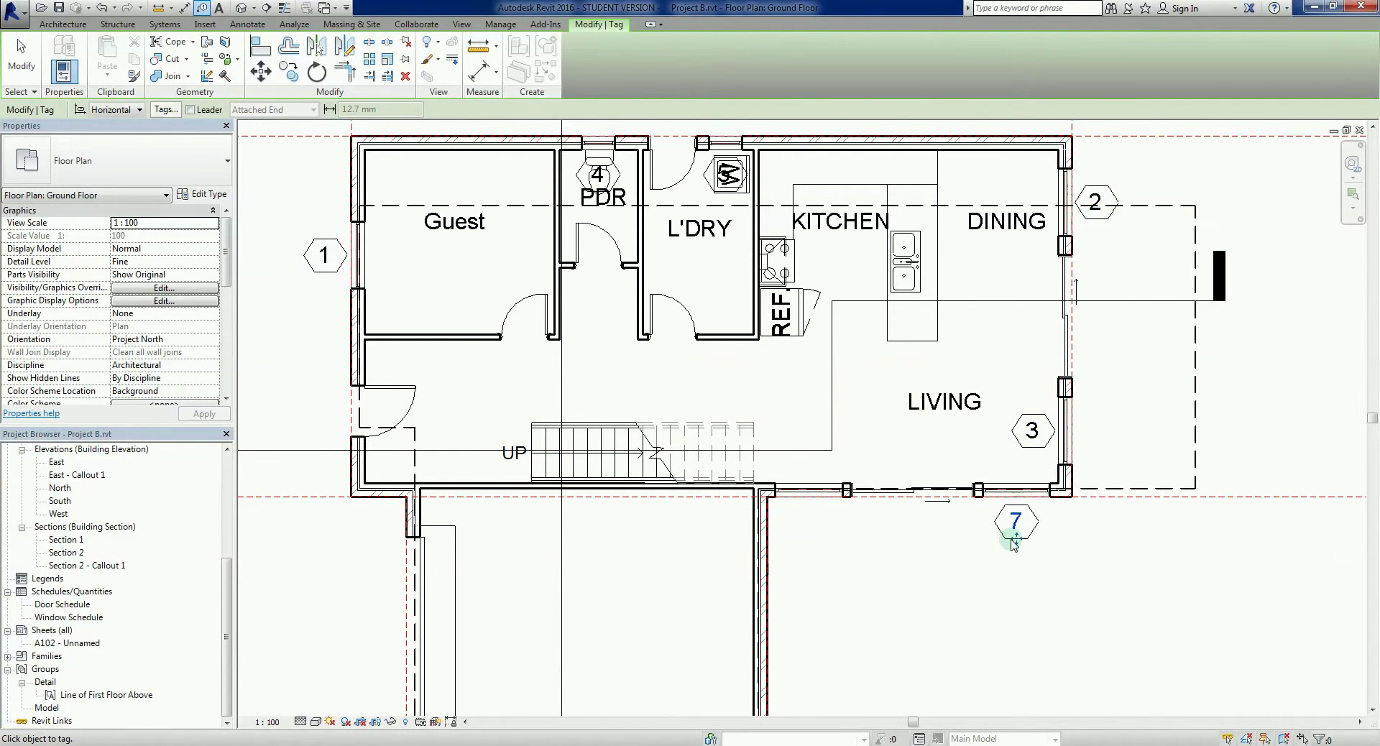
{"action": "left_click", "coordinate": [1013, 544]}
{"action": "left_click", "coordinate": [808, 537]}
{"action": "middle_click_drag", "start_coordinate": [619, 584], "coordinate": [676, 586]}
{"action": "scroll", "coordinate": [676, 524], "scroll_direction": "down", "scroll_amount": 3}
{"action": "key", "text": "Escape"}
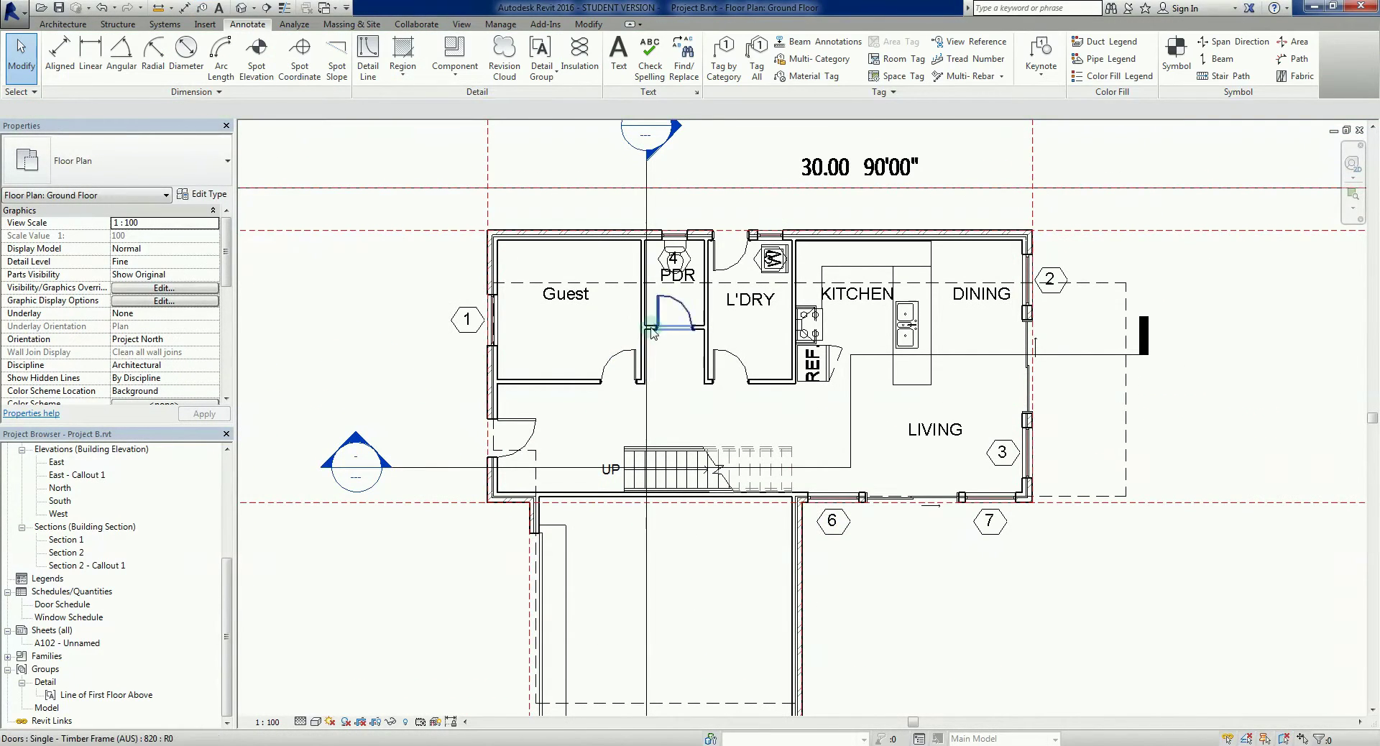
{"action": "scroll", "coordinate": [656, 296], "scroll_direction": "up", "scroll_amount": 4}
- Move window tags 4 and 5 above the top wall of PDR and L'DRY
{"action": "left_click", "coordinate": [737, 432]}
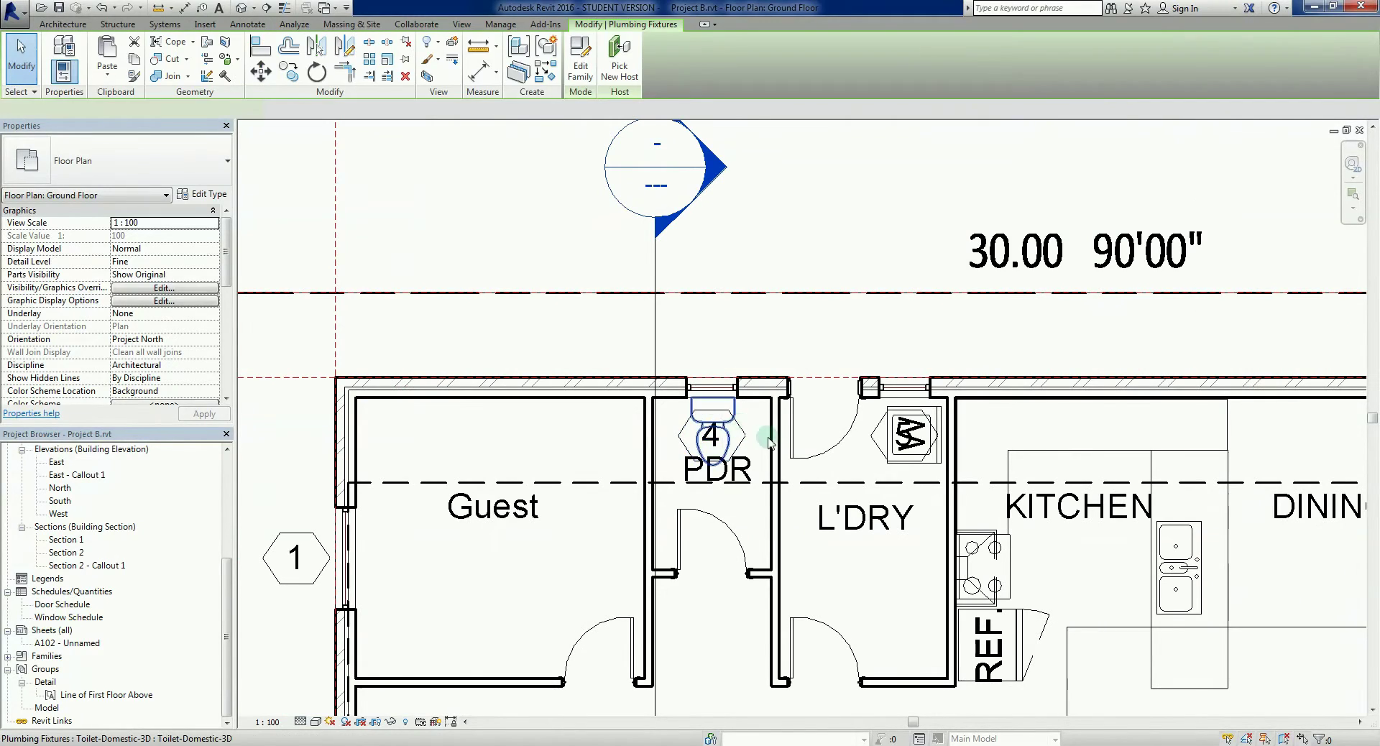
{"action": "key", "text": "Escape"}
{"action": "scroll", "coordinate": [682, 436], "scroll_direction": "up", "scroll_amount": 2}
{"action": "left_click", "coordinate": [680, 433]}
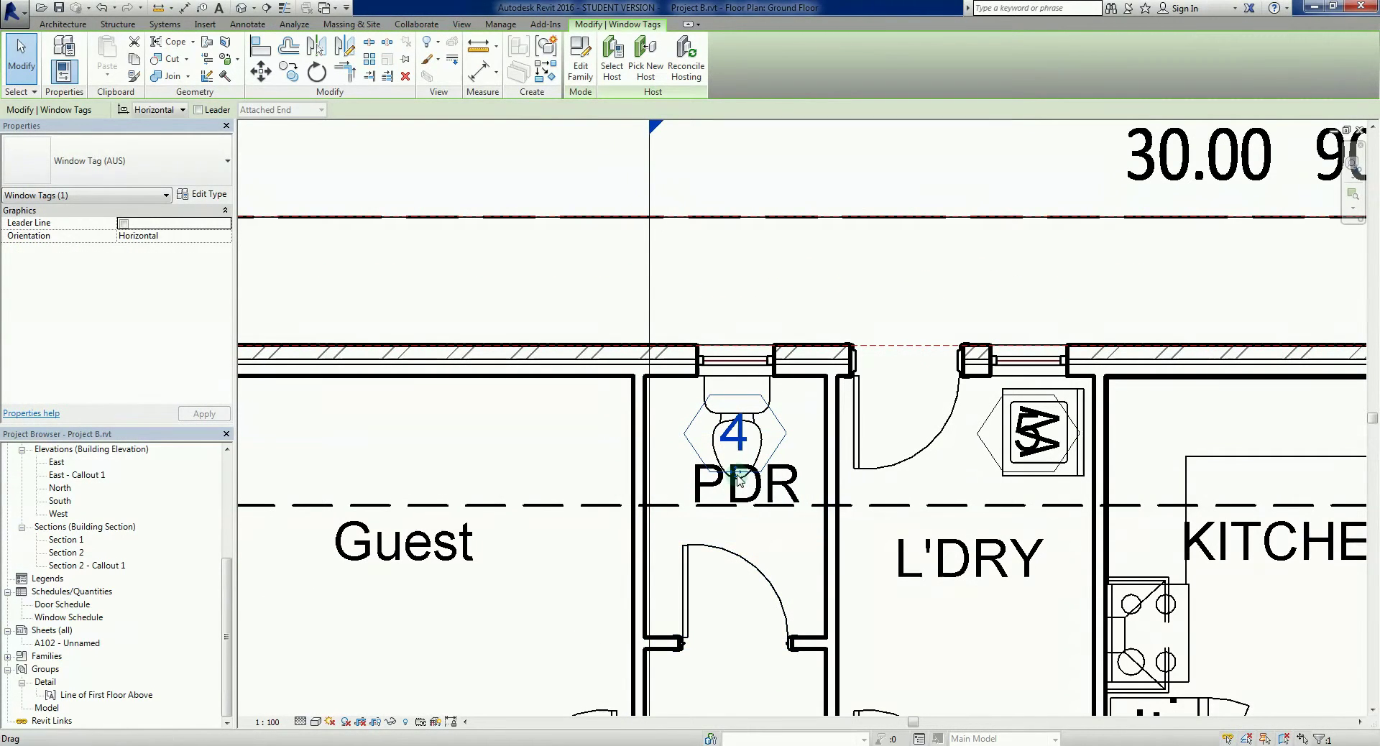
{"action": "left_click_drag", "start_coordinate": [734, 468], "coordinate": [739, 335]}
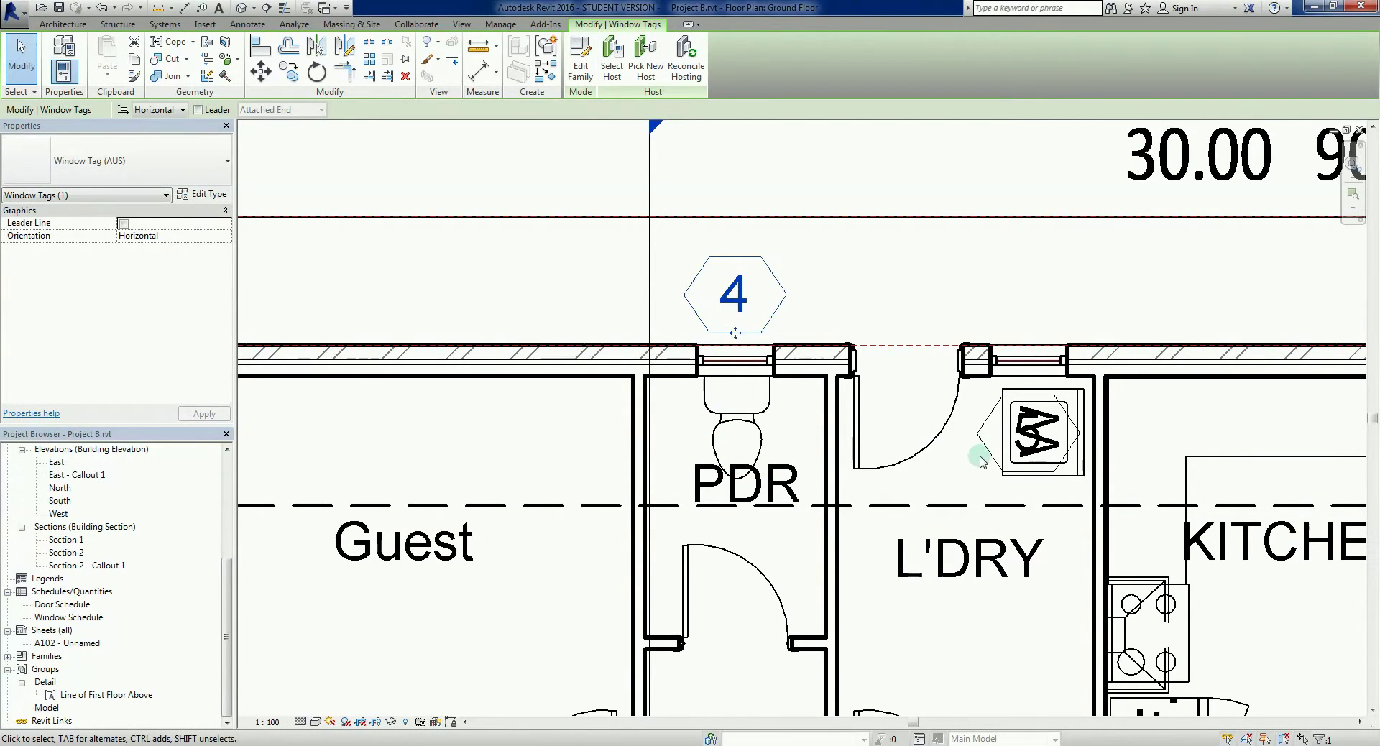
{"action": "left_click", "coordinate": [1030, 478]}
{"action": "left_click_drag", "start_coordinate": [1030, 478], "coordinate": [1027, 340]}
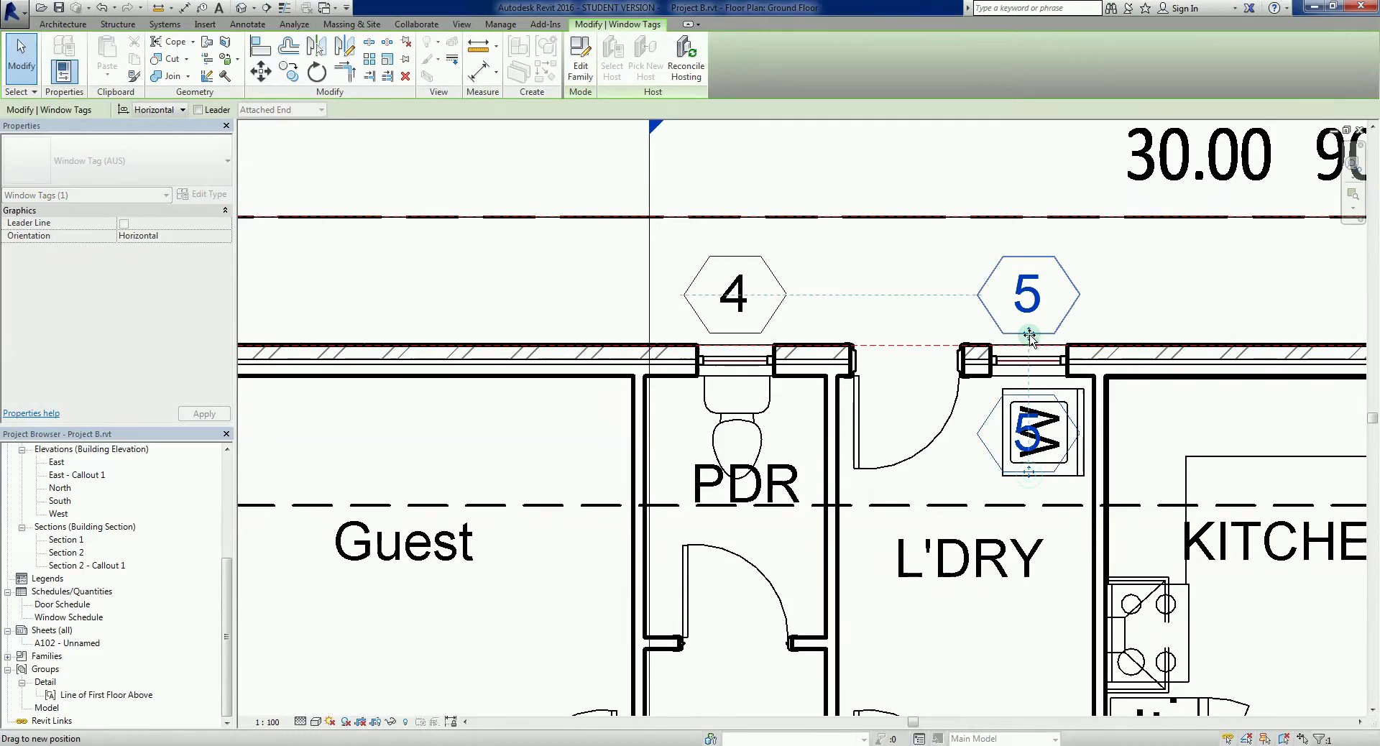
- Move window tag 2 by the Dining room up above the wall line
{"action": "scroll", "coordinate": [1028, 554], "scroll_direction": "down", "scroll_amount": 2}
{"action": "middle_click_drag", "start_coordinate": [1234, 570], "coordinate": [839, 480]}
{"action": "key", "text": "Escape"}
{"action": "scroll", "coordinate": [1204, 391], "scroll_direction": "up", "scroll_amount": 2}
{"action": "middle_click_drag", "start_coordinate": [1205, 391], "coordinate": [913, 453]}
{"action": "left_click", "coordinate": [910, 449]}
{"action": "left_click_drag", "start_coordinate": [911, 452], "coordinate": [912, 420]}
{"action": "key", "text": "Escape"}
- Move window tag 3 in the Living room outside the right wall
{"action": "scroll", "coordinate": [1185, 418], "scroll_direction": "down", "scroll_amount": 3}
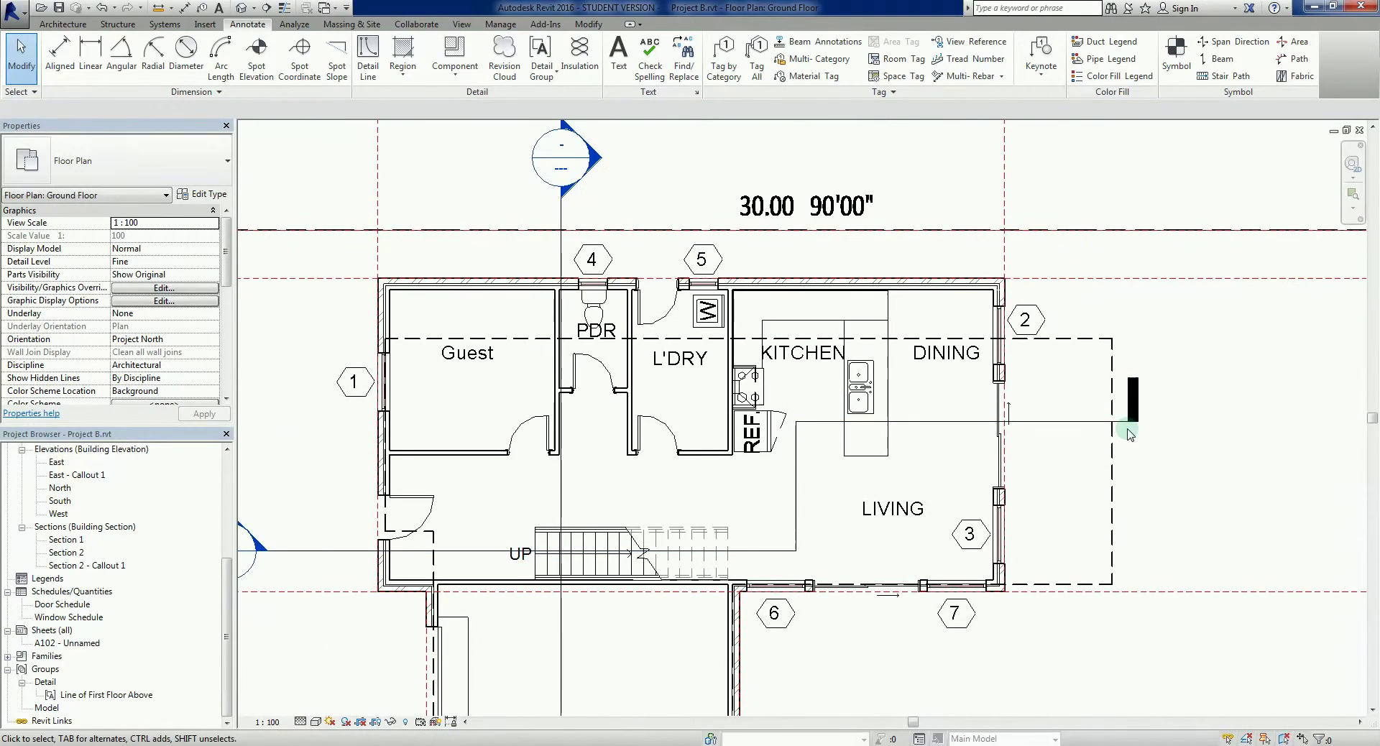
{"action": "middle_click_drag", "start_coordinate": [1020, 641], "coordinate": [994, 541]}
{"action": "scroll", "coordinate": [994, 540], "scroll_direction": "up", "scroll_amount": 3}
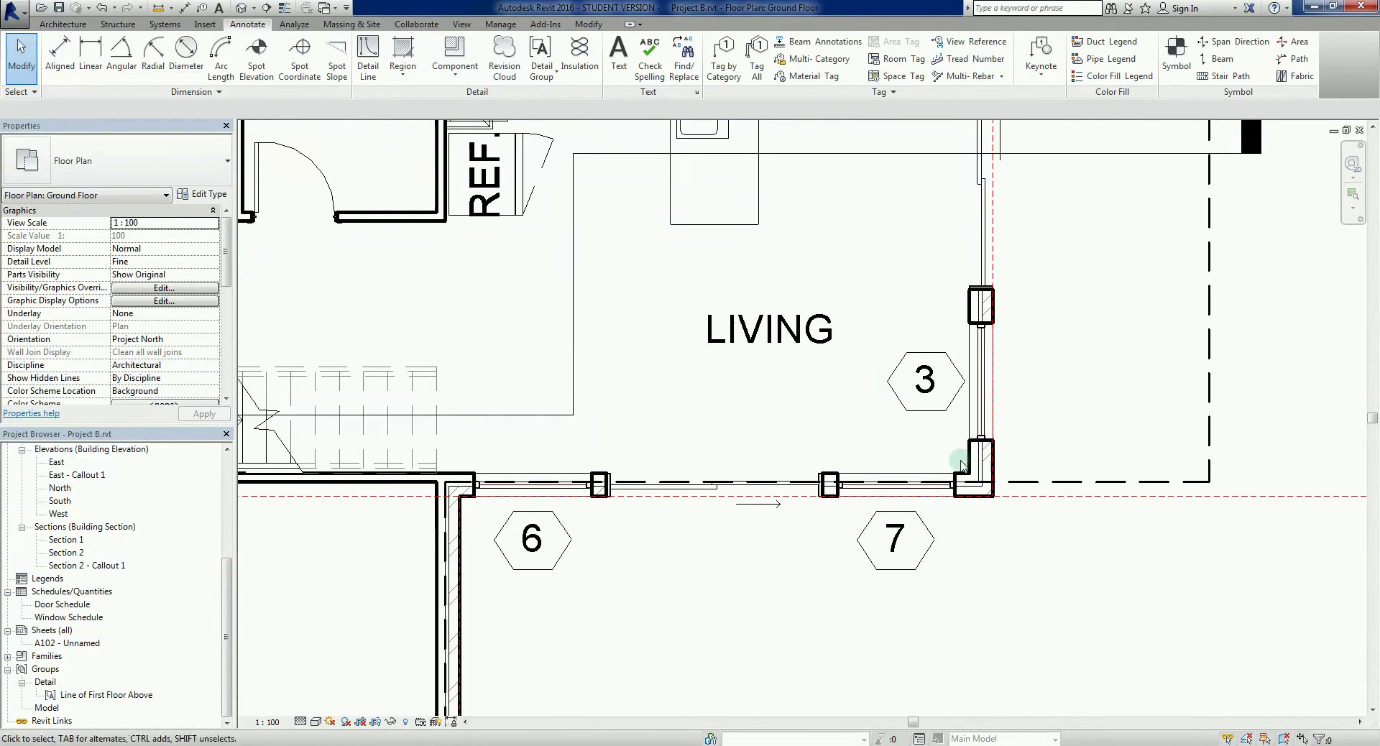
{"action": "left_click", "coordinate": [929, 406]}
{"action": "scroll", "coordinate": [929, 409], "scroll_direction": "up", "scroll_amount": 1}
{"action": "left_click_drag", "start_coordinate": [925, 411], "coordinate": [1049, 424], "text": "ctrl"}
{"action": "key", "text": "Escape"}
- Move window tags 7 and 6 below the bottom wall
{"action": "scroll", "coordinate": [1042, 503], "scroll_direction": "down", "scroll_amount": 1}
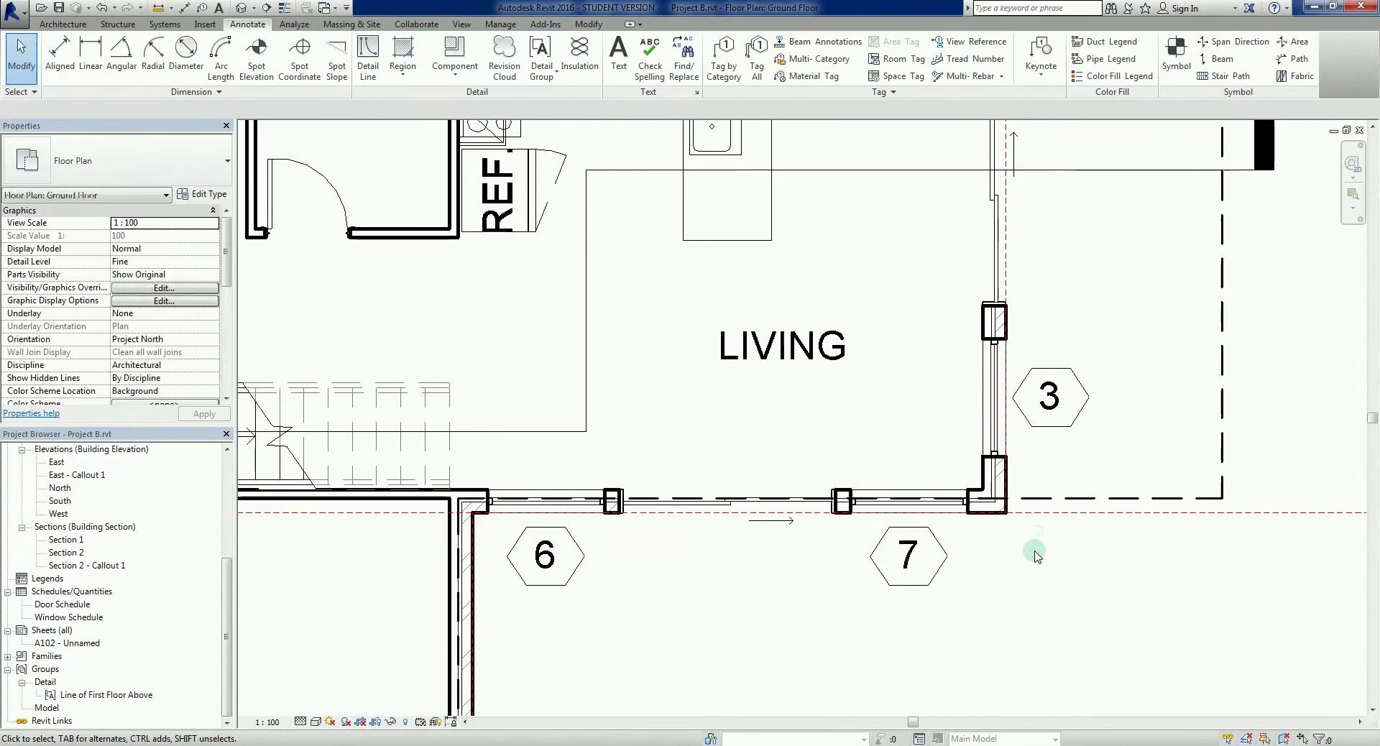
{"action": "middle_click_drag", "start_coordinate": [1038, 548], "coordinate": [1091, 514]}
{"action": "left_click", "coordinate": [956, 571]}
{"action": "scroll", "coordinate": [957, 575], "scroll_direction": "up", "scroll_amount": 1}
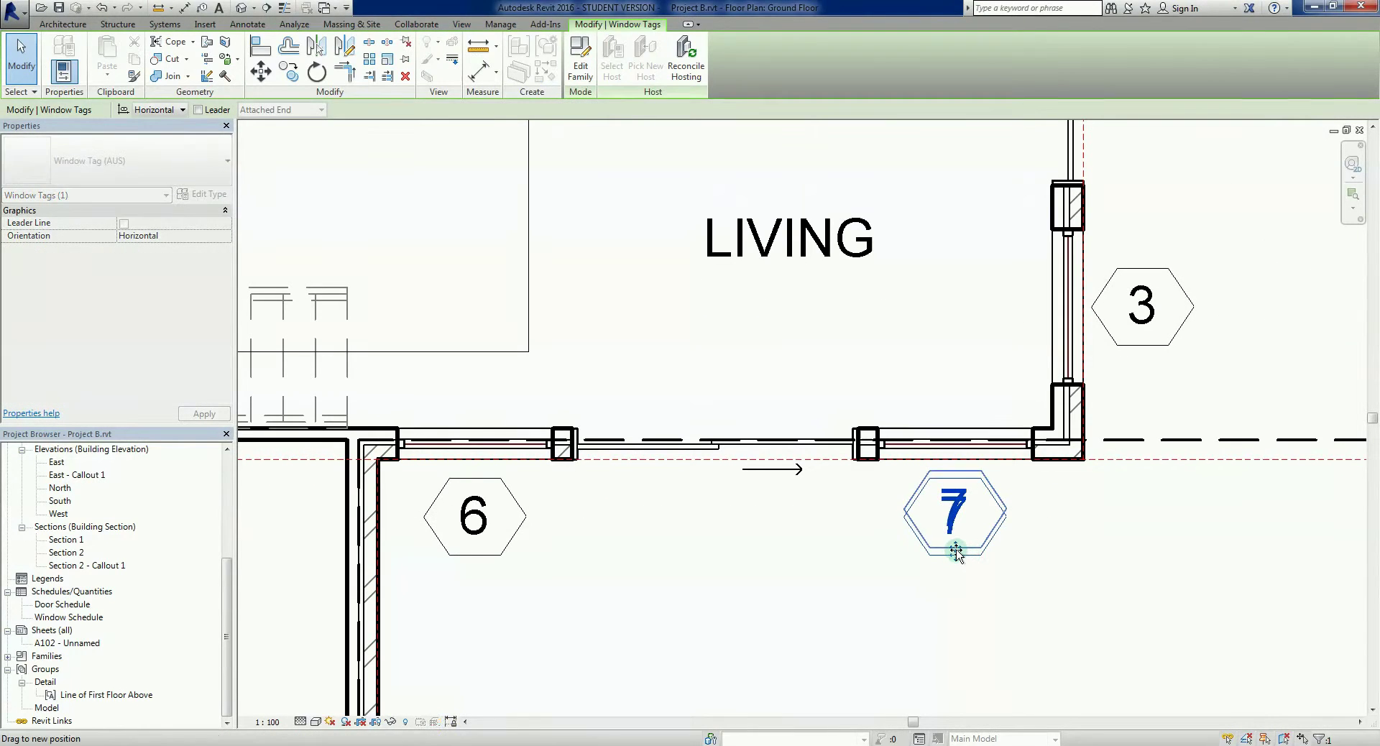
{"action": "left_click", "coordinate": [891, 609]}
{"action": "left_click", "coordinate": [456, 564]}
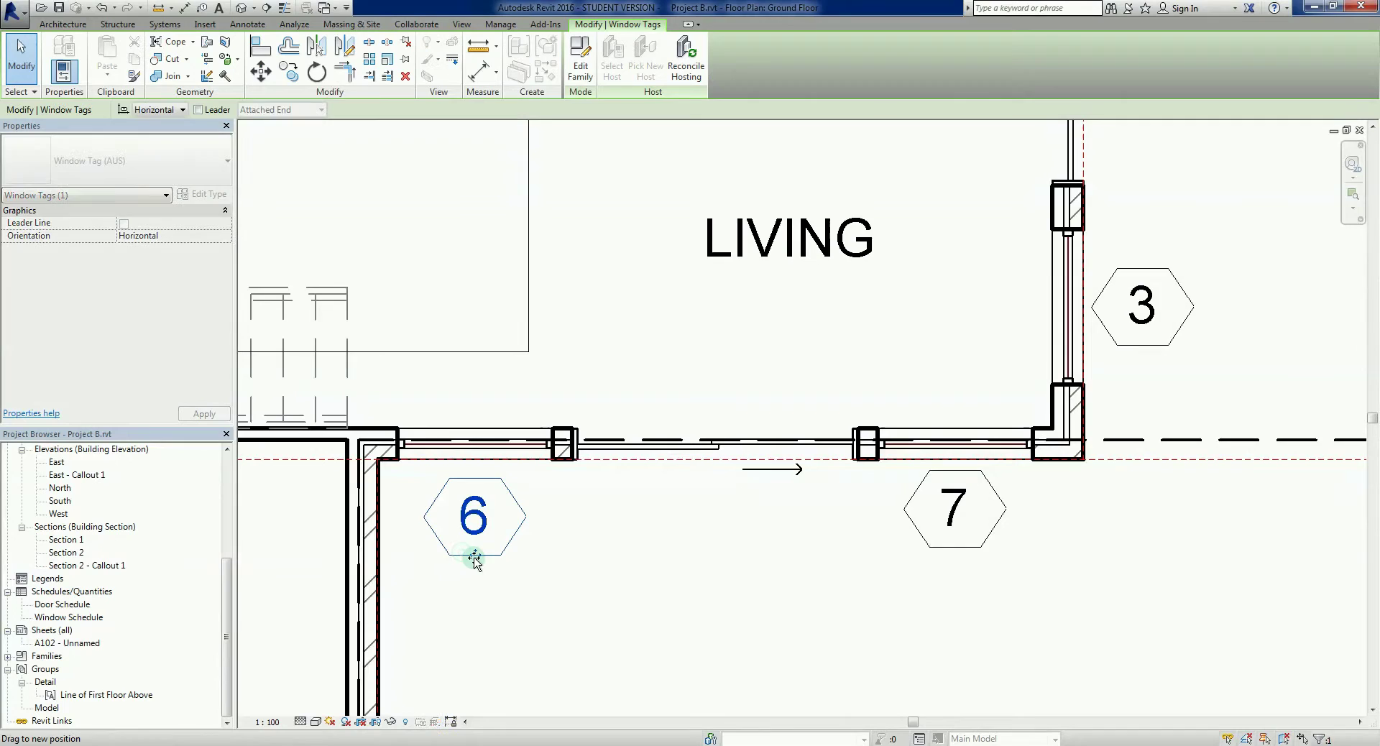
{"action": "left_click", "coordinate": [616, 594]}
{"action": "scroll", "coordinate": [655, 605], "scroll_direction": "down", "scroll_amount": 2}
{"action": "scroll", "coordinate": [654, 606], "scroll_direction": "down", "scroll_amount": 1}
{"action": "middle_click_drag", "start_coordinate": [654, 602], "coordinate": [785, 601]}
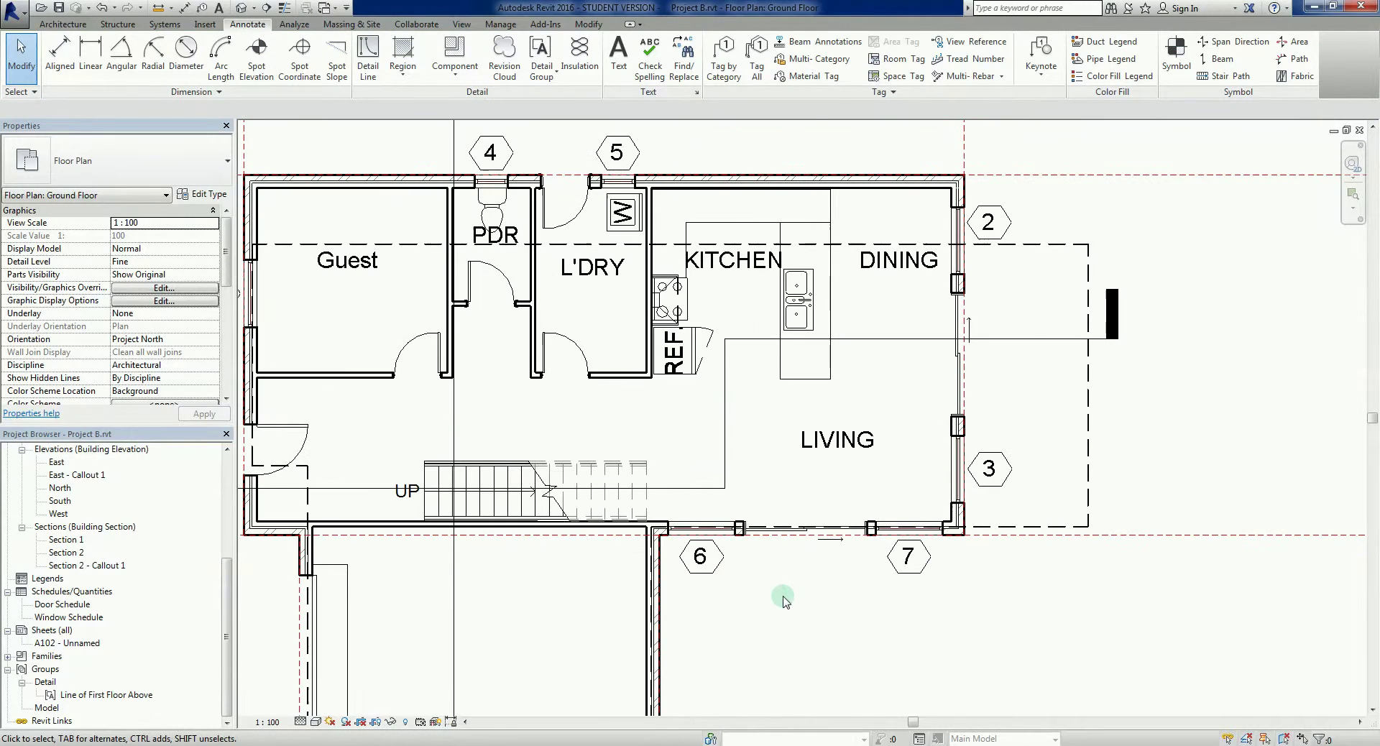
{"action": "scroll", "coordinate": [783, 601], "scroll_direction": "down", "scroll_amount": 1}
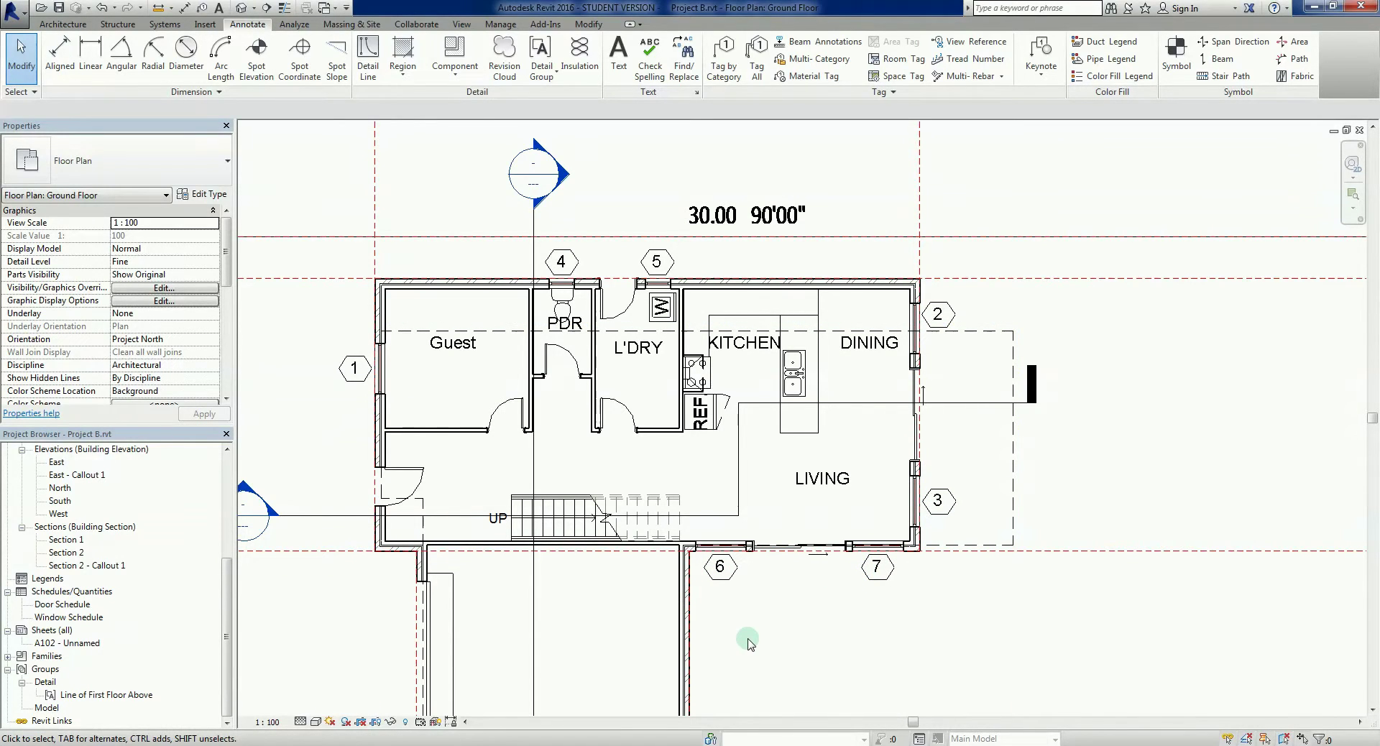
{"action": "scroll", "coordinate": [694, 484], "scroll_direction": "up", "scroll_amount": 2}
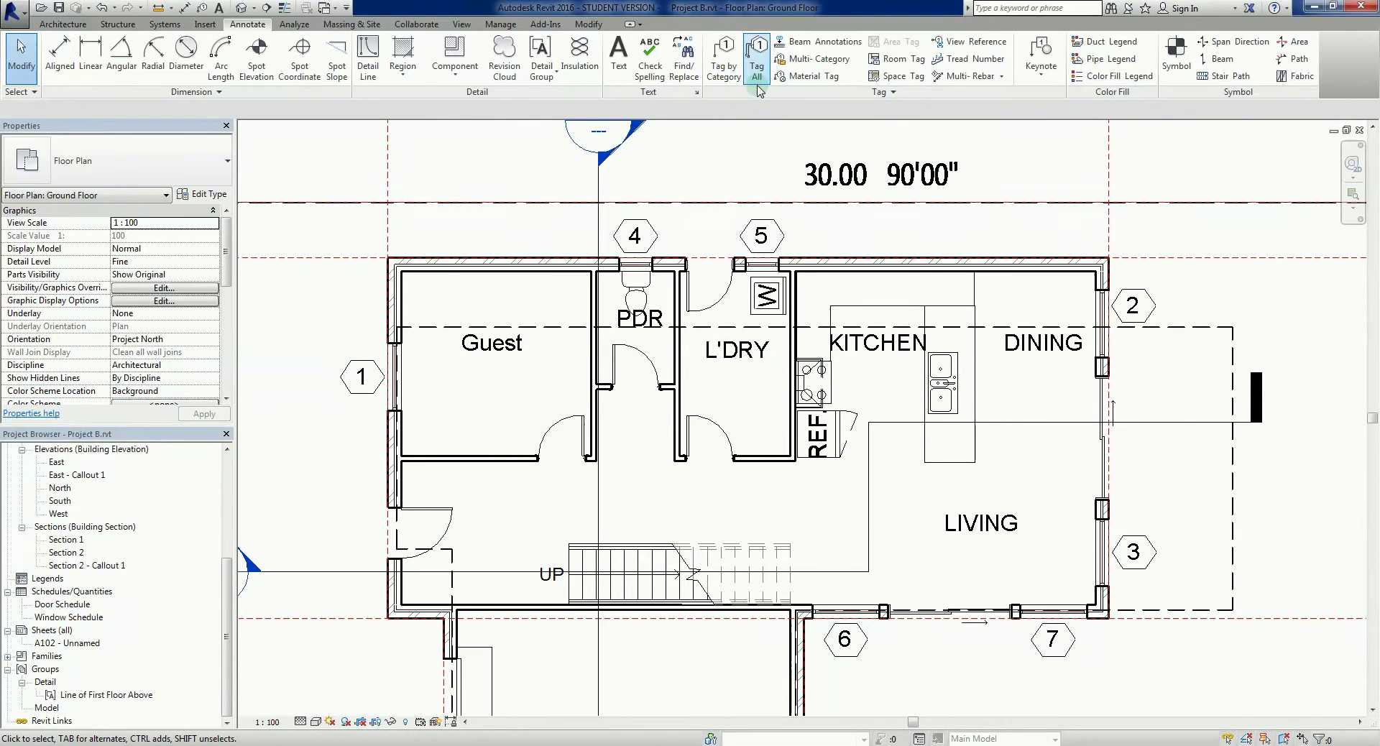
- Run Tag All Not Tagged with only Door Tags selected to tag every untagged door
{"action": "left_click", "coordinate": [760, 82]}
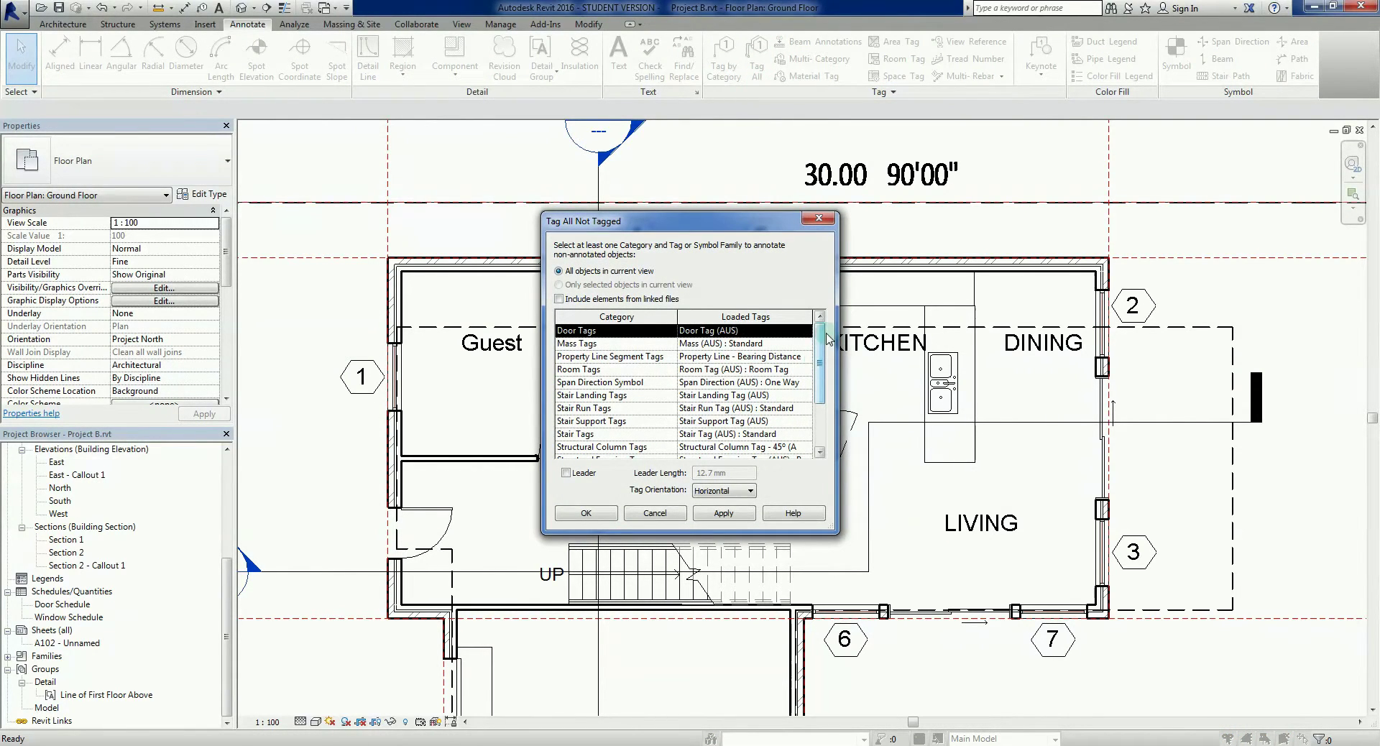
{"action": "mouse_move", "coordinate": [819, 339]}
{"action": "left_mouse_down"}
{"action": "mouse_move", "coordinate": [819, 388]}
{"action": "mouse_move", "coordinate": [819, 344]}
{"action": "left_mouse_up"}
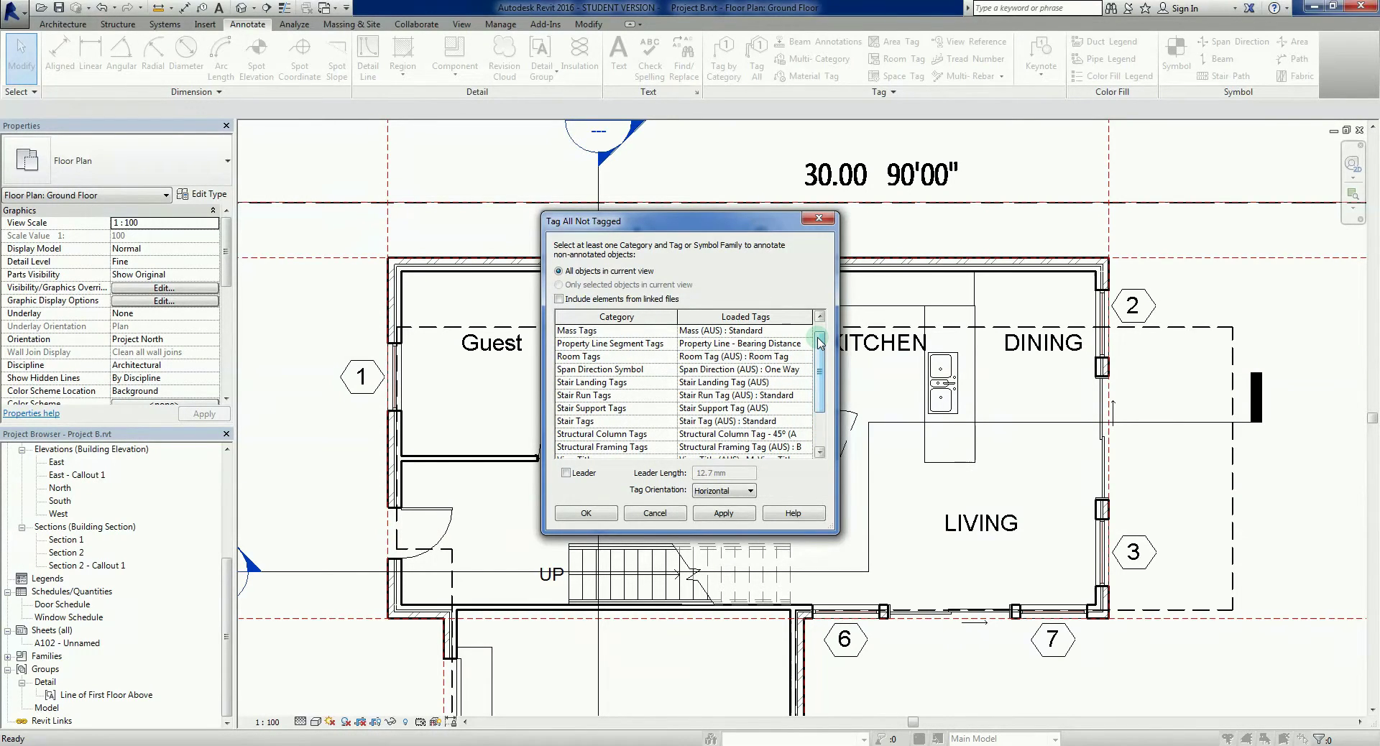
{"action": "mouse_move", "coordinate": [820, 345]}
{"action": "left_mouse_down"}
{"action": "mouse_move", "coordinate": [820, 381]}
{"action": "mouse_move", "coordinate": [821, 334]}
{"action": "left_mouse_up"}
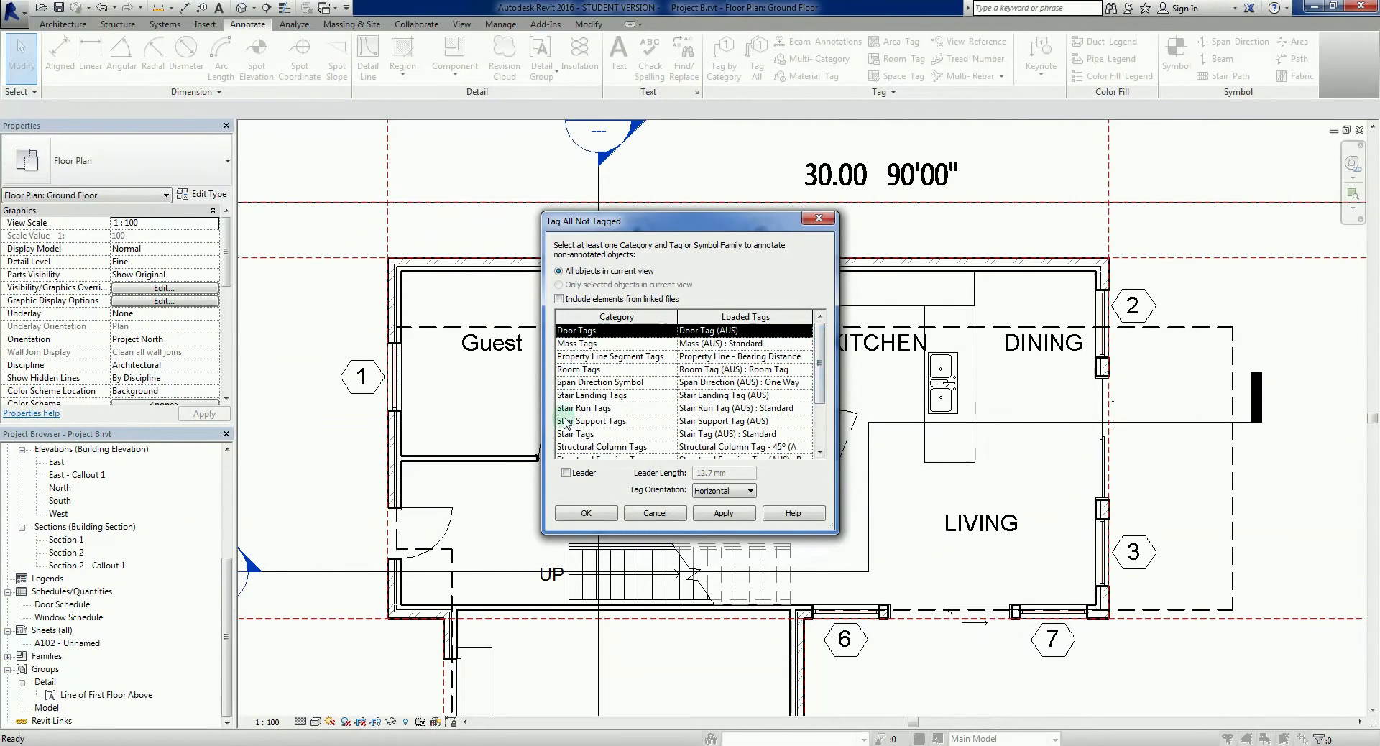
{"action": "left_click", "coordinate": [585, 332]}
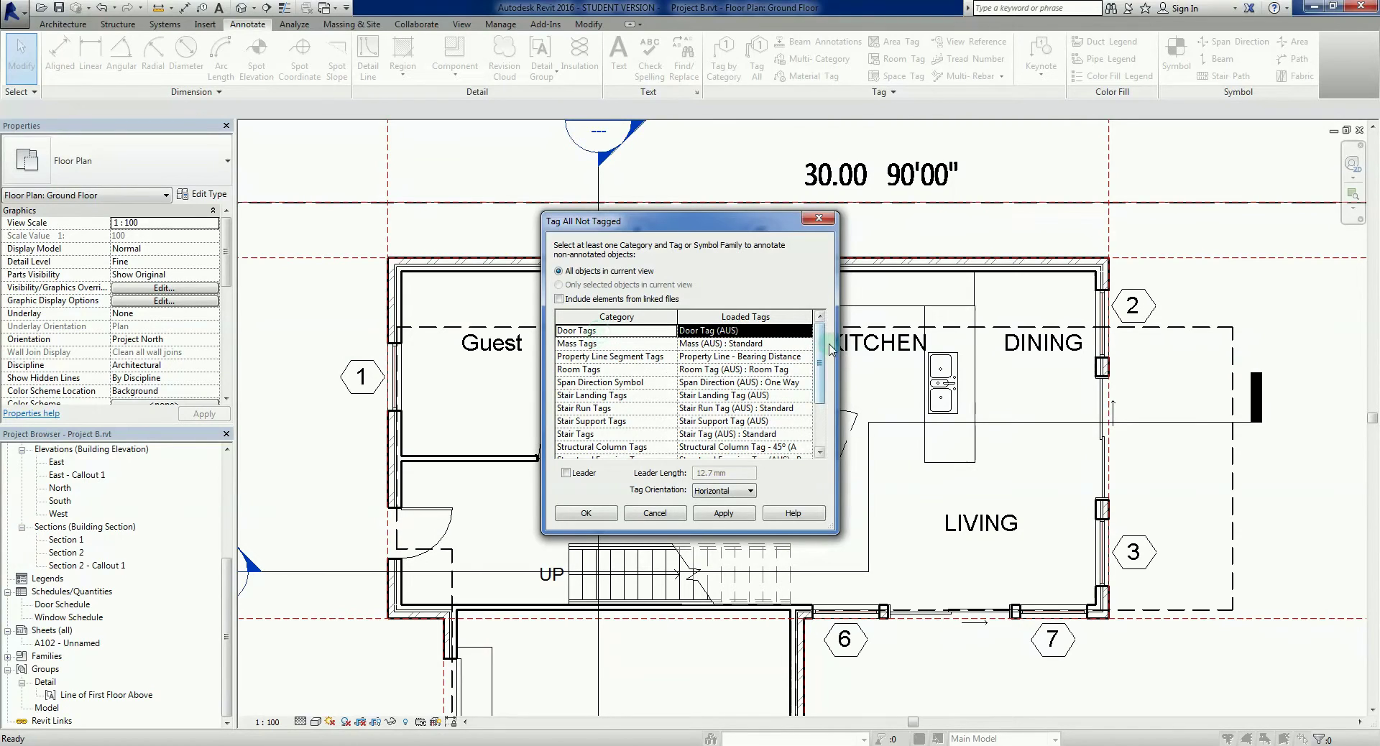
{"action": "left_click_drag", "start_coordinate": [824, 339], "coordinate": [824, 378]}
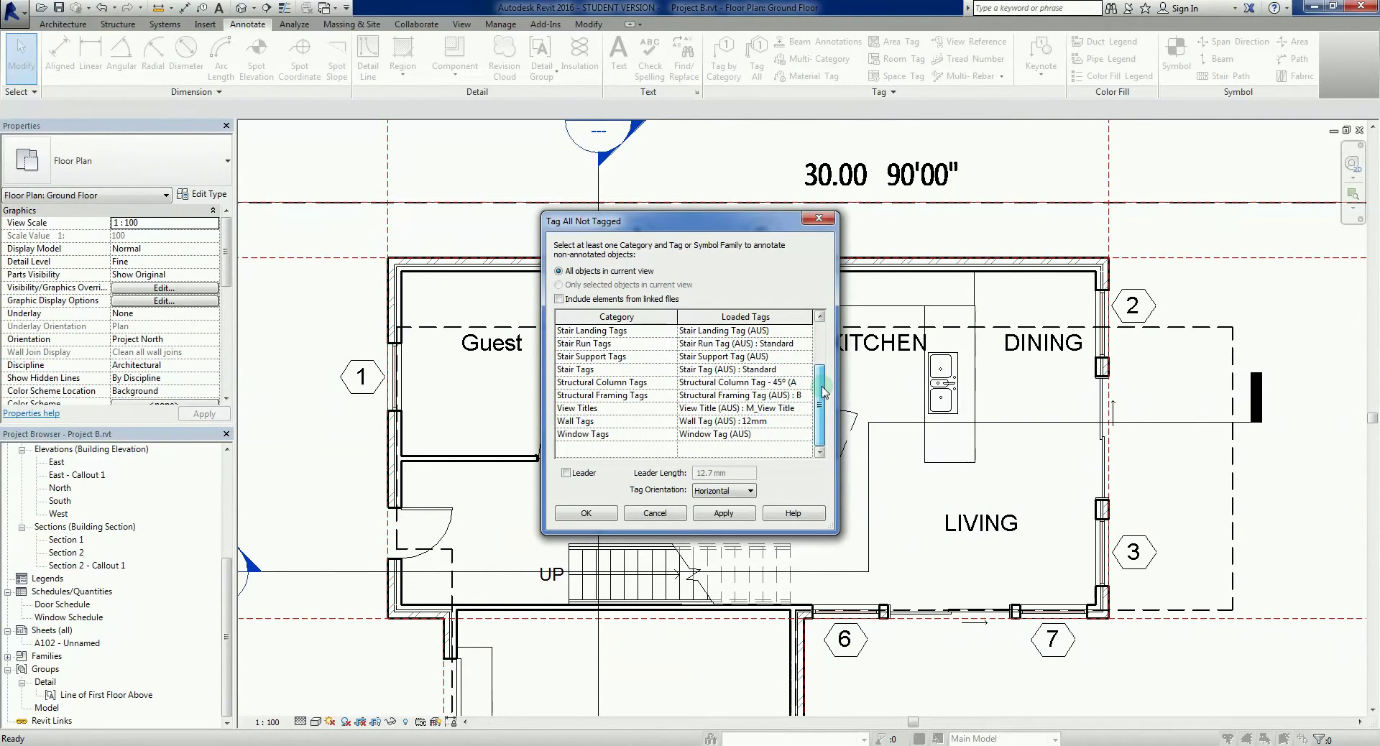
{"action": "left_click_drag", "start_coordinate": [824, 383], "coordinate": [826, 332]}
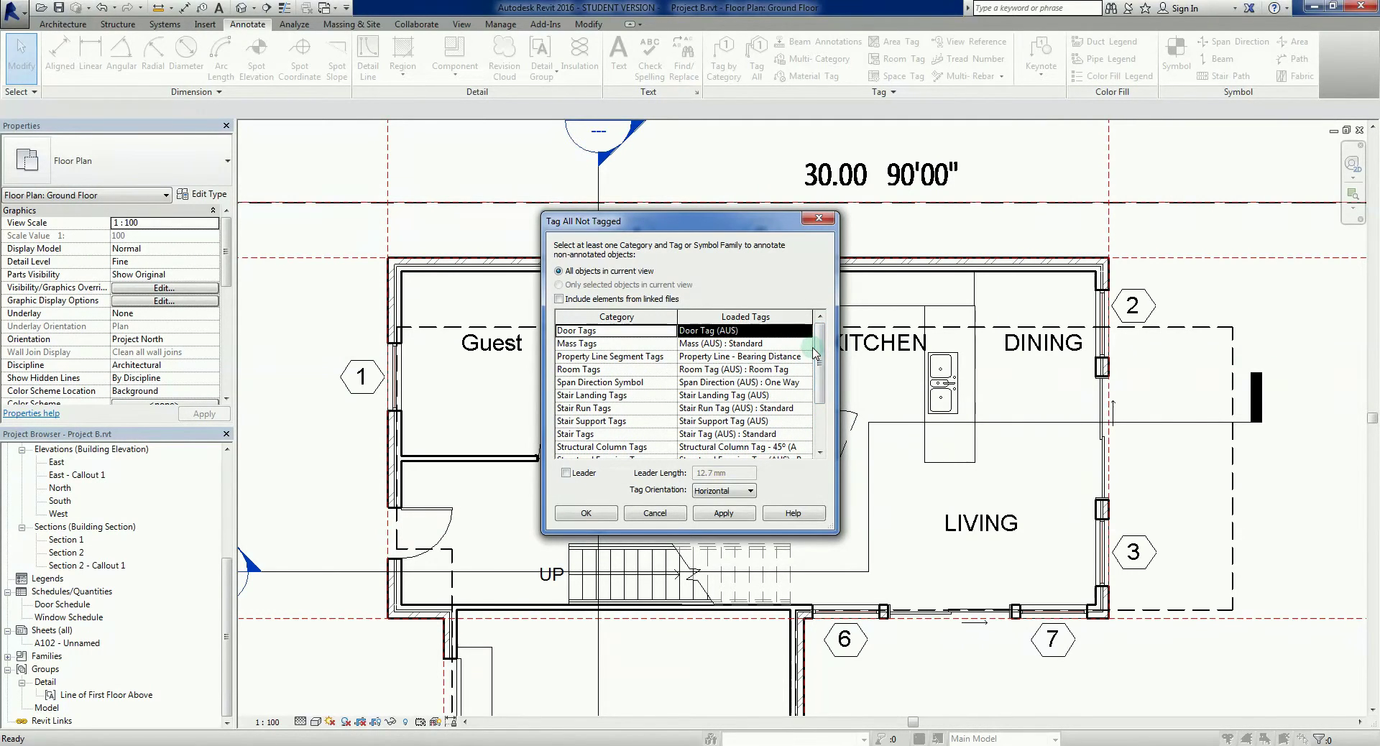
{"action": "left_click", "coordinate": [596, 408], "text": "ctrl"}
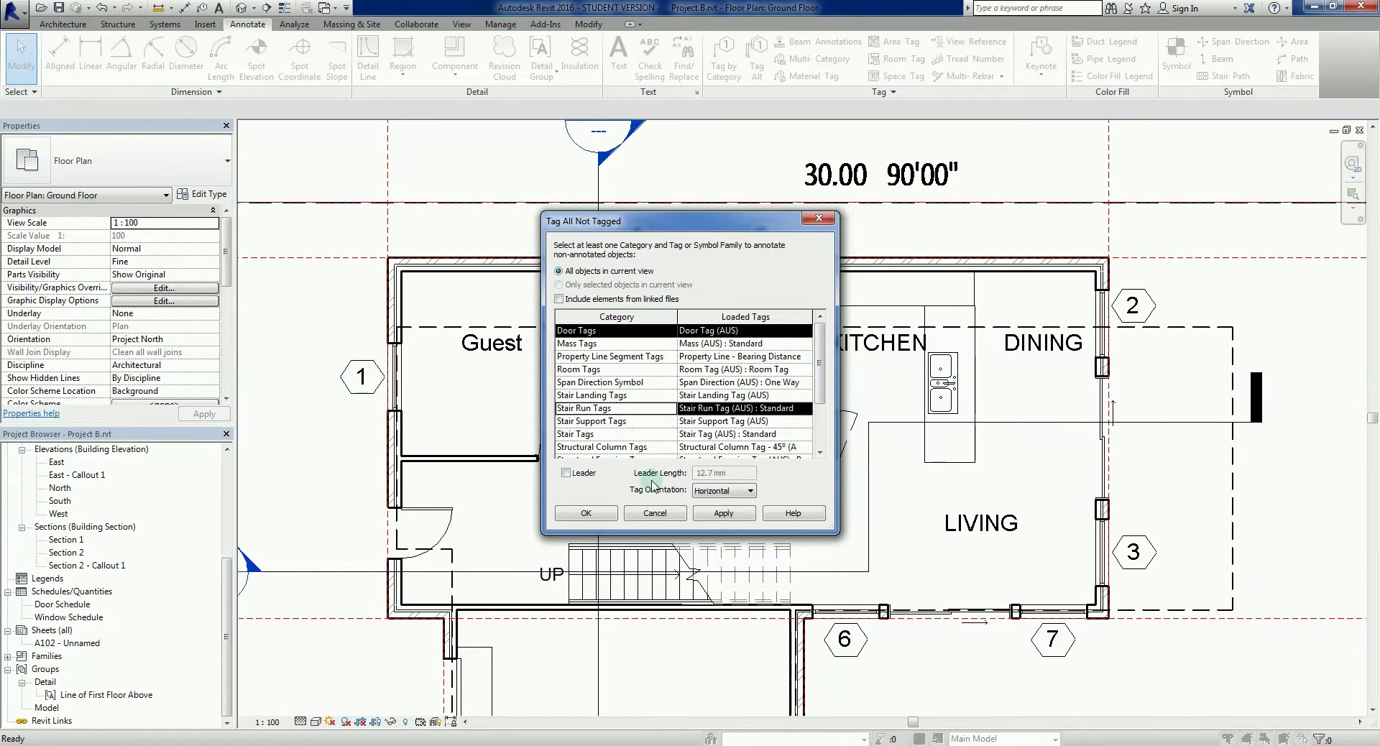
{"action": "left_click", "coordinate": [655, 514]}
{"action": "left_click", "coordinate": [757, 66]}
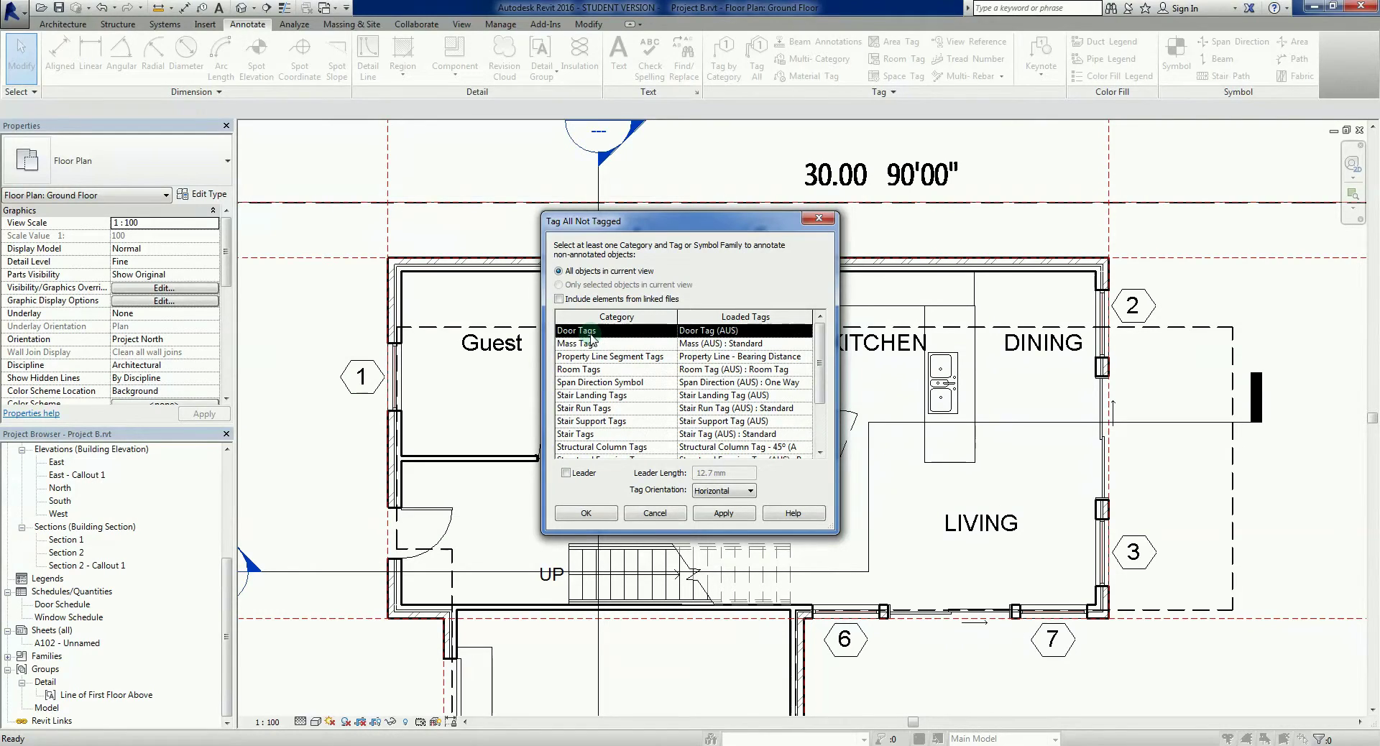
{"action": "left_click", "coordinate": [723, 513]}
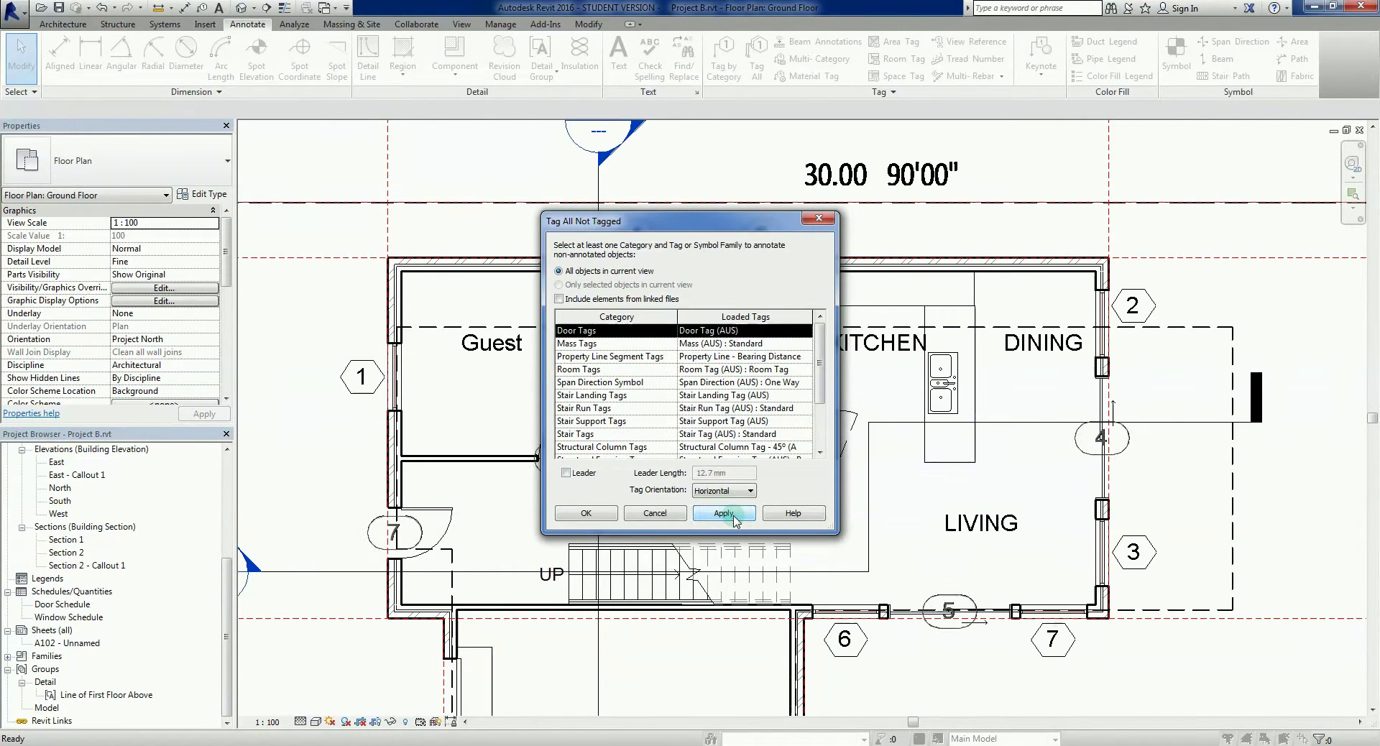
- Close the Tag All dialog and move door tags 7 and 1 clear of their walls
{"action": "left_click", "coordinate": [591, 514]}
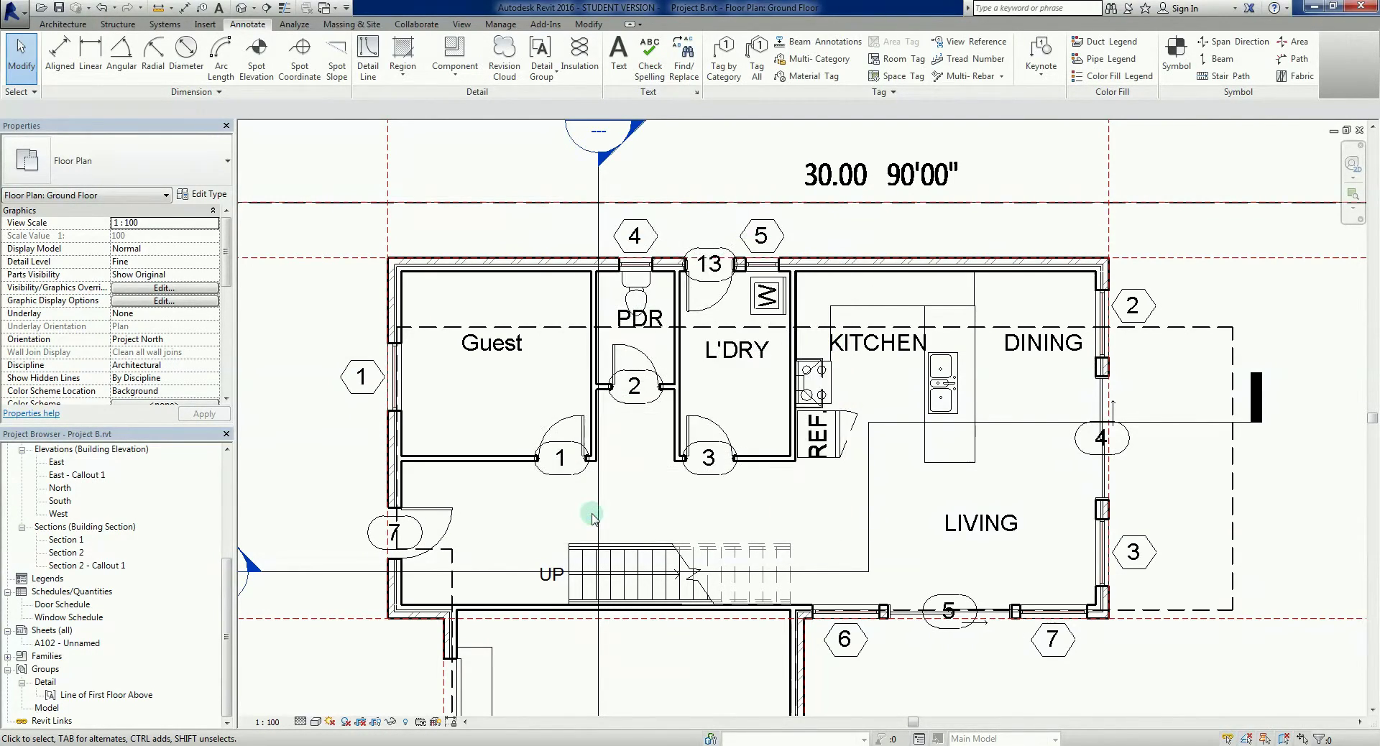
{"action": "scroll", "coordinate": [518, 496], "scroll_direction": "up", "scroll_amount": 2}
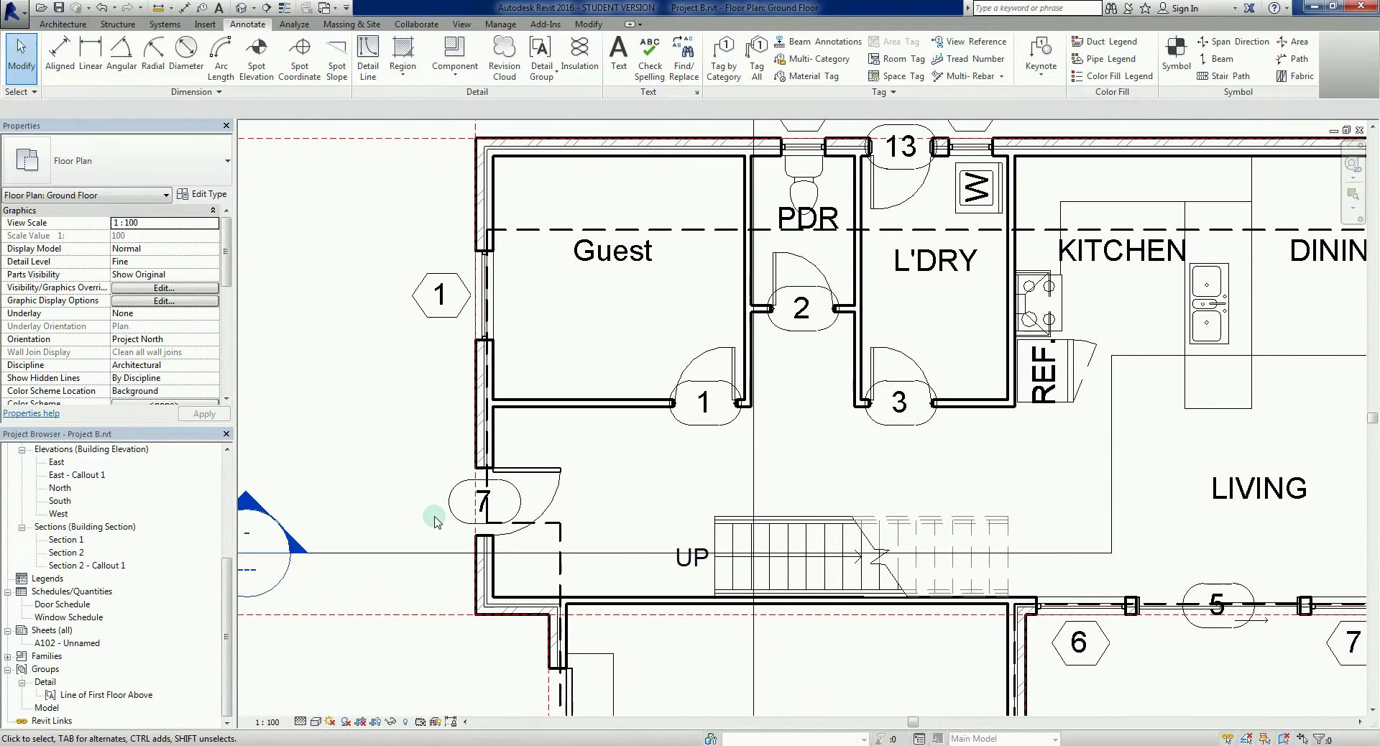
{"action": "left_click", "coordinate": [478, 528]}
{"action": "left_click_drag", "start_coordinate": [479, 529], "coordinate": [435, 523]}
{"action": "middle_click_drag", "start_coordinate": [633, 468], "coordinate": [507, 654]}
{"action": "left_click", "coordinate": [554, 632]}
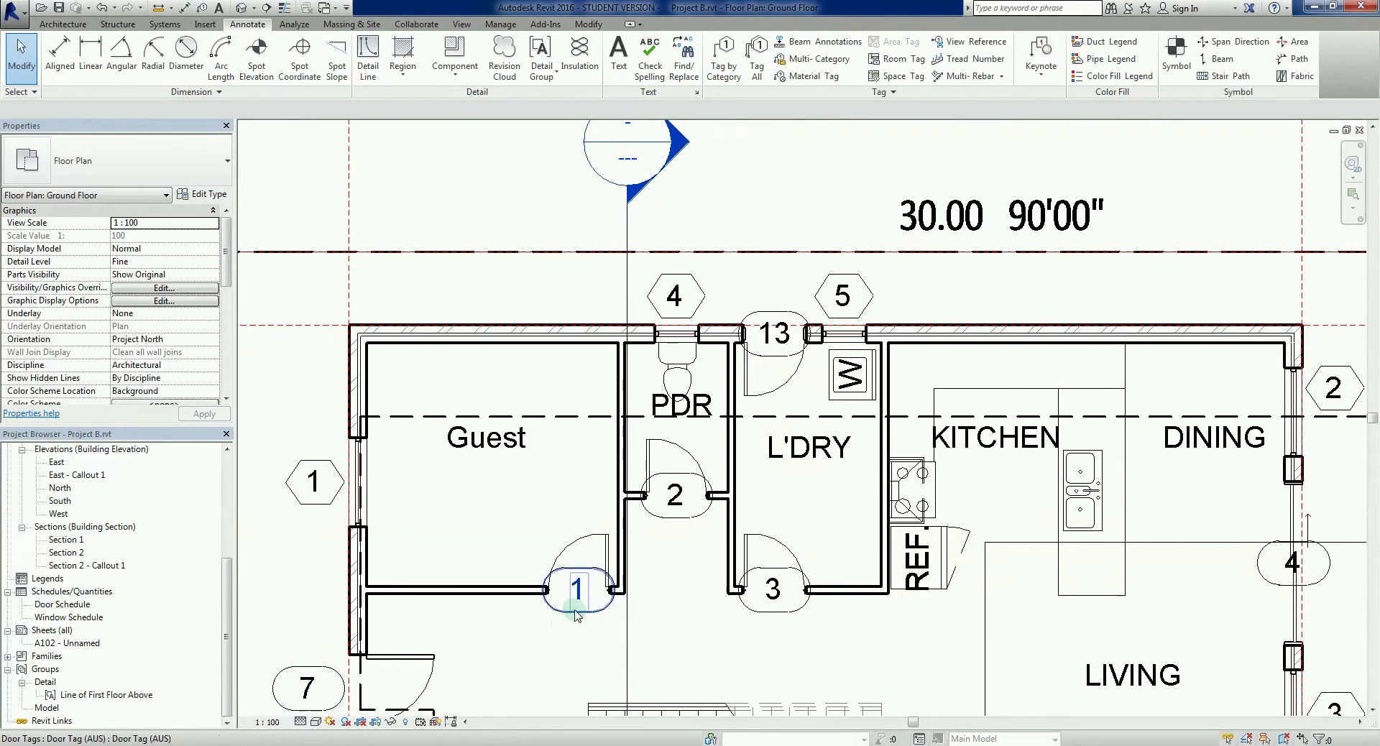
{"action": "left_click_drag", "start_coordinate": [573, 604], "coordinate": [578, 636]}
{"action": "left_click", "coordinate": [671, 564]}
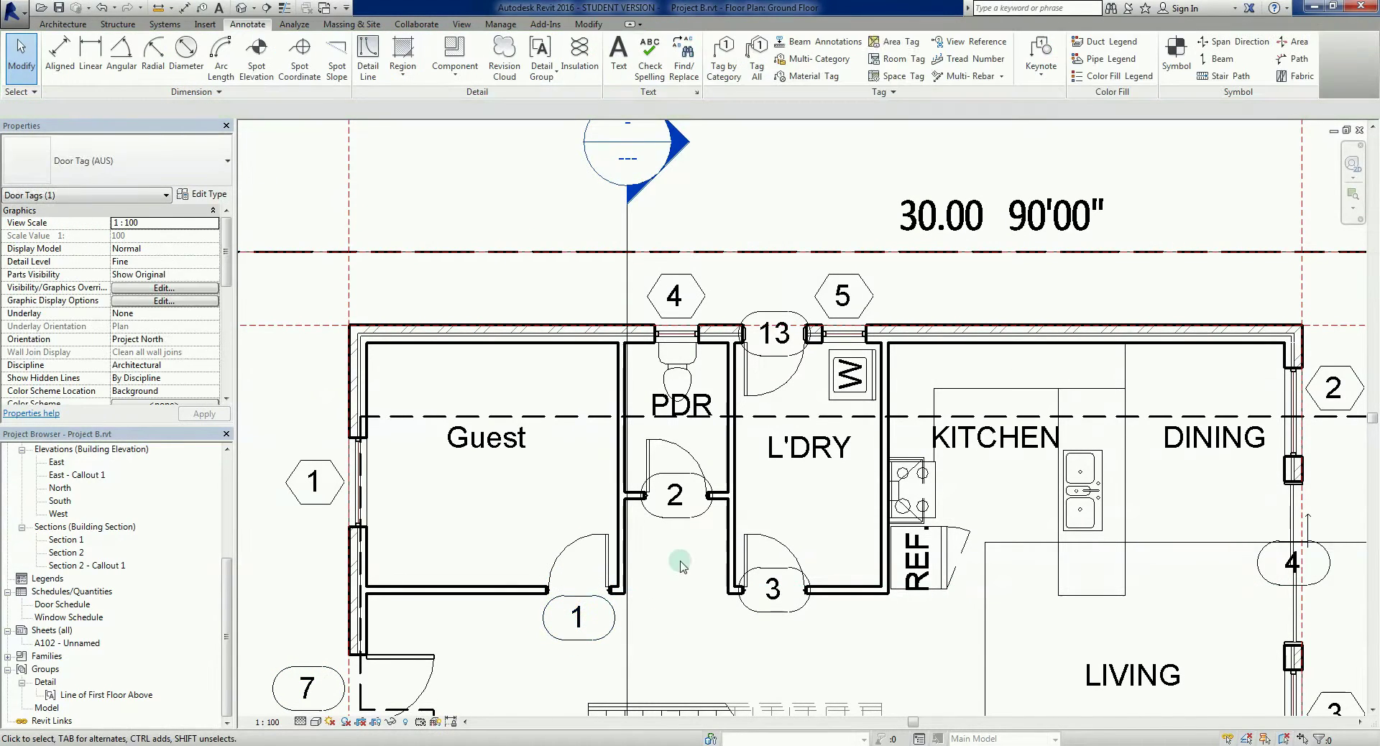
- Move door tags 2 and 3 below their doors
{"action": "left_click", "coordinate": [674, 516]}
{"action": "left_click_drag", "start_coordinate": [678, 529], "coordinate": [679, 560]}
{"action": "left_click", "coordinate": [700, 642]}
{"action": "left_click", "coordinate": [776, 615]}
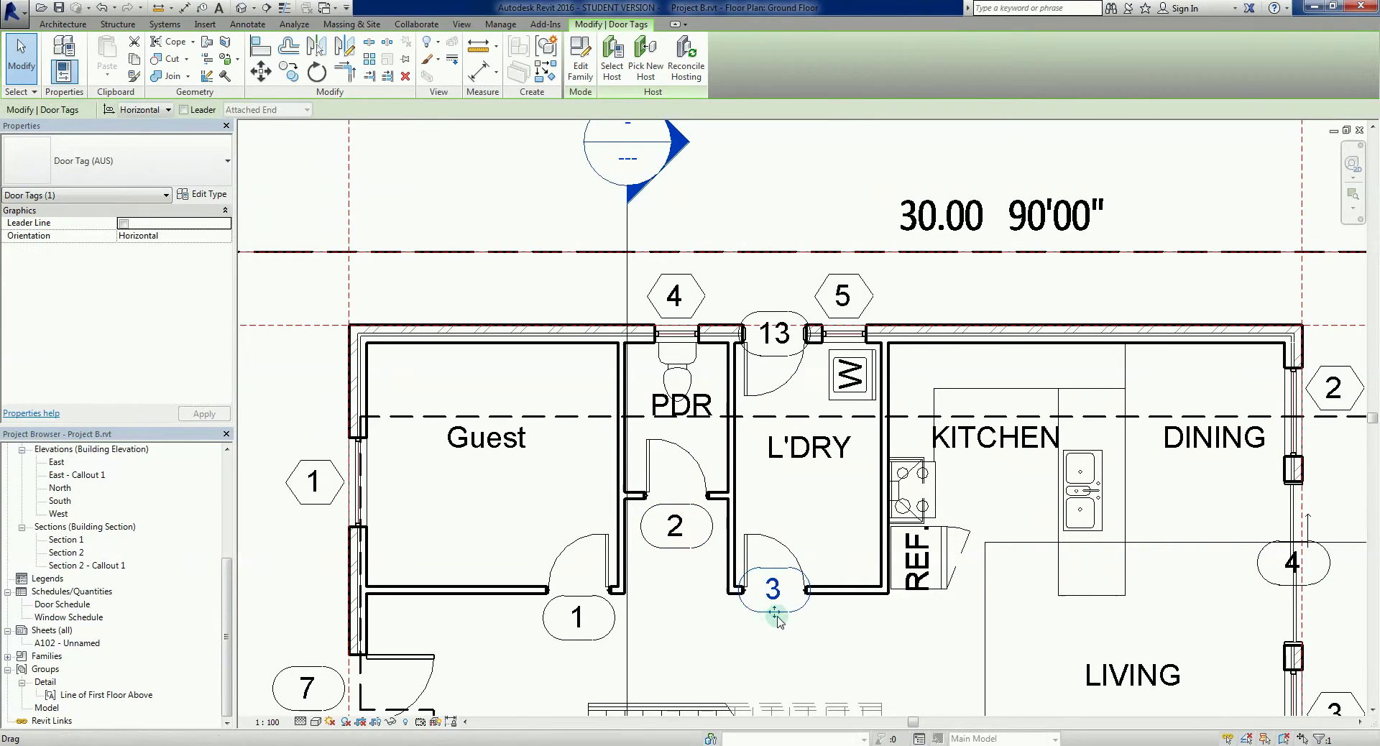
{"action": "left_click_drag", "start_coordinate": [777, 615], "coordinate": [772, 654]}
{"action": "left_click", "coordinate": [762, 665]}
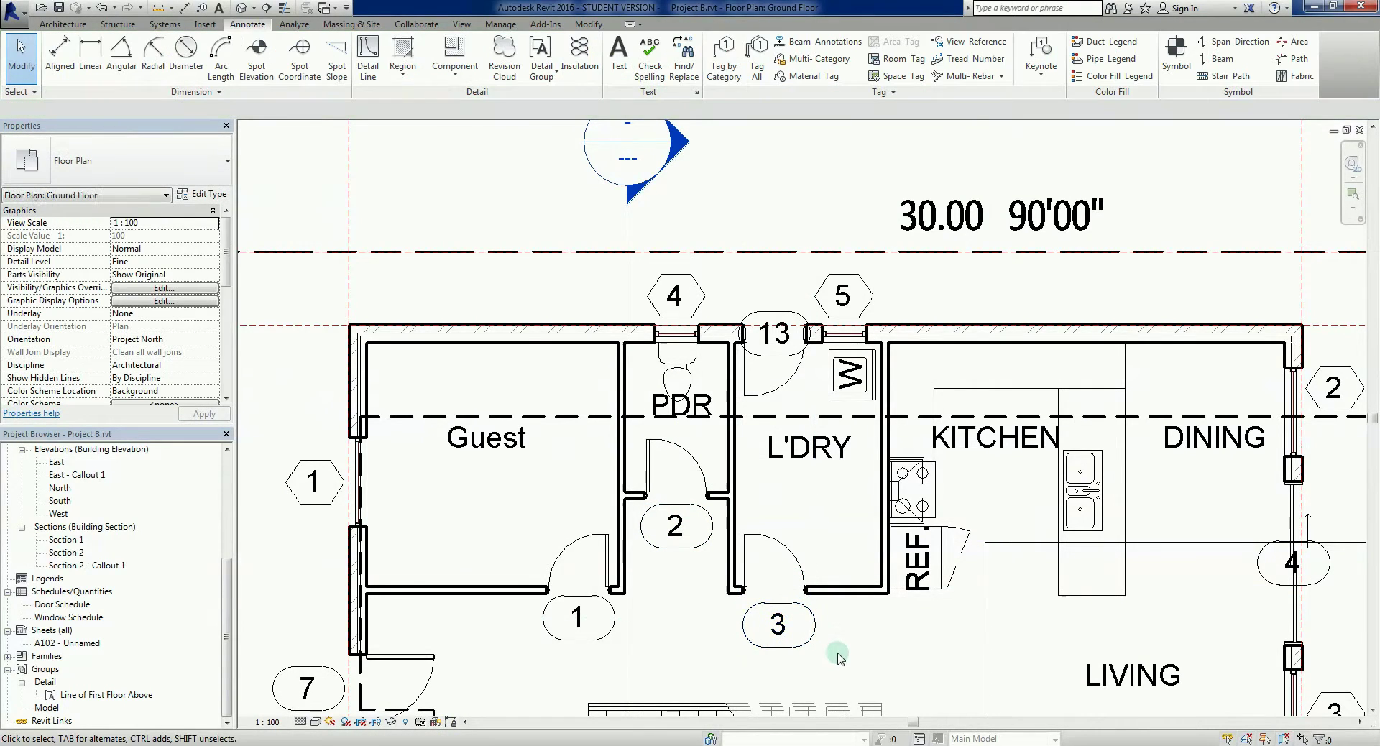
- Move door tag 13 above its door and door tag 4 right, off the wall
{"action": "middle_click_drag", "start_coordinate": [843, 639], "coordinate": [715, 657]}
{"action": "left_click", "coordinate": [662, 351]}
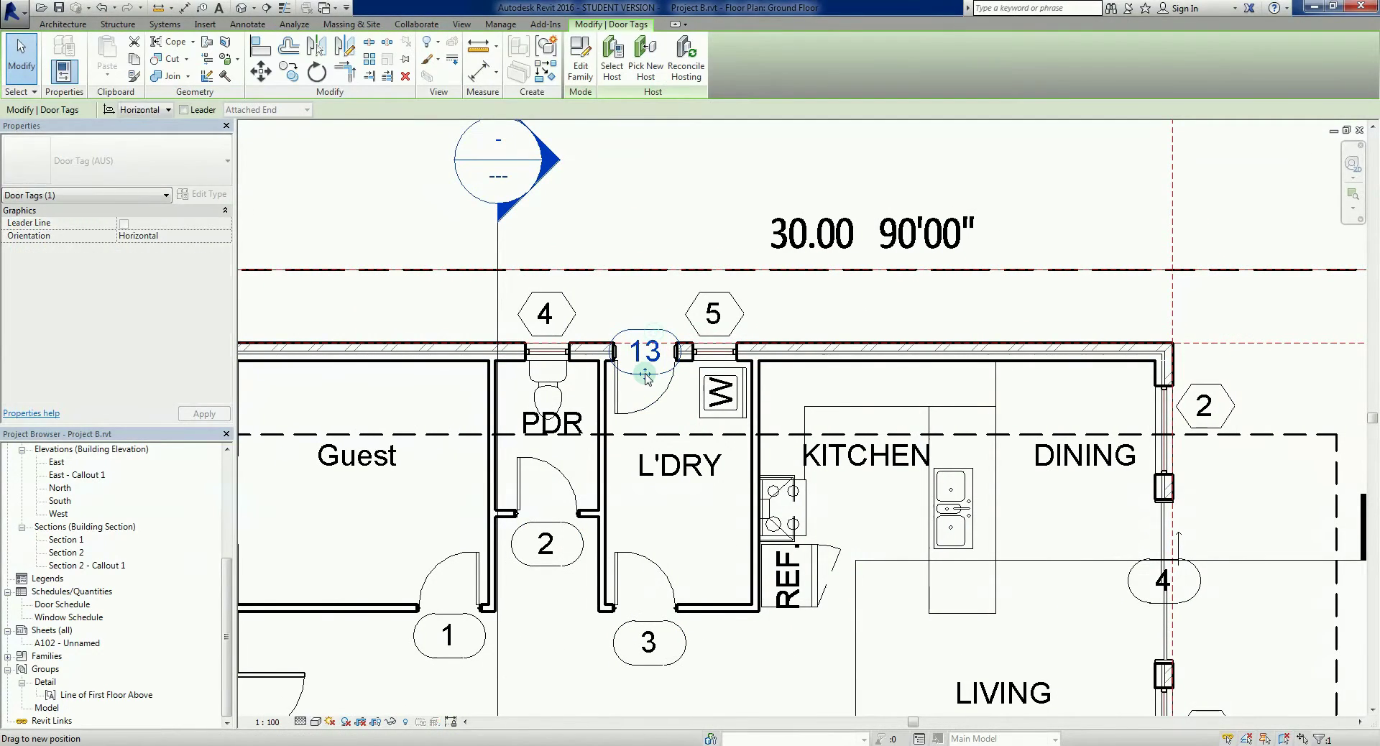
{"action": "left_click_drag", "start_coordinate": [662, 351], "coordinate": [641, 336]}
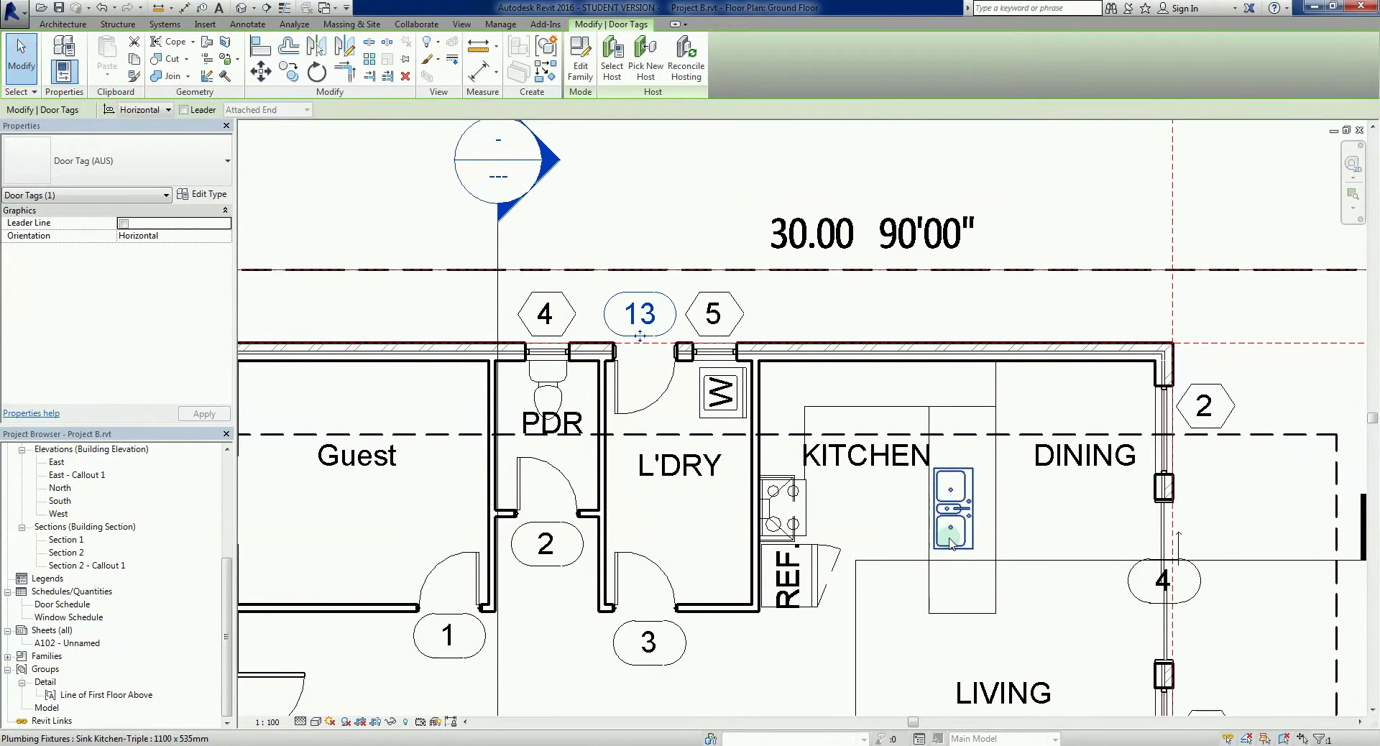
{"action": "mouse_move", "coordinate": [961, 493]}
{"action": "middle_mouse_down"}
{"action": "mouse_move", "coordinate": [801, 551]}
{"action": "mouse_move", "coordinate": [768, 532]}
{"action": "middle_mouse_up"}
{"action": "left_click", "coordinate": [768, 532]}
{"action": "left_click", "coordinate": [800, 451]}
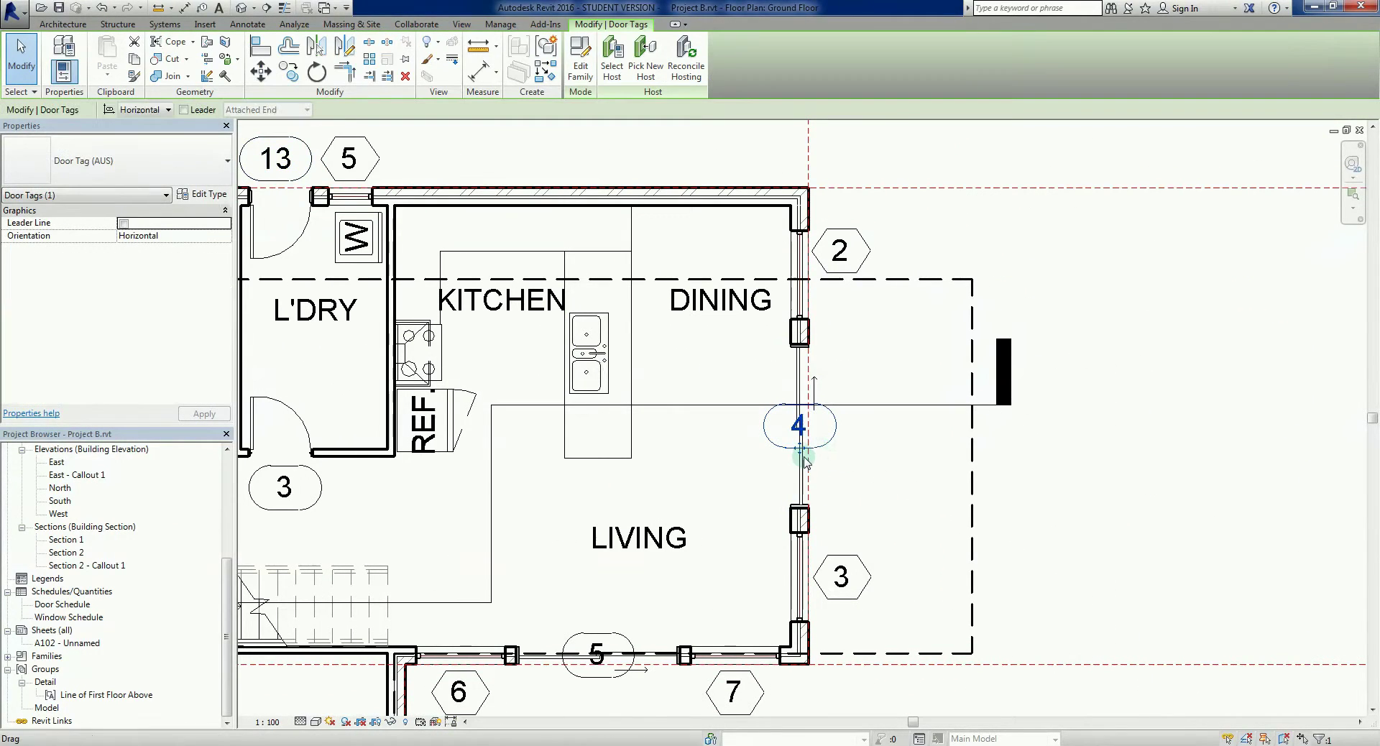
{"action": "left_click_drag", "start_coordinate": [800, 452], "coordinate": [856, 455]}
{"action": "left_click", "coordinate": [887, 548]}
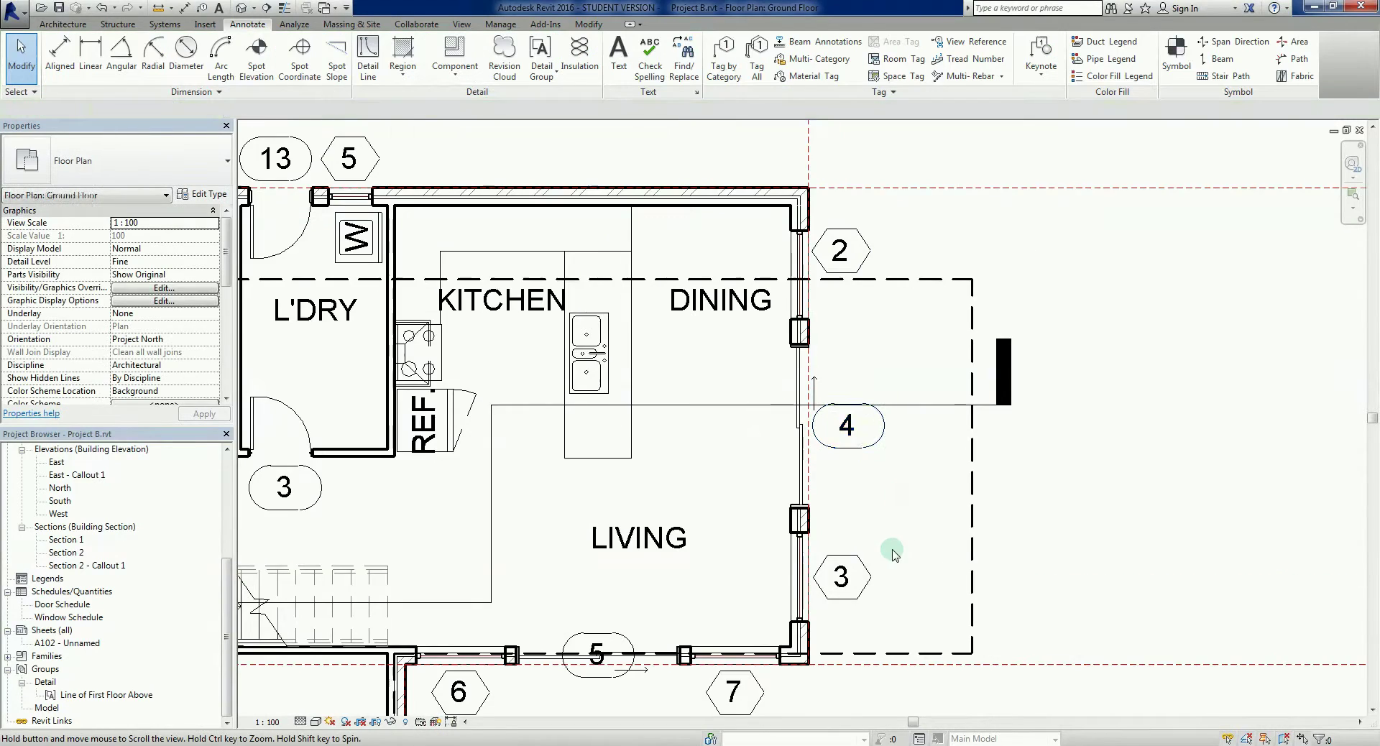
- Move door tag 5 below the Living room's bottom wall
{"action": "scroll", "coordinate": [644, 570], "scroll_direction": "up", "scroll_amount": 2}
{"action": "middle_click_drag", "start_coordinate": [644, 570], "coordinate": [645, 493]}
{"action": "left_click", "coordinate": [645, 493]}
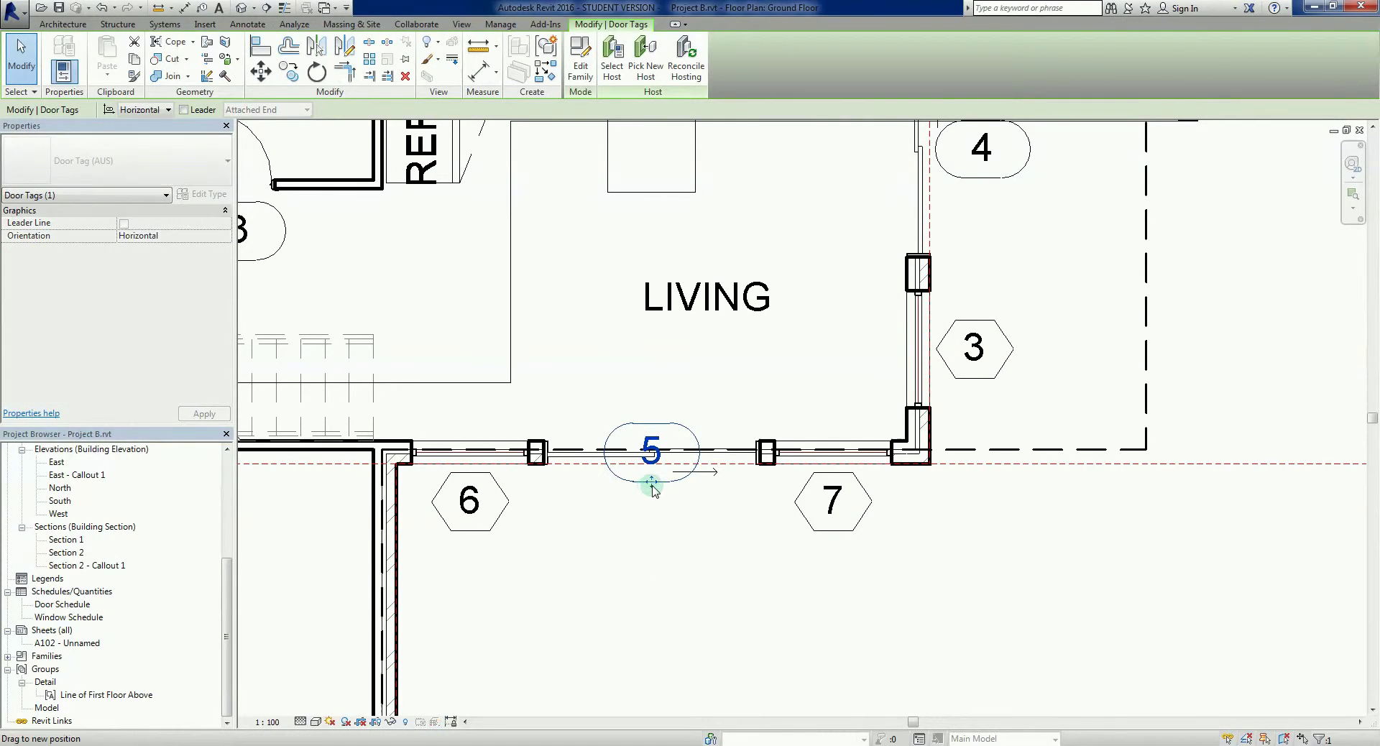
{"action": "left_click_drag", "start_coordinate": [650, 493], "coordinate": [654, 539]}
{"action": "left_click", "coordinate": [675, 576]}
{"action": "scroll", "coordinate": [673, 576], "scroll_direction": "down", "scroll_amount": 2}
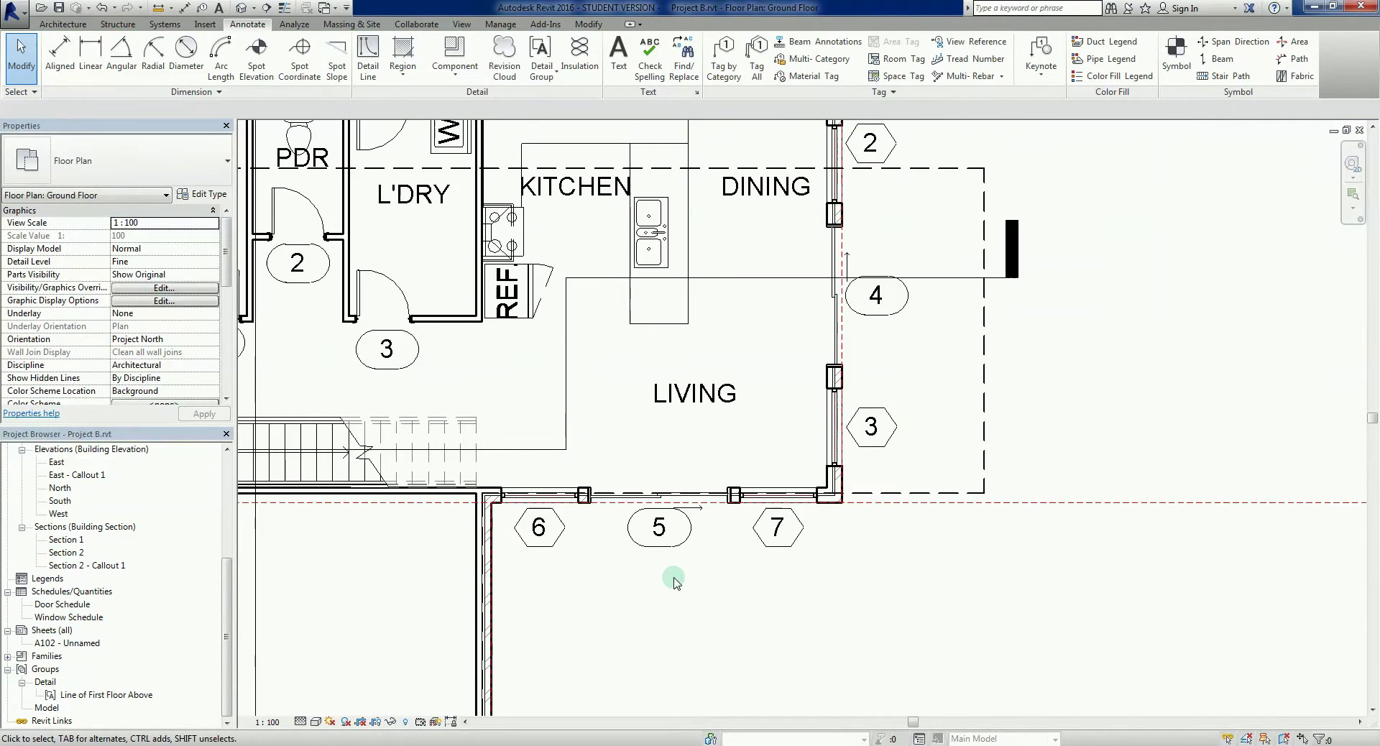
{"action": "middle_click_drag", "start_coordinate": [671, 575], "coordinate": [757, 588]}
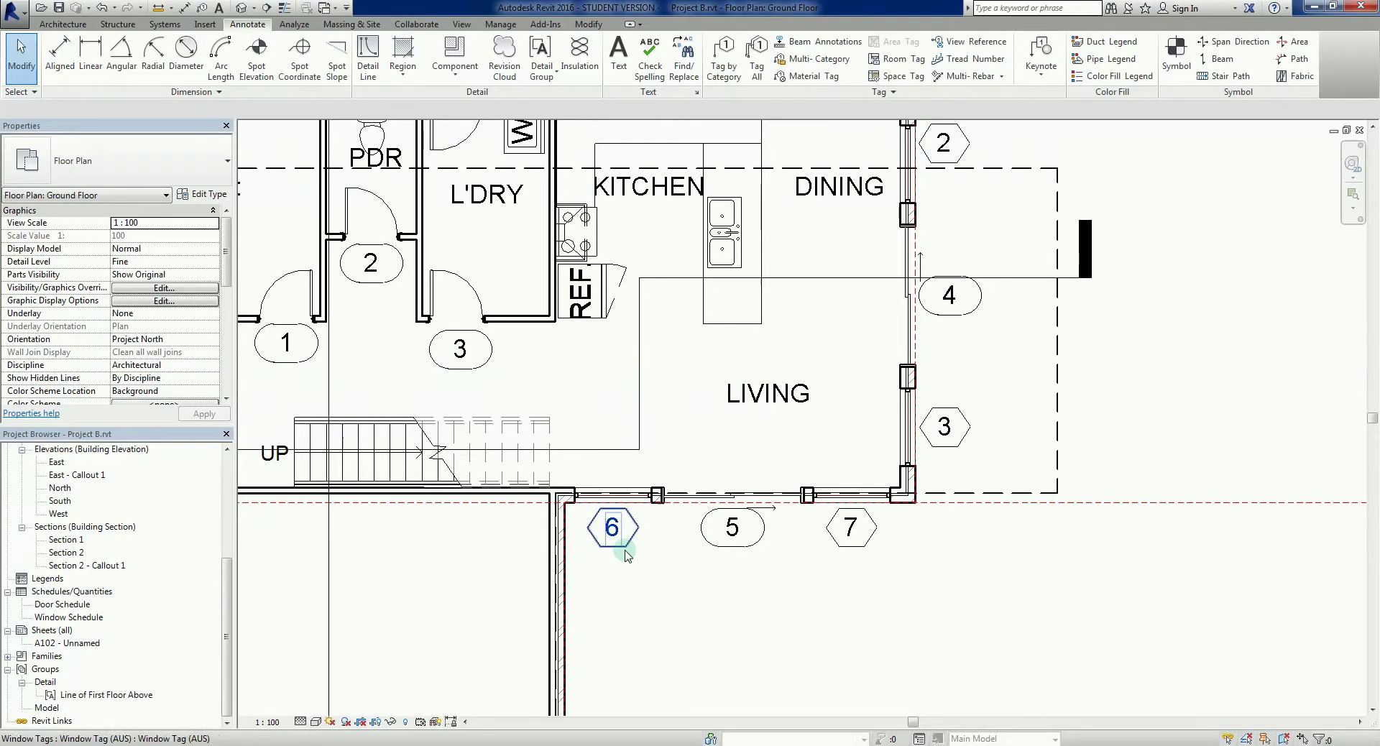
- Renumber the west entry door's tag from 7 to 1 and dismiss the duplicate warning
{"action": "scroll", "coordinate": [909, 626], "scroll_direction": "down", "scroll_amount": 3}
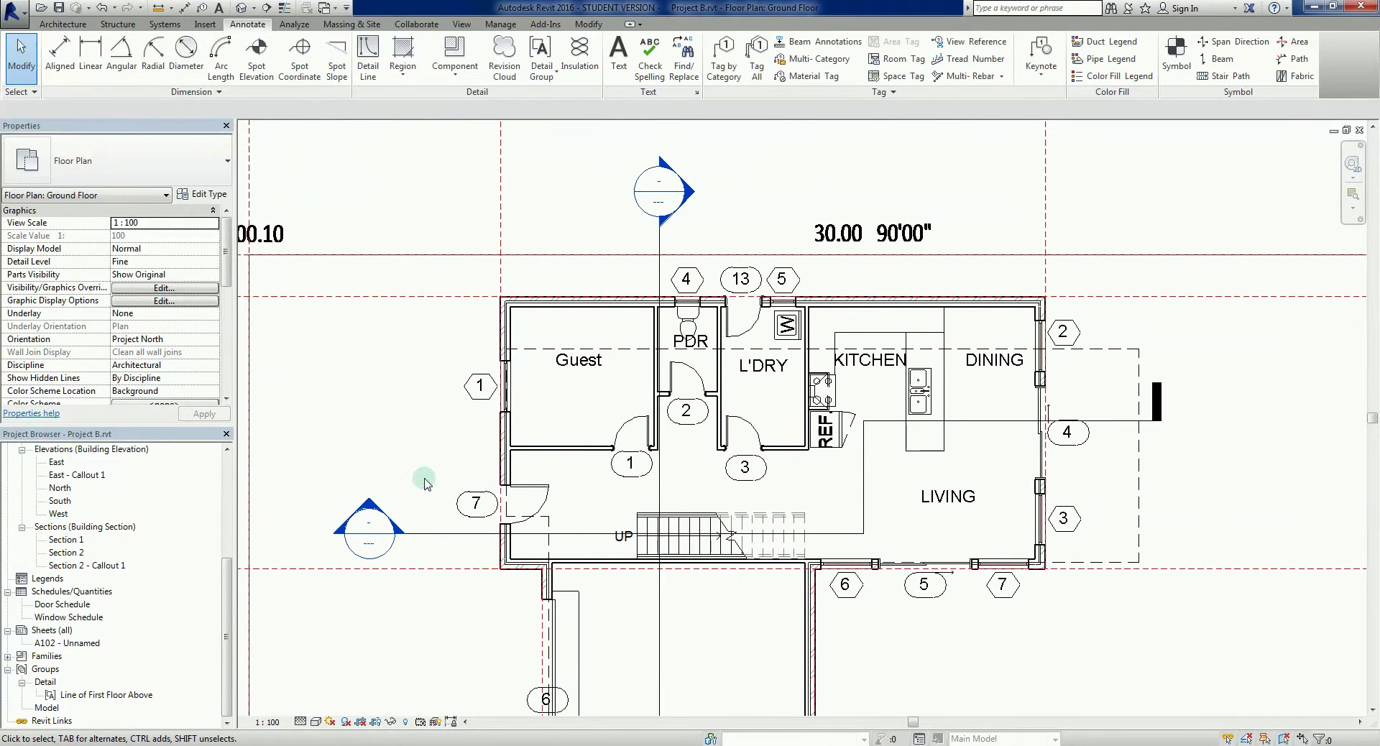
{"action": "scroll", "coordinate": [475, 496], "scroll_direction": "up", "scroll_amount": 3}
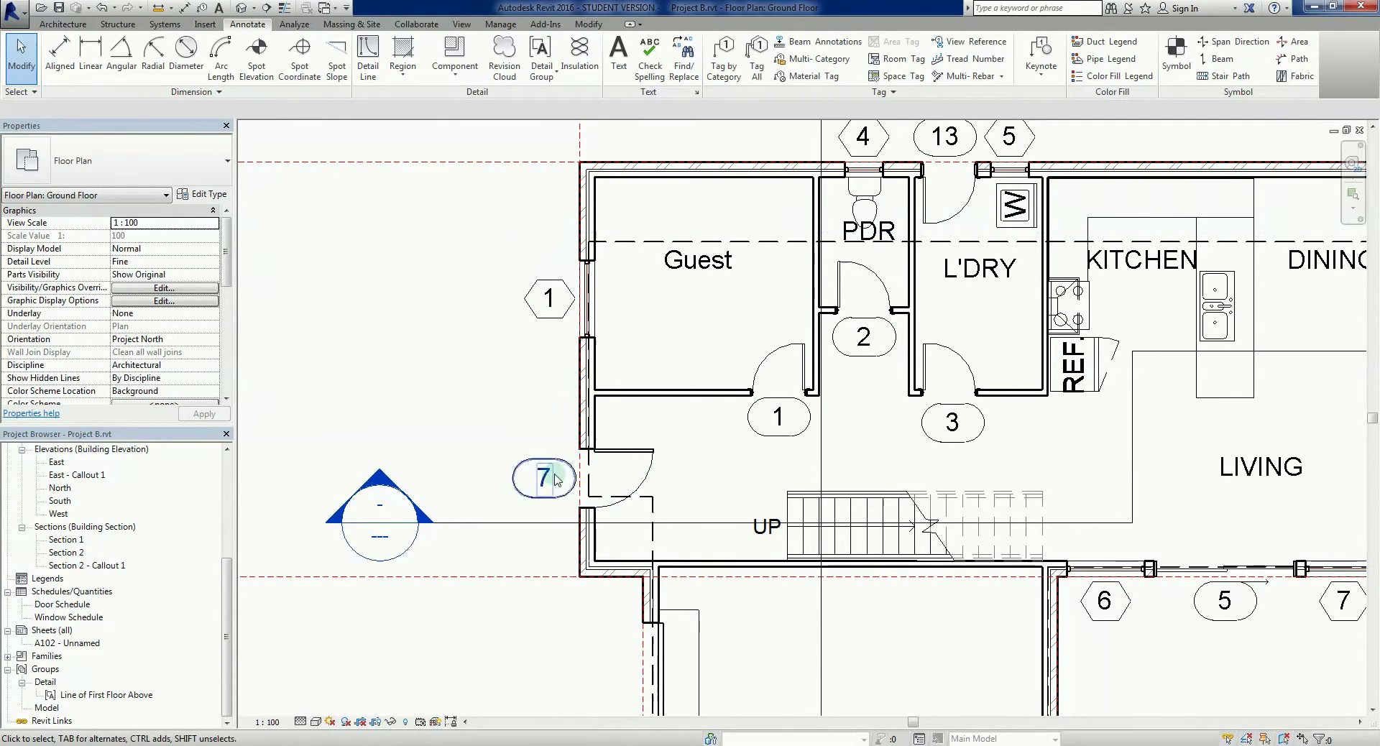
{"action": "scroll", "coordinate": [524, 479], "scroll_direction": "up", "scroll_amount": 2}
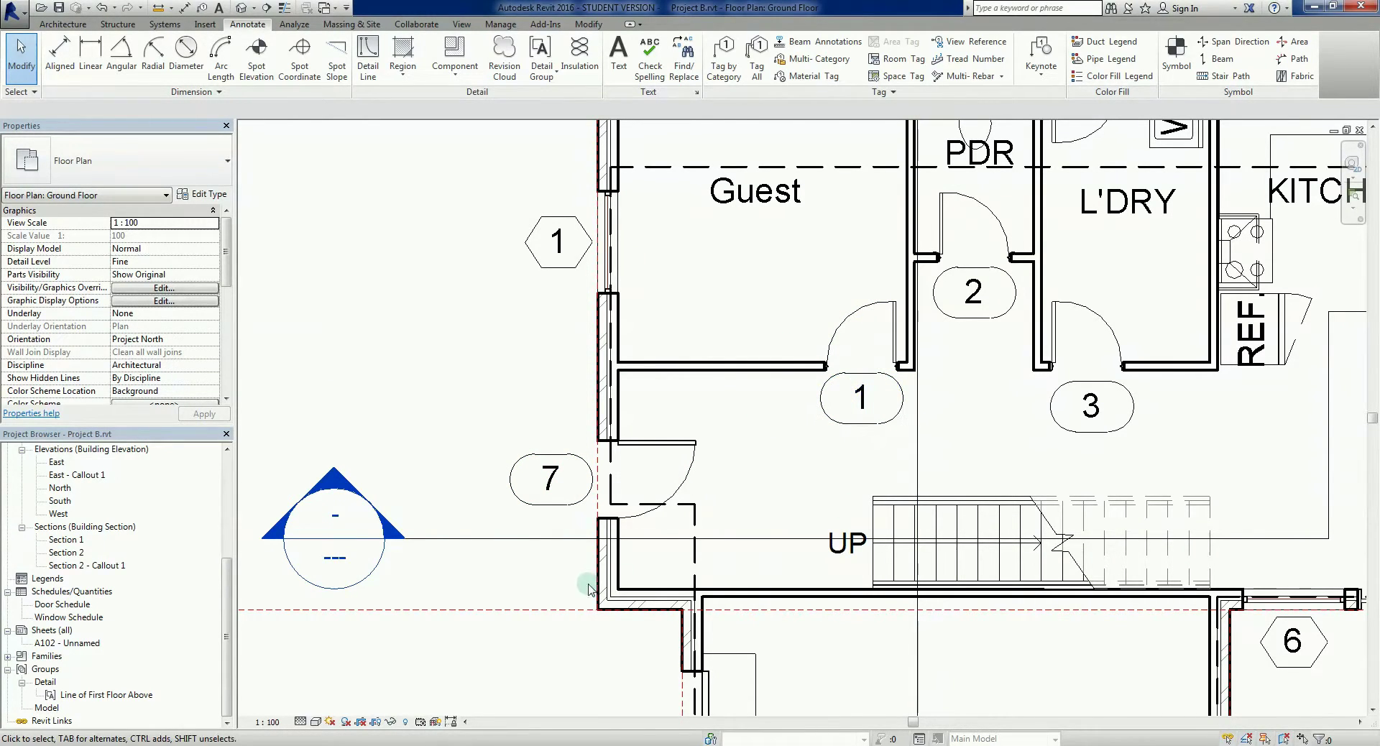
{"action": "left_click", "coordinate": [549, 507]}
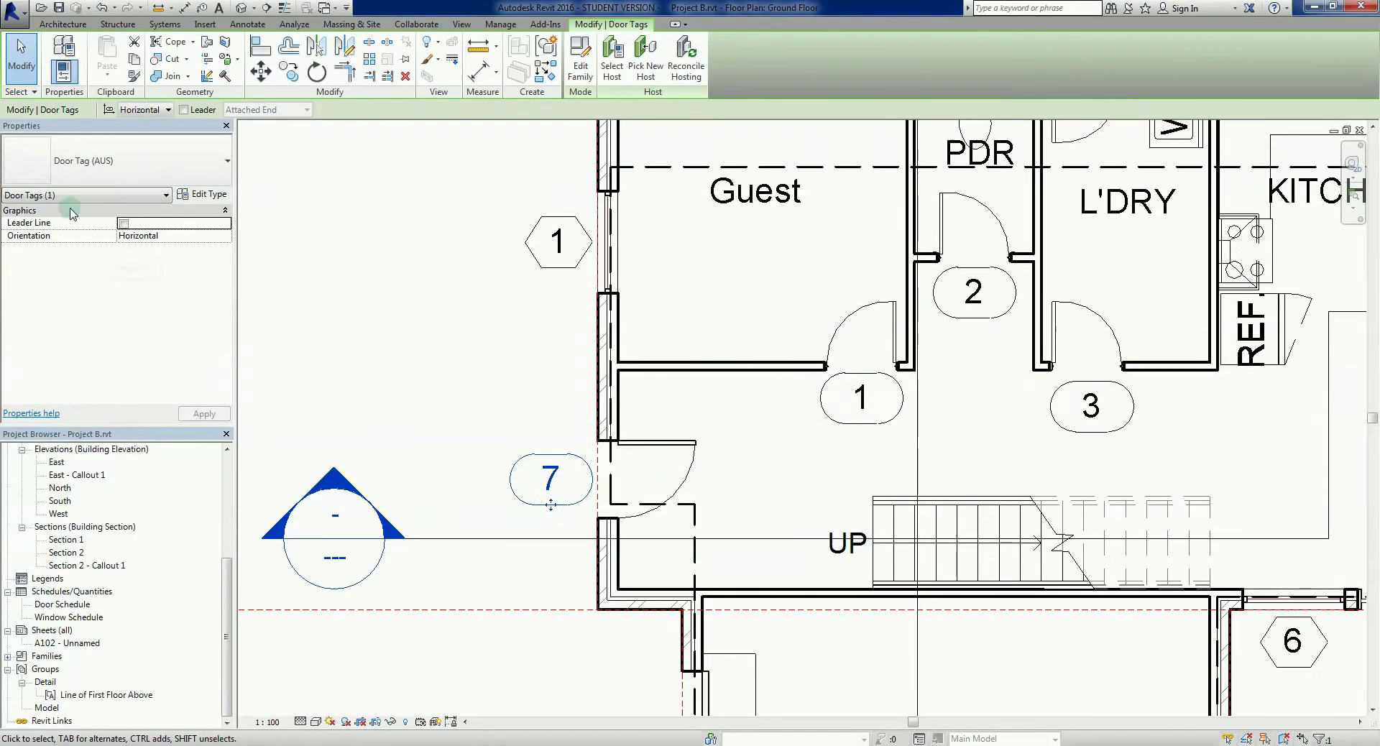
{"action": "left_click", "coordinate": [550, 480]}
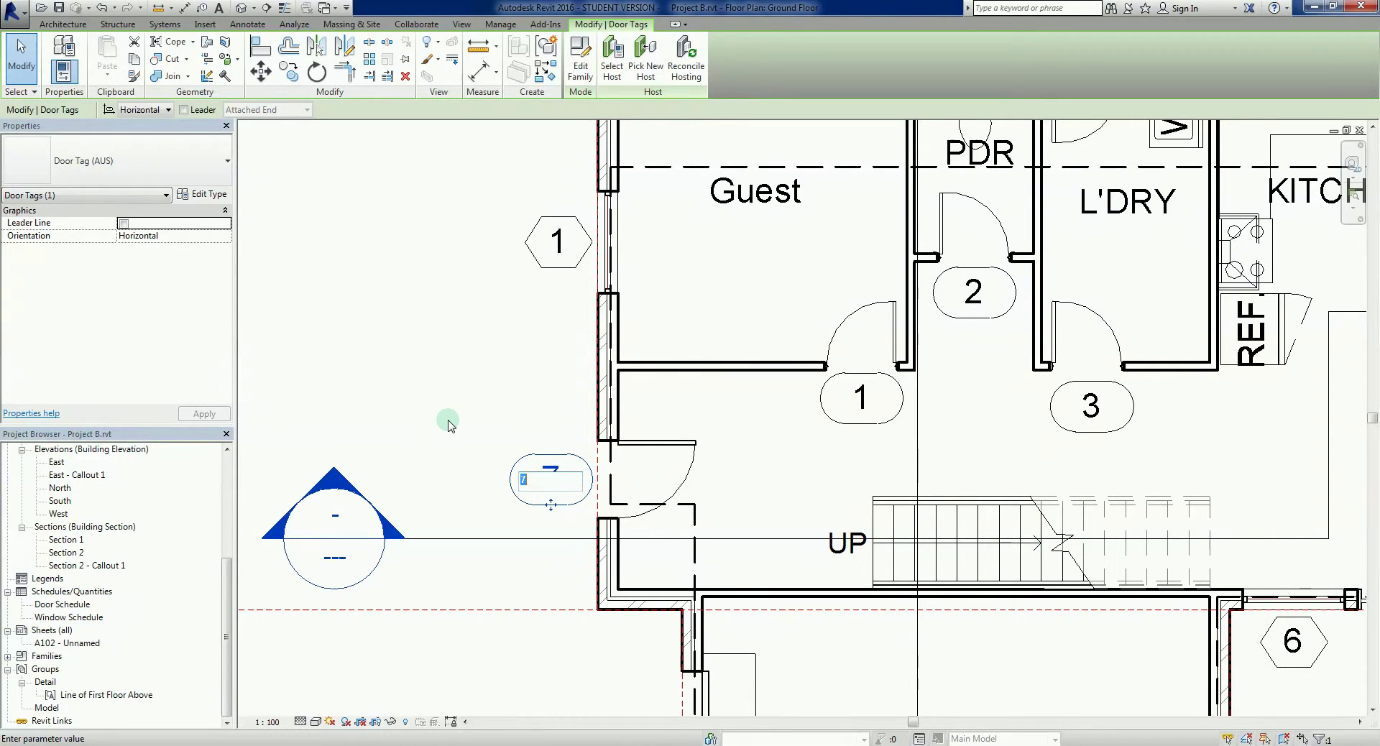
{"action": "key", "text": "Return"}
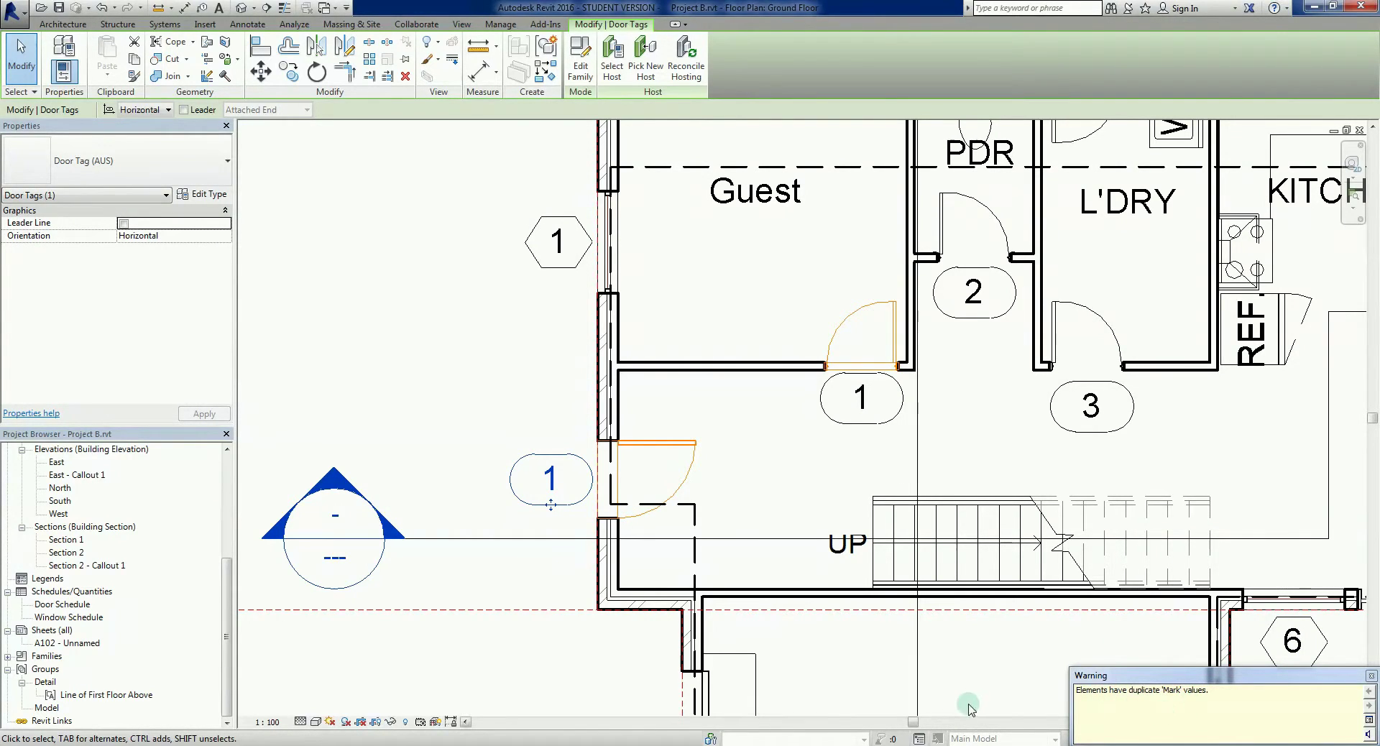
{"action": "left_click", "coordinate": [988, 687]}
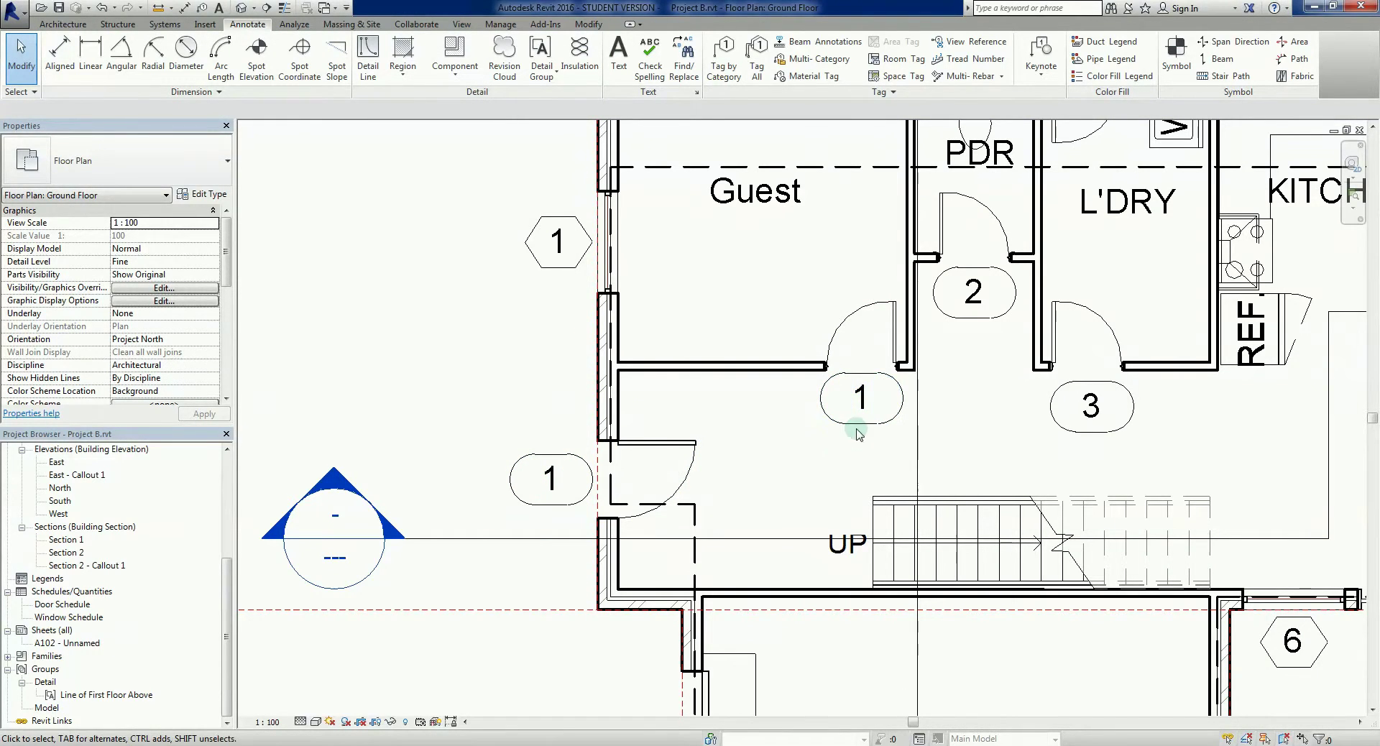
- Change the Guest room door's tag number from 1 to 2
{"action": "scroll", "coordinate": [719, 513], "scroll_direction": "down", "scroll_amount": 2}
{"action": "scroll", "coordinate": [696, 467], "scroll_direction": "up", "scroll_amount": 2}
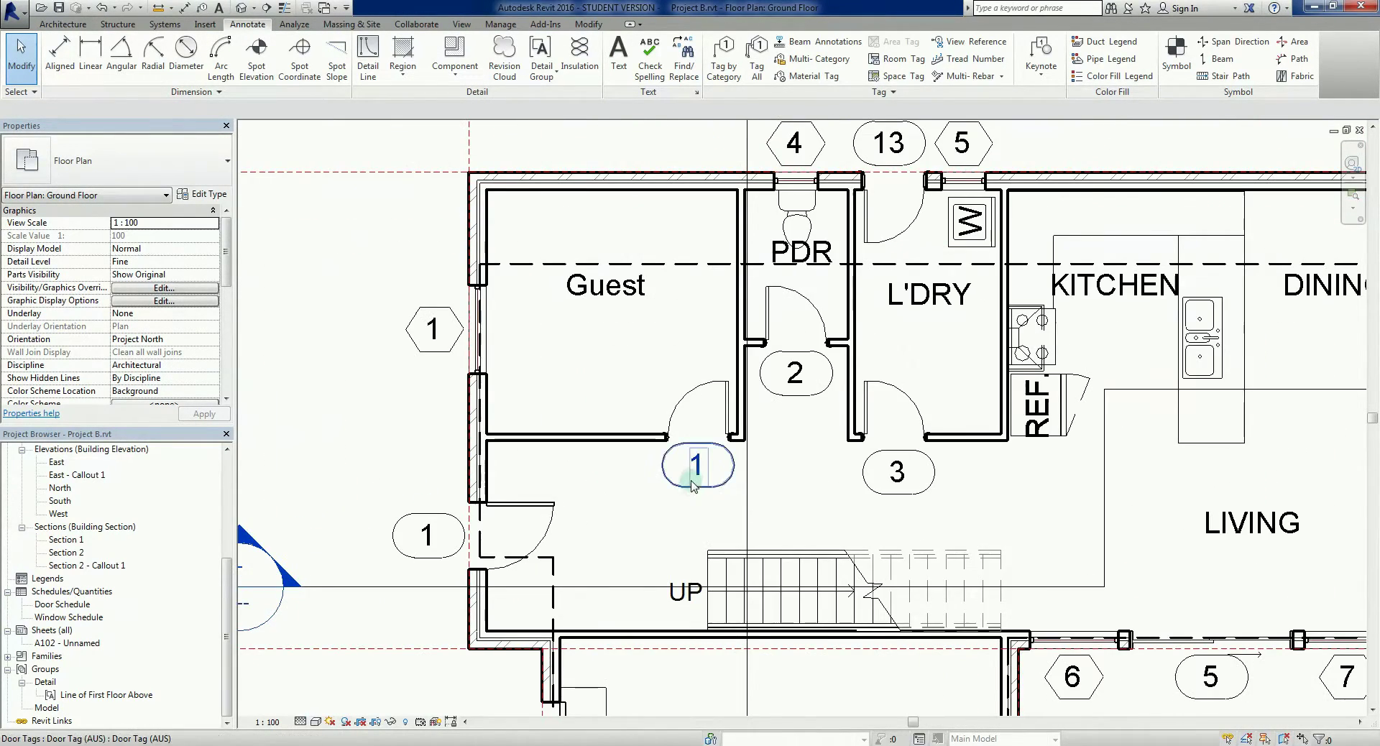
{"action": "left_click", "coordinate": [696, 467]}
{"action": "left_click", "coordinate": [696, 466]}
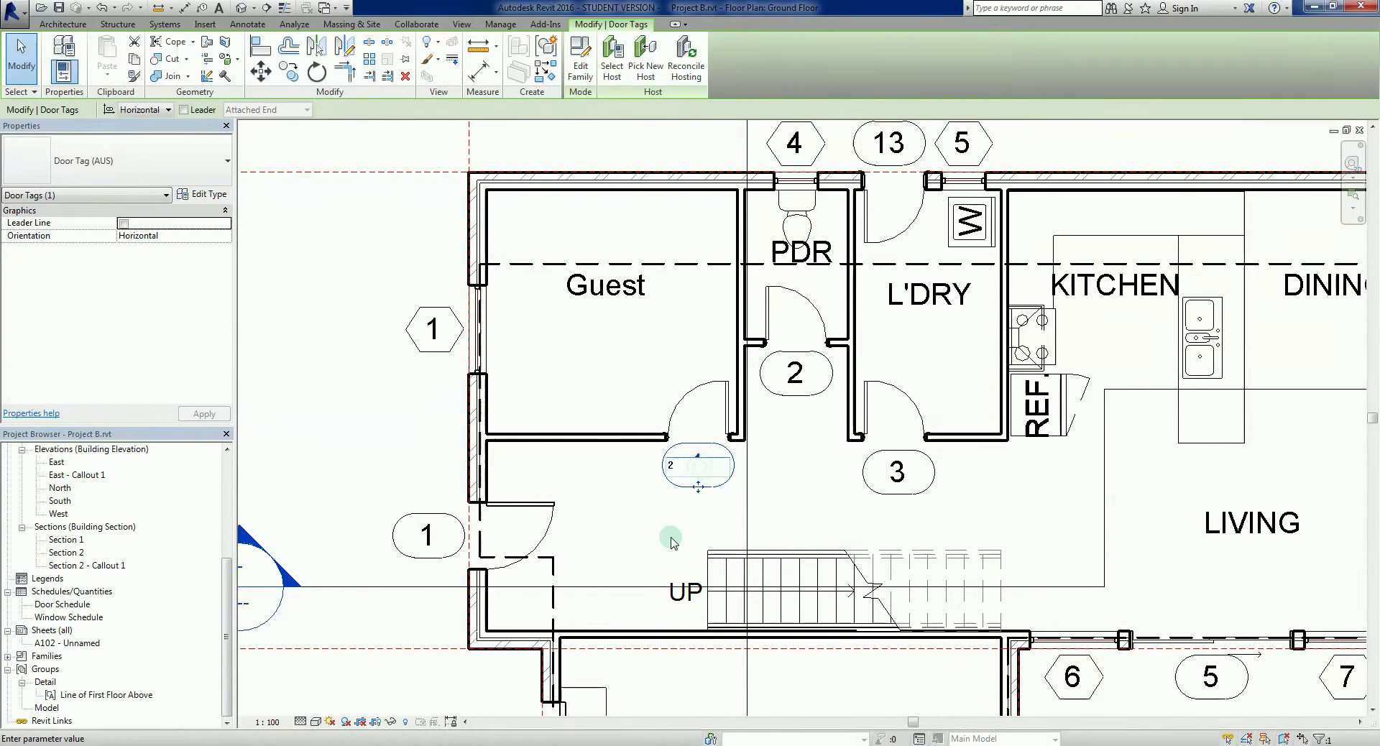
{"action": "type", "text": "2"}
{"action": "key", "text": "Return"}
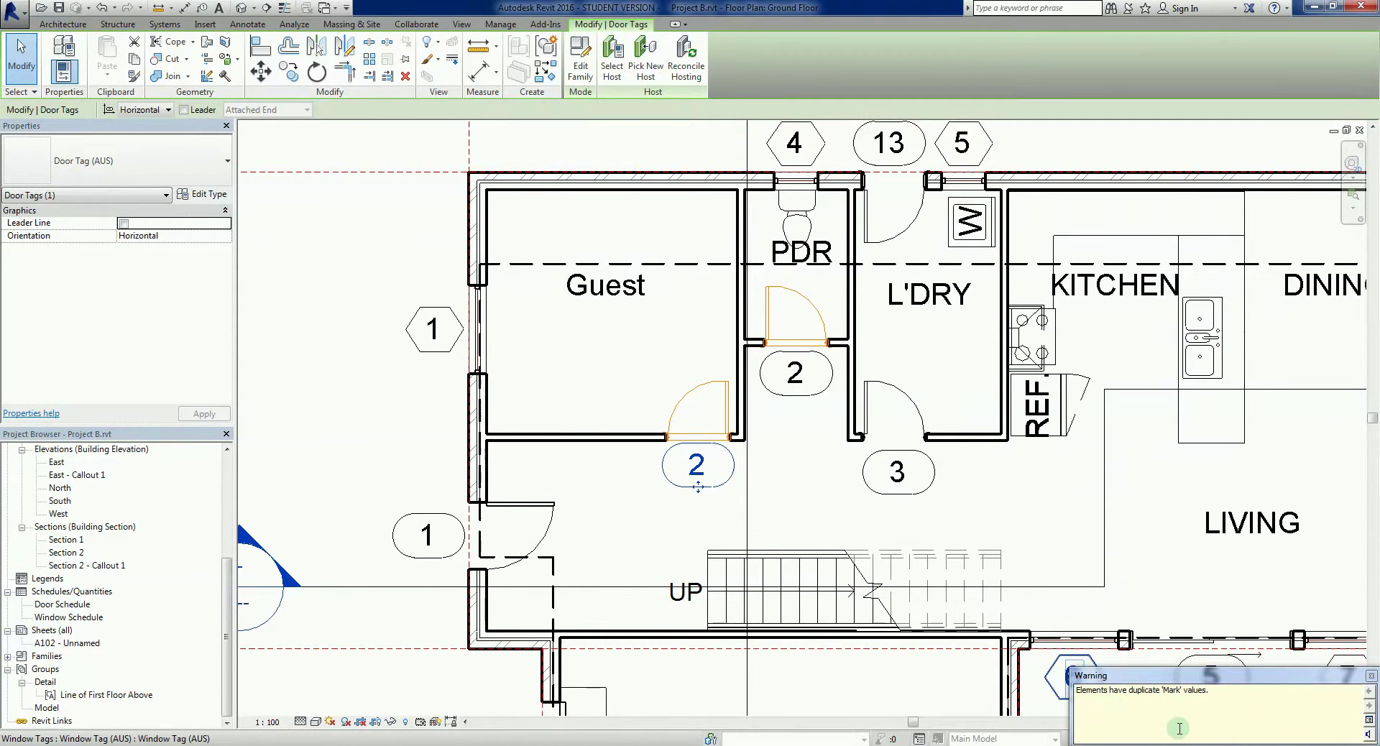
- Dismiss the duplicate warning and move door tag 6 left, clear of the lower room's wall
{"action": "left_click", "coordinate": [629, 516]}
{"action": "scroll", "coordinate": [673, 537], "scroll_direction": "down", "scroll_amount": 2}
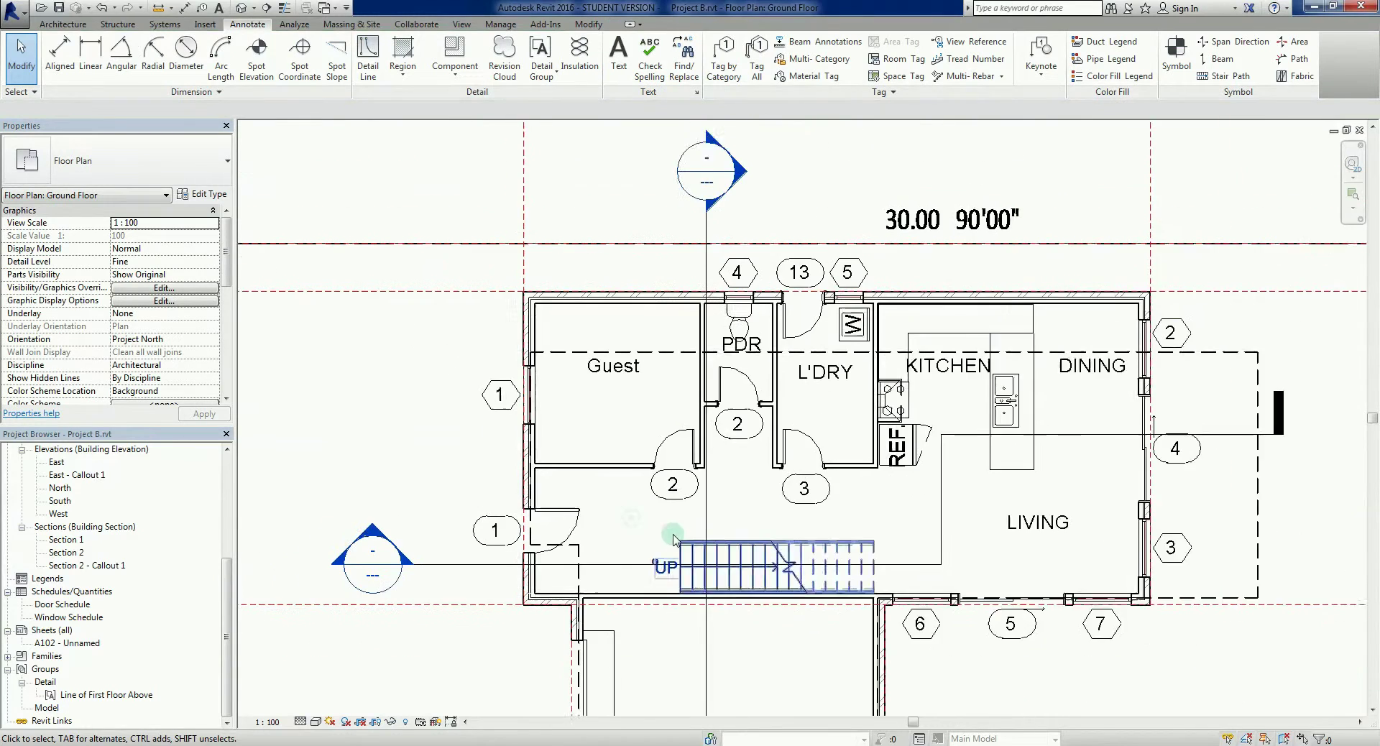
{"action": "scroll", "coordinate": [674, 537], "scroll_direction": "down", "scroll_amount": 1}
{"action": "middle_click_drag", "start_coordinate": [824, 596], "coordinate": [817, 654]}
{"action": "scroll", "coordinate": [814, 665], "scroll_direction": "up", "scroll_amount": 2}
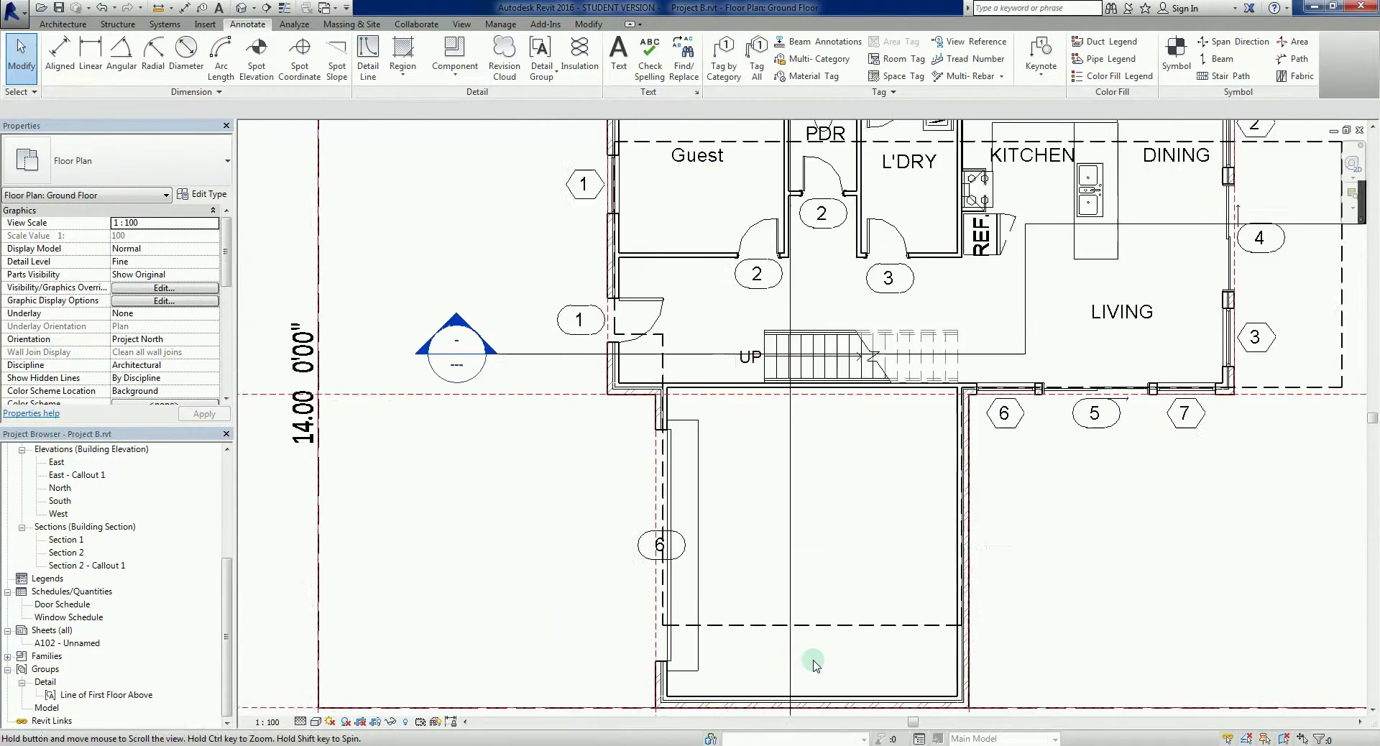
{"action": "scroll", "coordinate": [730, 545], "scroll_direction": "up", "scroll_amount": 2}
{"action": "left_click", "coordinate": [634, 437]}
{"action": "scroll", "coordinate": [650, 442], "scroll_direction": "up", "scroll_amount": 2}
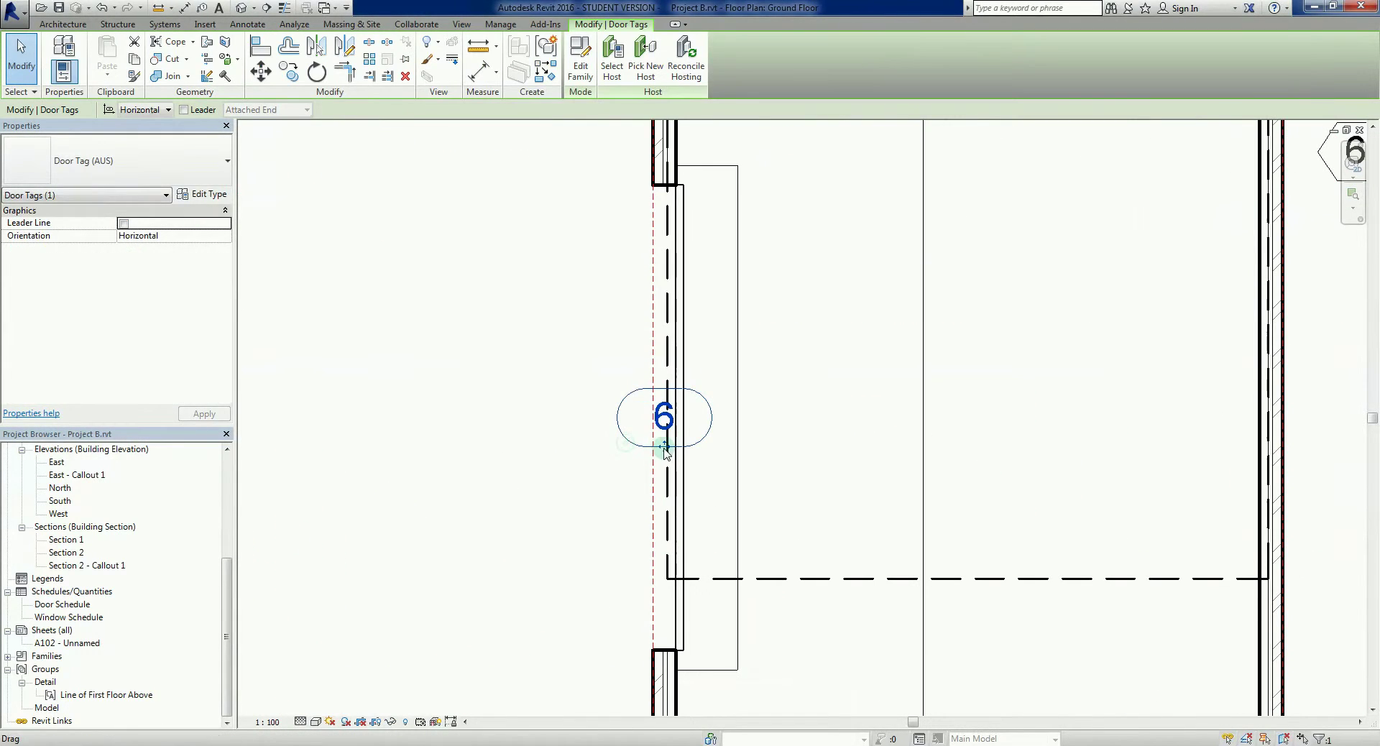
{"action": "left_click_drag", "start_coordinate": [665, 450], "coordinate": [585, 453]}
{"action": "left_click", "coordinate": [517, 570]}
- Zoom back out and re-centre the Ground Floor plan
{"action": "scroll", "coordinate": [518, 570], "scroll_direction": "down", "scroll_amount": 3}
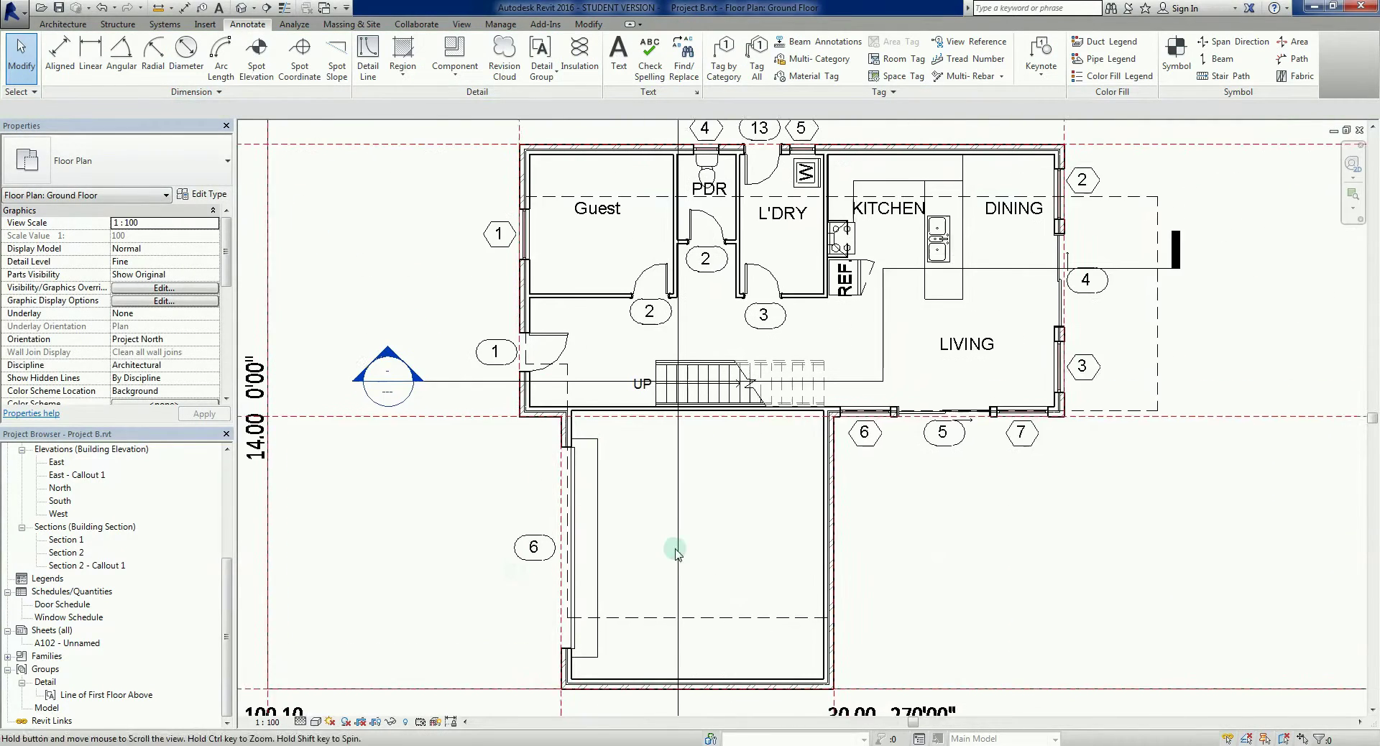
{"action": "scroll", "coordinate": [676, 551], "scroll_direction": "down", "scroll_amount": 2}
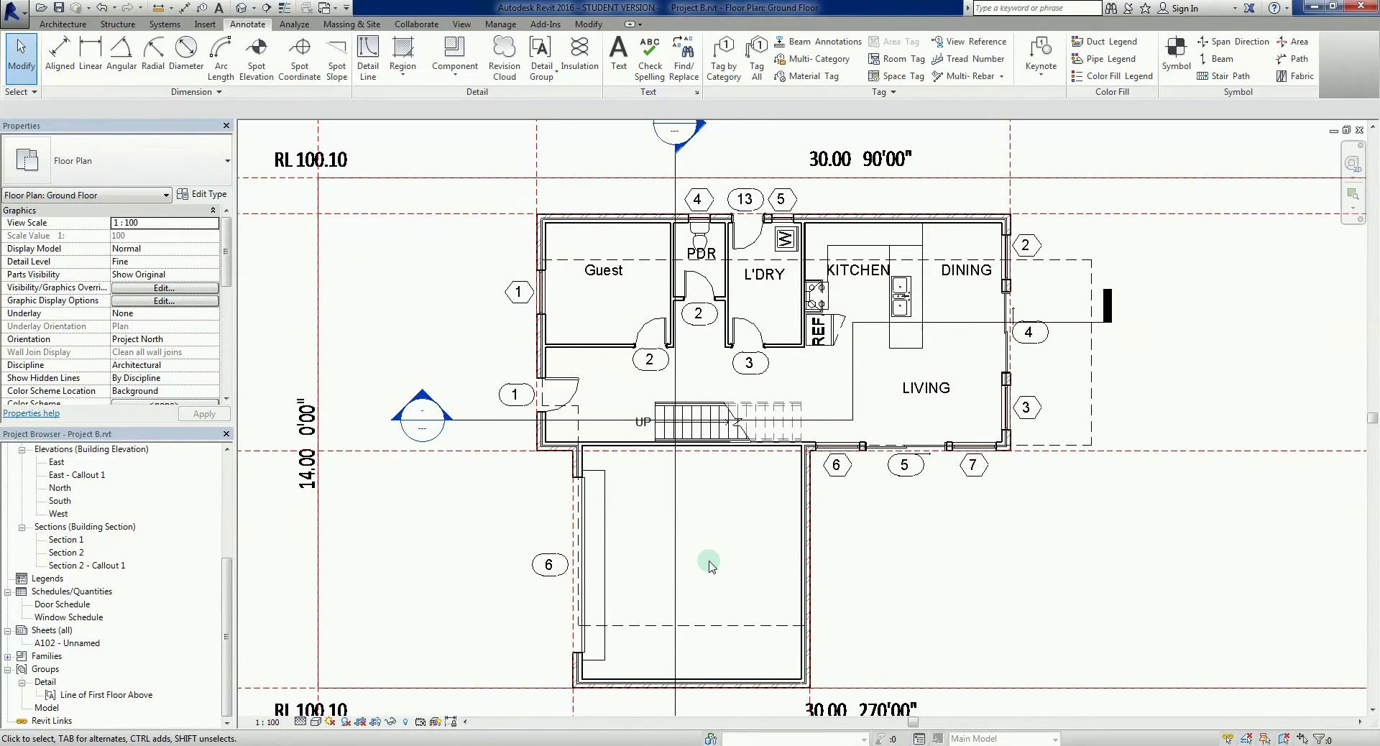
{"action": "middle_click_drag", "start_coordinate": [700, 564], "coordinate": [729, 621]}
{"action": "scroll", "coordinate": [721, 584], "scroll_direction": "up", "scroll_amount": 2}
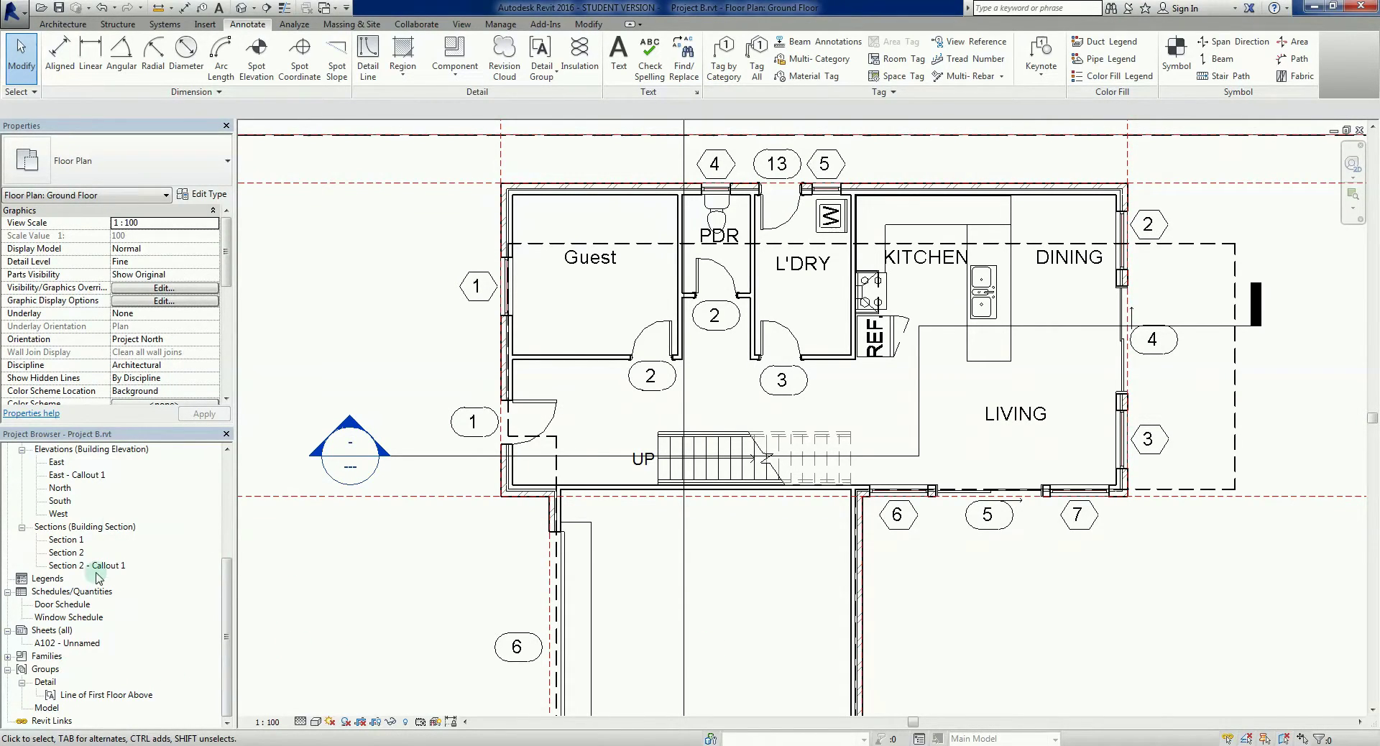
{"action": "left_click_drag", "start_coordinate": [226, 572], "coordinate": [230, 474]}
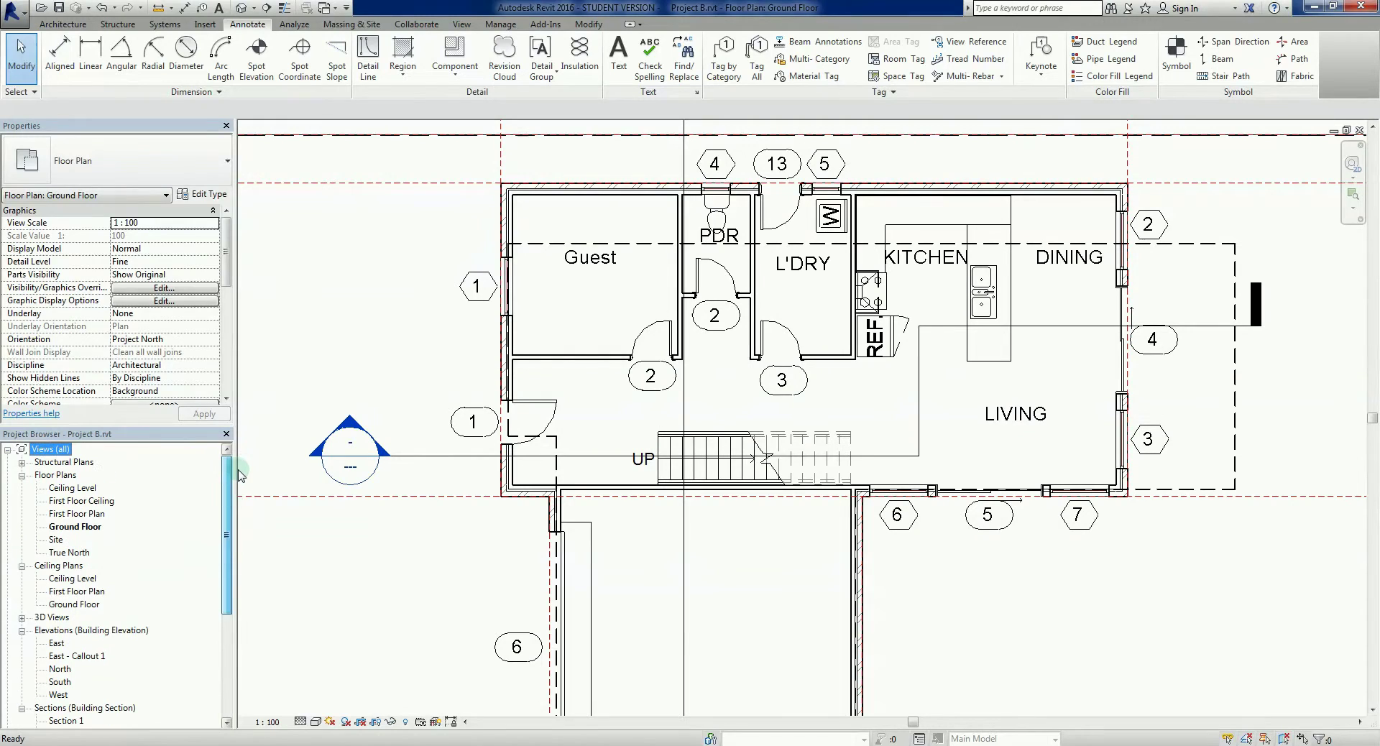
- Open the First Floor Plan view
{"action": "double_click", "coordinate": [79, 514]}
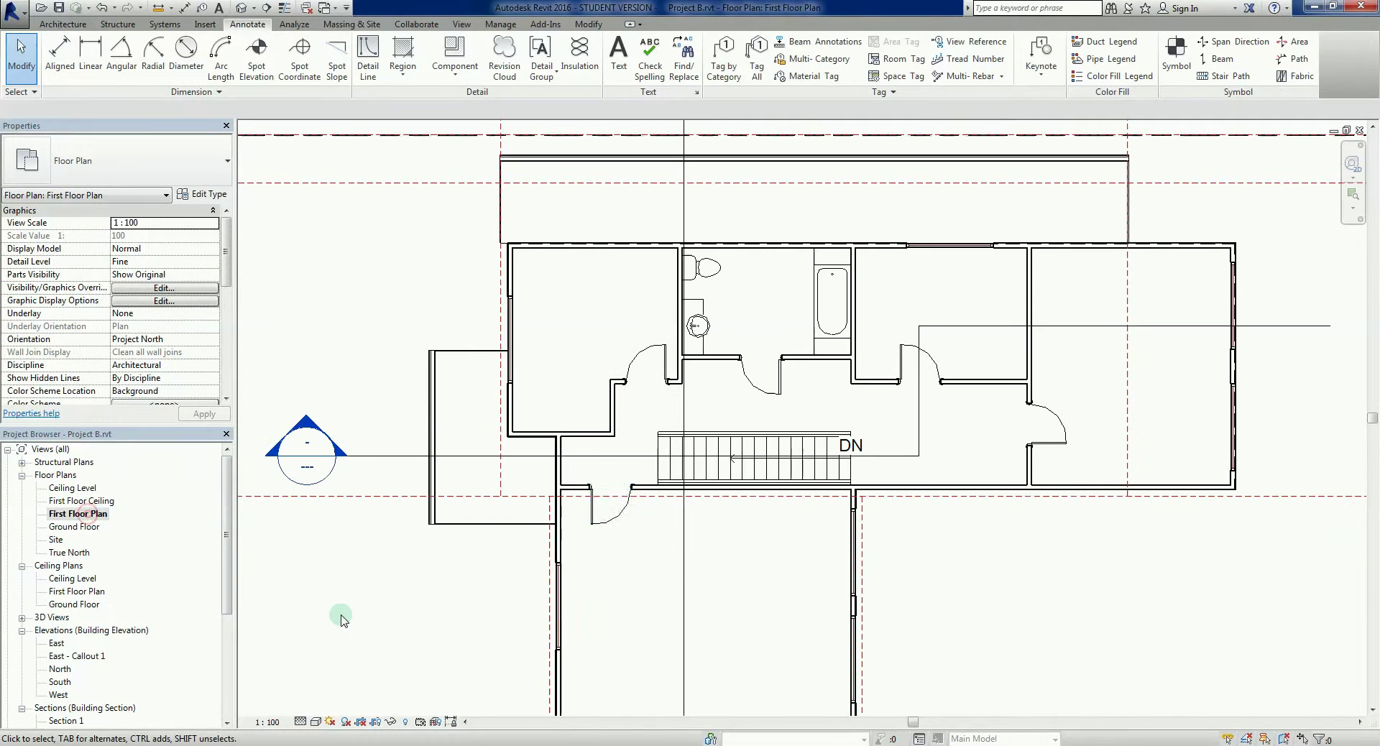
{"action": "scroll", "coordinate": [748, 529], "scroll_direction": "up", "scroll_amount": 2}
{"action": "scroll", "coordinate": [743, 481], "scroll_direction": "up", "scroll_amount": 2}
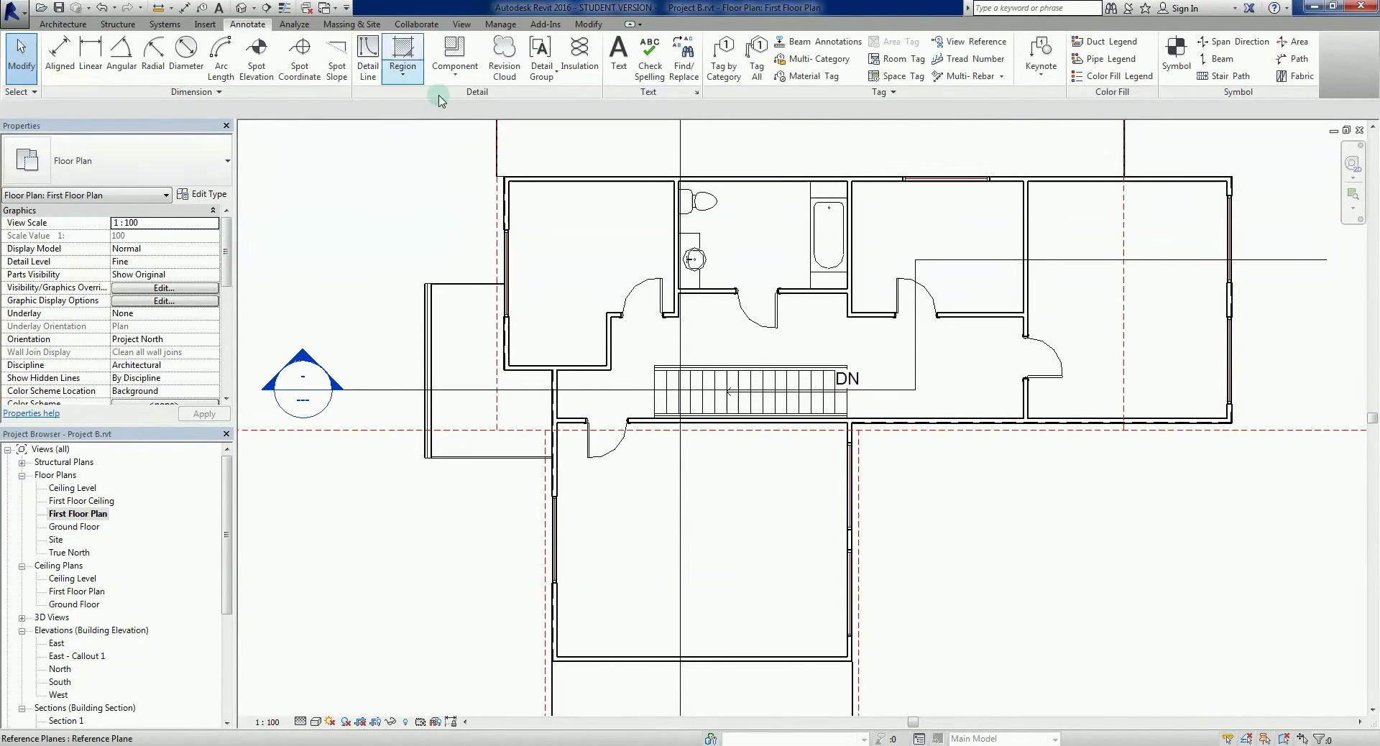
- Use Tag All with Window Tags to add window tags 8–14 and door tags 8–12
{"action": "left_click", "coordinate": [756, 65]}
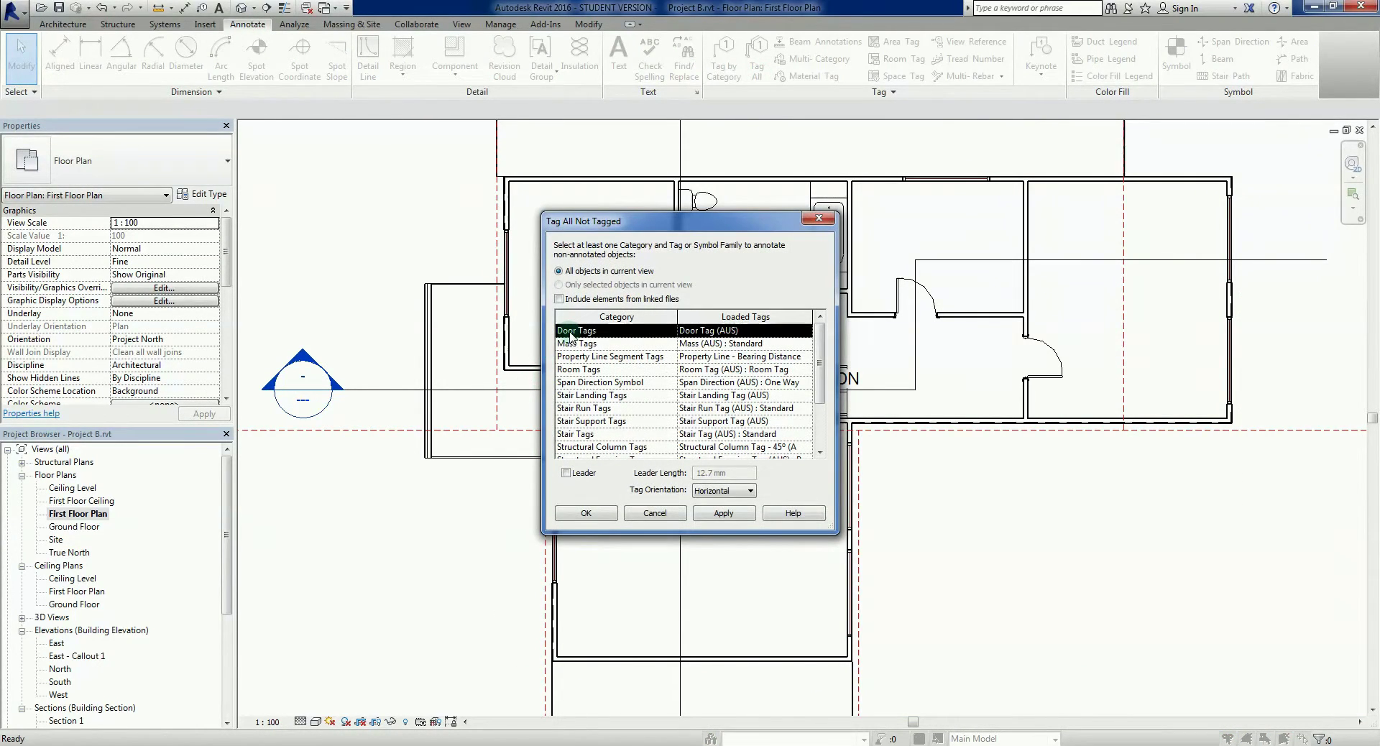
{"action": "scroll", "coordinate": [820, 359], "scroll_direction": "down", "scroll_amount": 2}
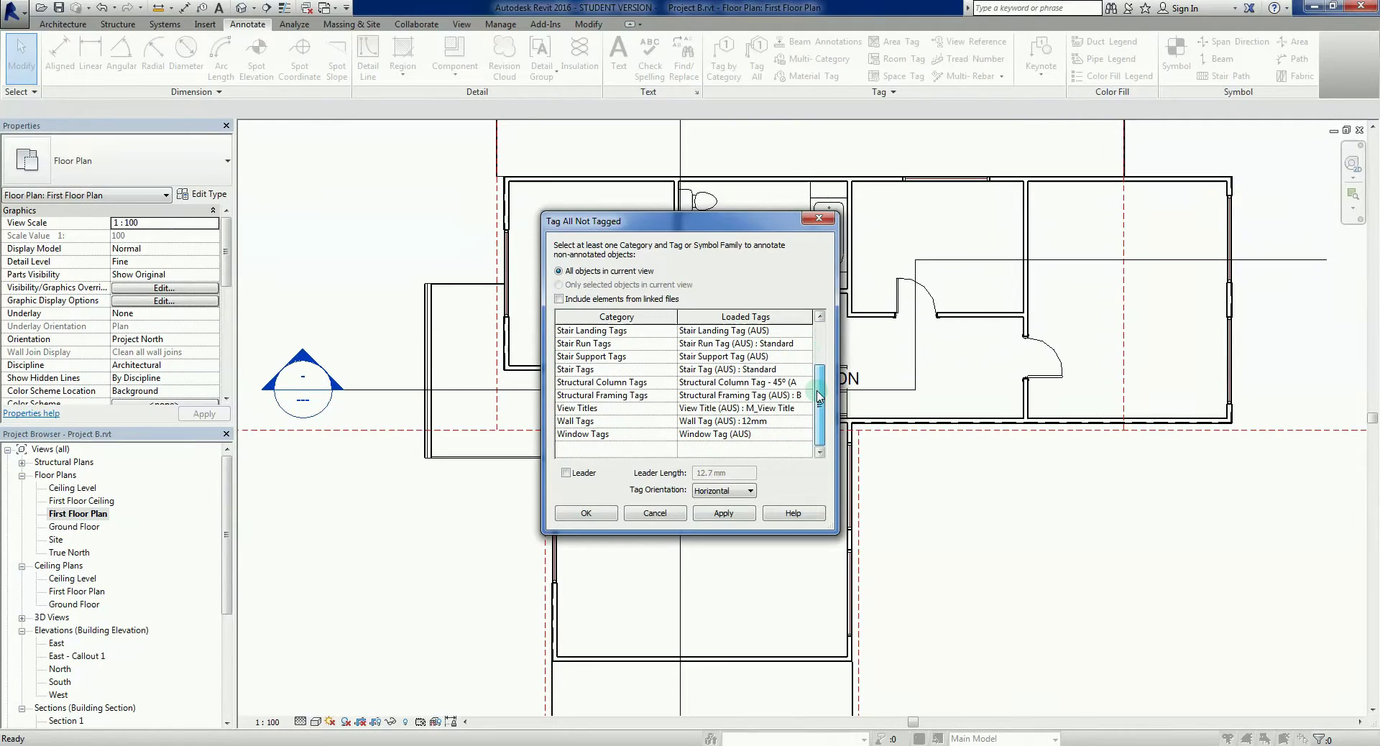
{"action": "left_click", "coordinate": [569, 435]}
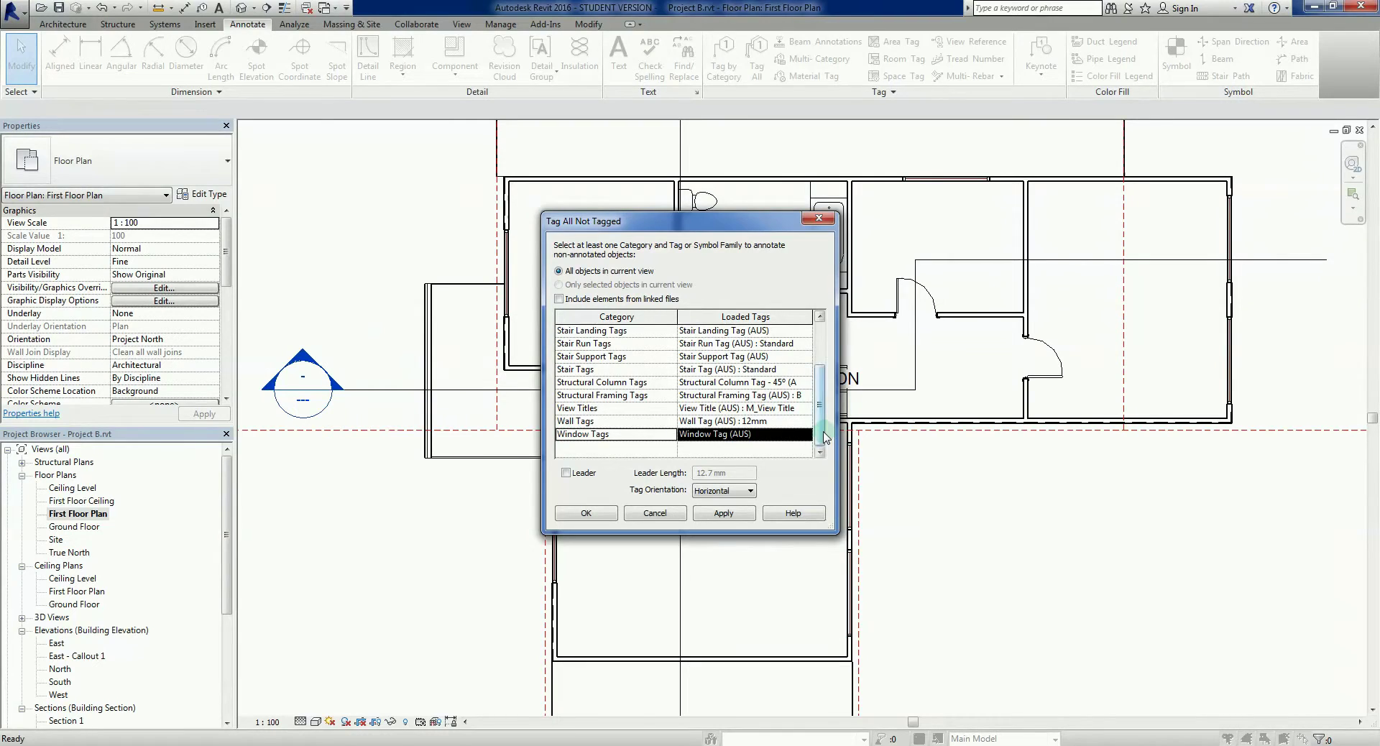
{"action": "mouse_move", "coordinate": [827, 437]}
{"action": "left_mouse_down"}
{"action": "mouse_move", "coordinate": [827, 363]}
{"action": "mouse_move", "coordinate": [816, 449]}
{"action": "left_mouse_up"}
{"action": "left_click", "coordinate": [723, 513]}
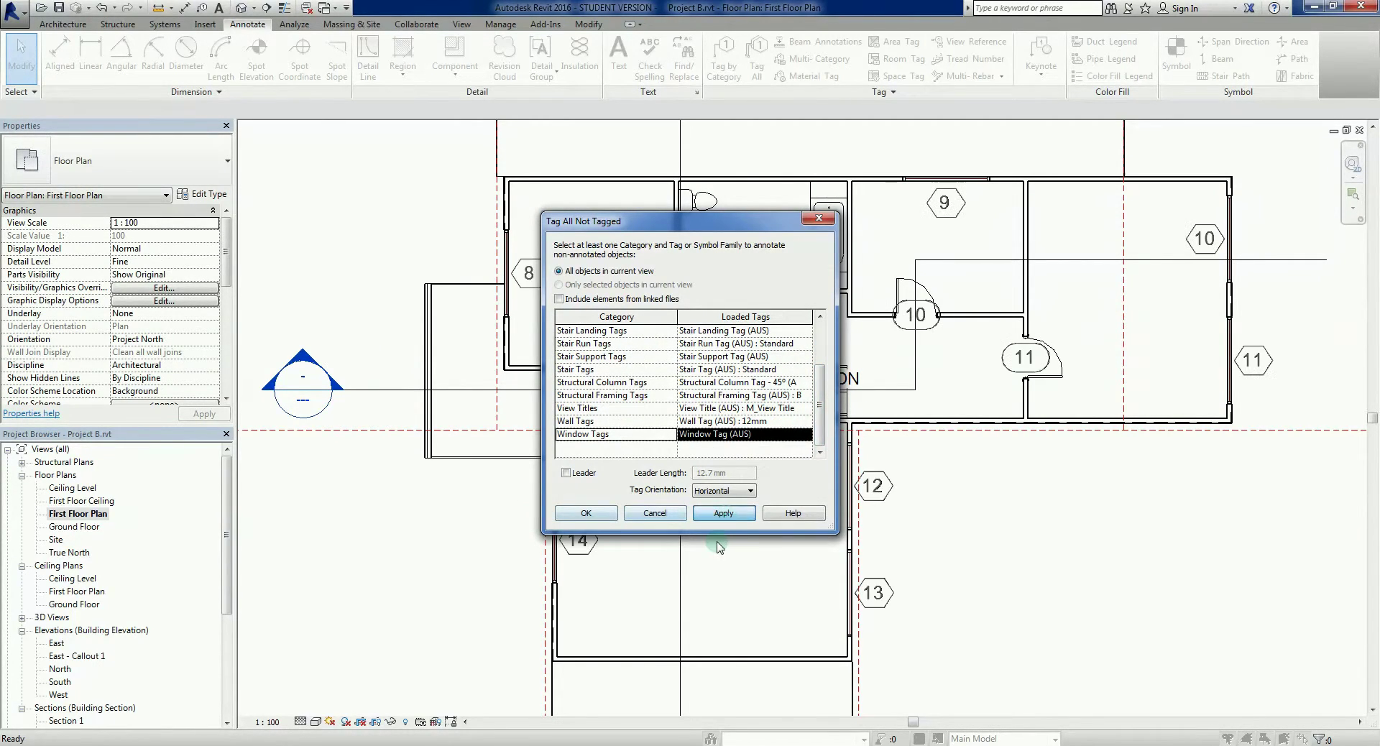
{"action": "left_click", "coordinate": [607, 515]}
{"action": "left_click", "coordinate": [433, 554]}
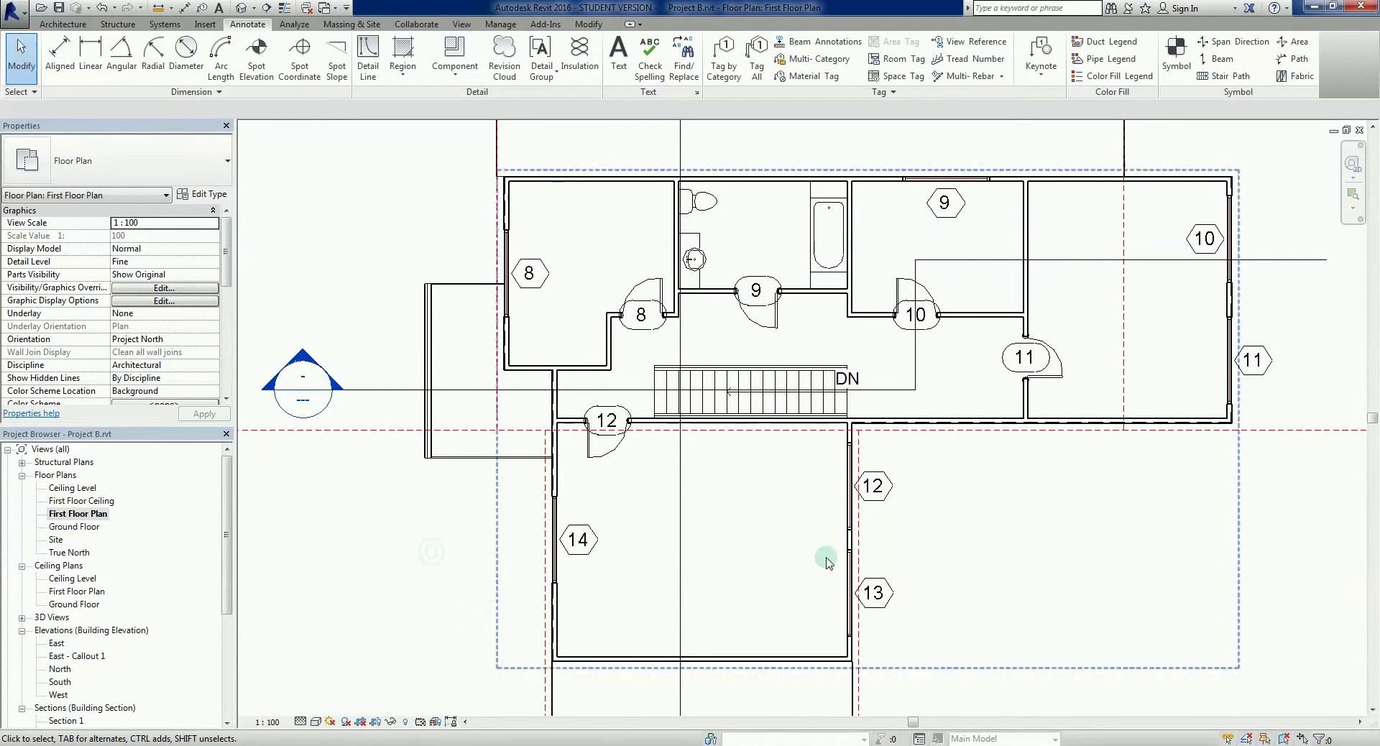
{"action": "mouse_move", "coordinate": [974, 493]}
{"action": "middle_mouse_down"}
{"action": "mouse_move", "coordinate": [913, 519]}
{"action": "mouse_move", "coordinate": [960, 486]}
{"action": "middle_mouse_up"}
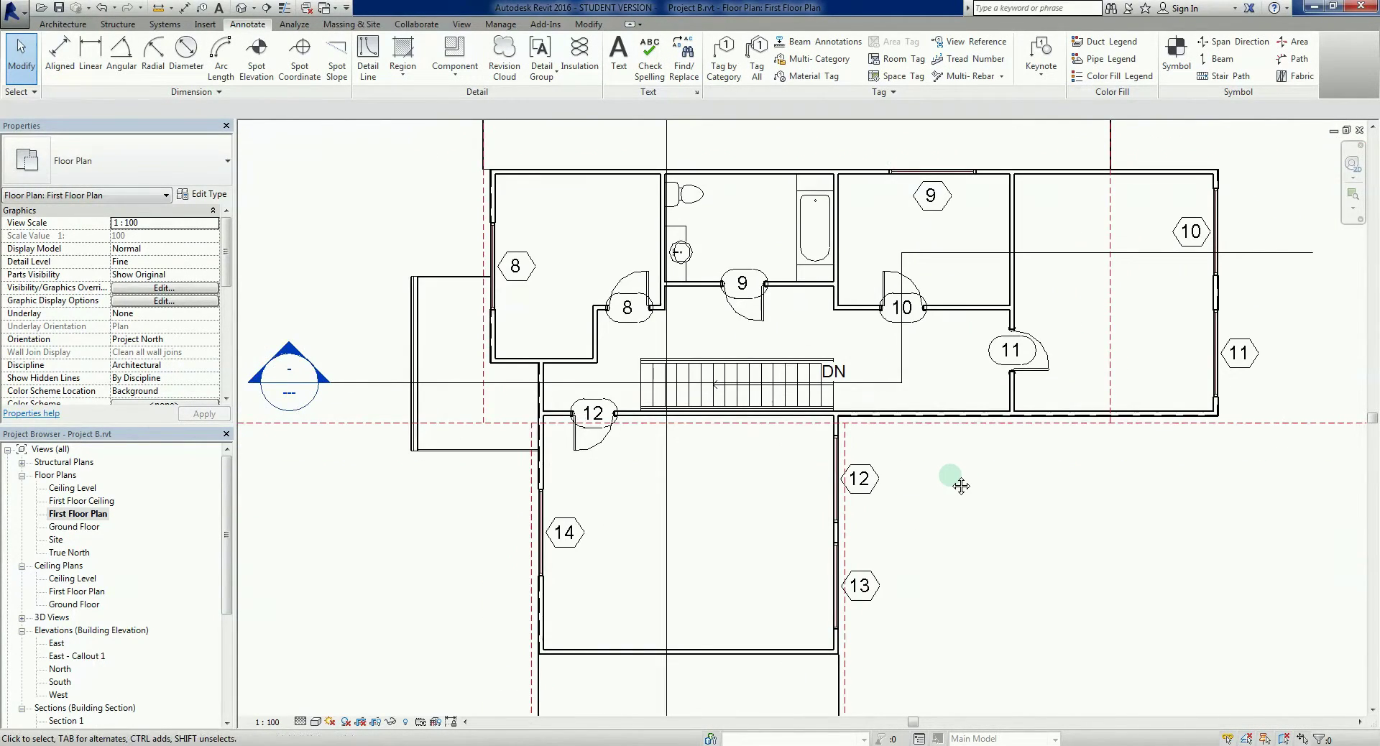
{"action": "scroll", "coordinate": [950, 480], "scroll_direction": "down", "scroll_amount": 3}
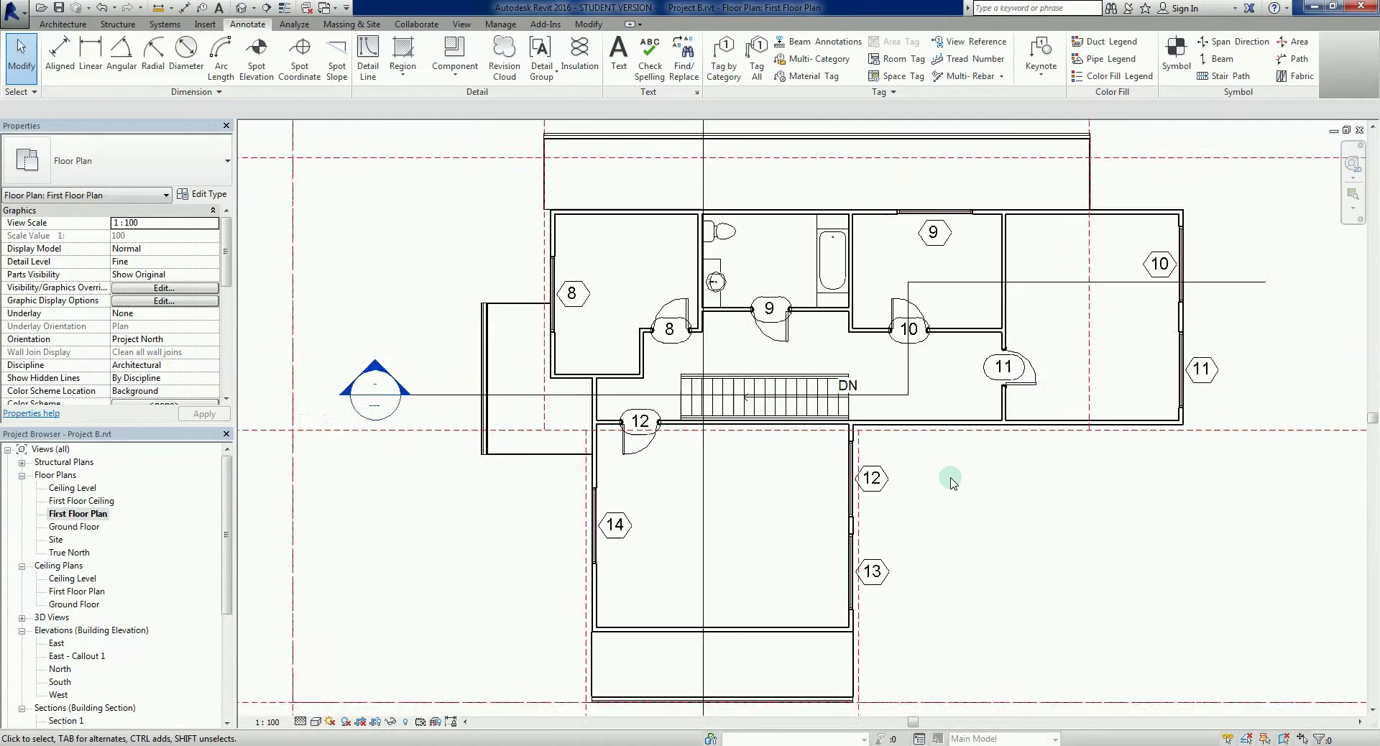
- Open the East elevation view and centre the drawing
{"action": "double_click", "coordinate": [56, 642]}
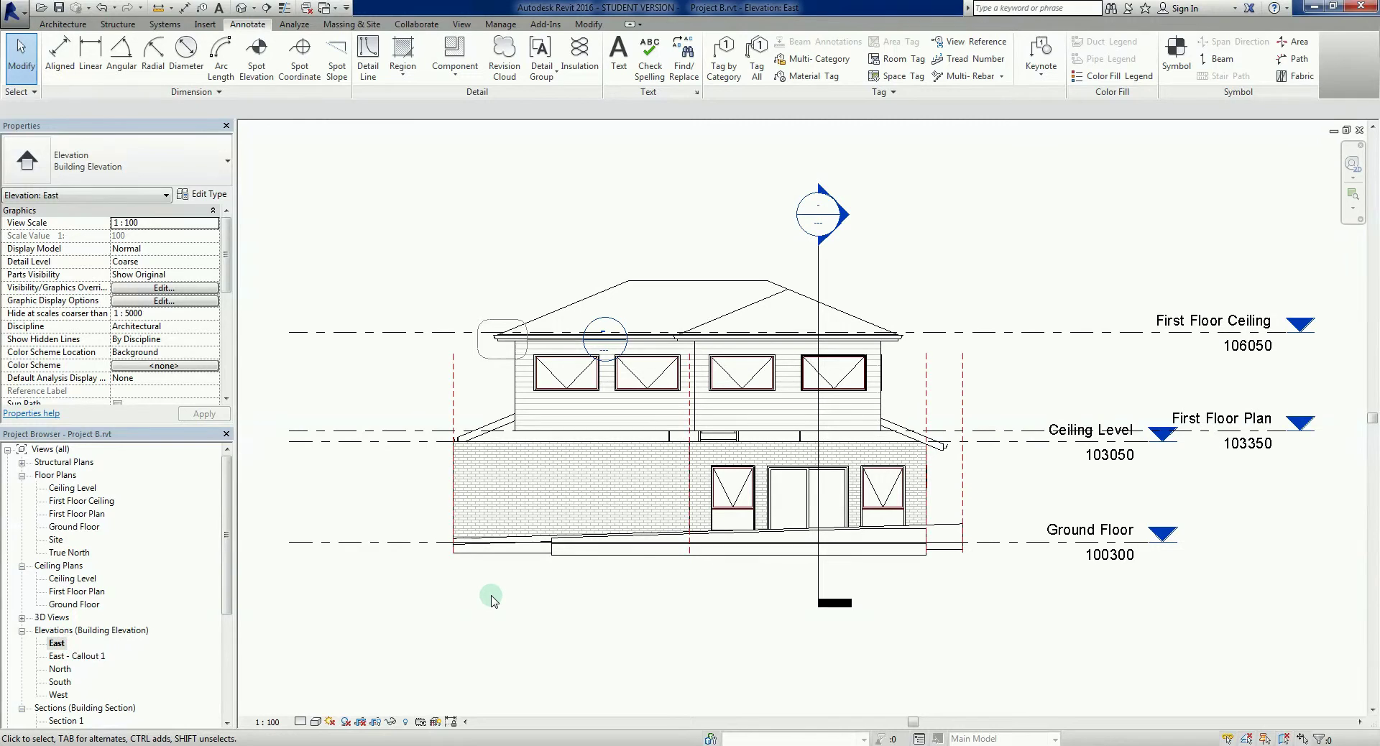
{"action": "scroll", "coordinate": [656, 564], "scroll_direction": "up", "scroll_amount": 5}
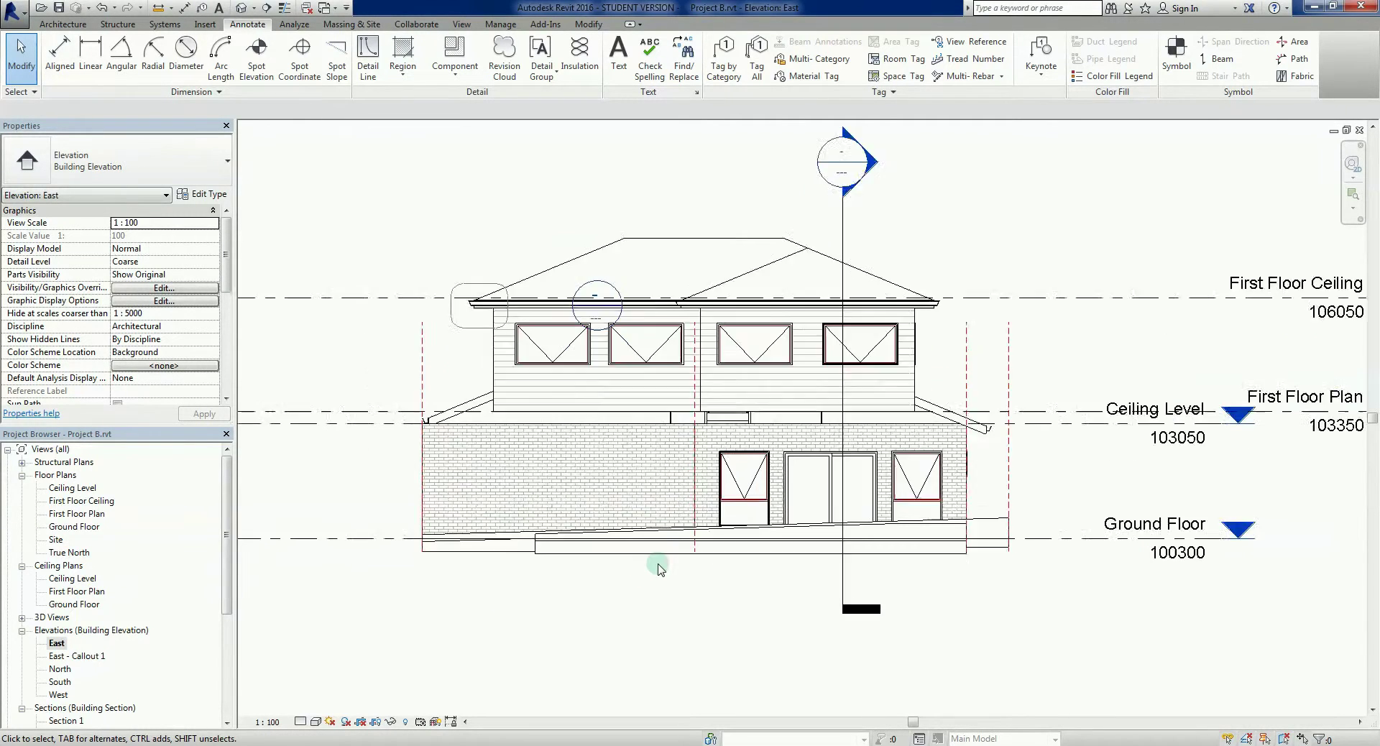
{"action": "middle_click_drag", "start_coordinate": [688, 609], "coordinate": [708, 629]}
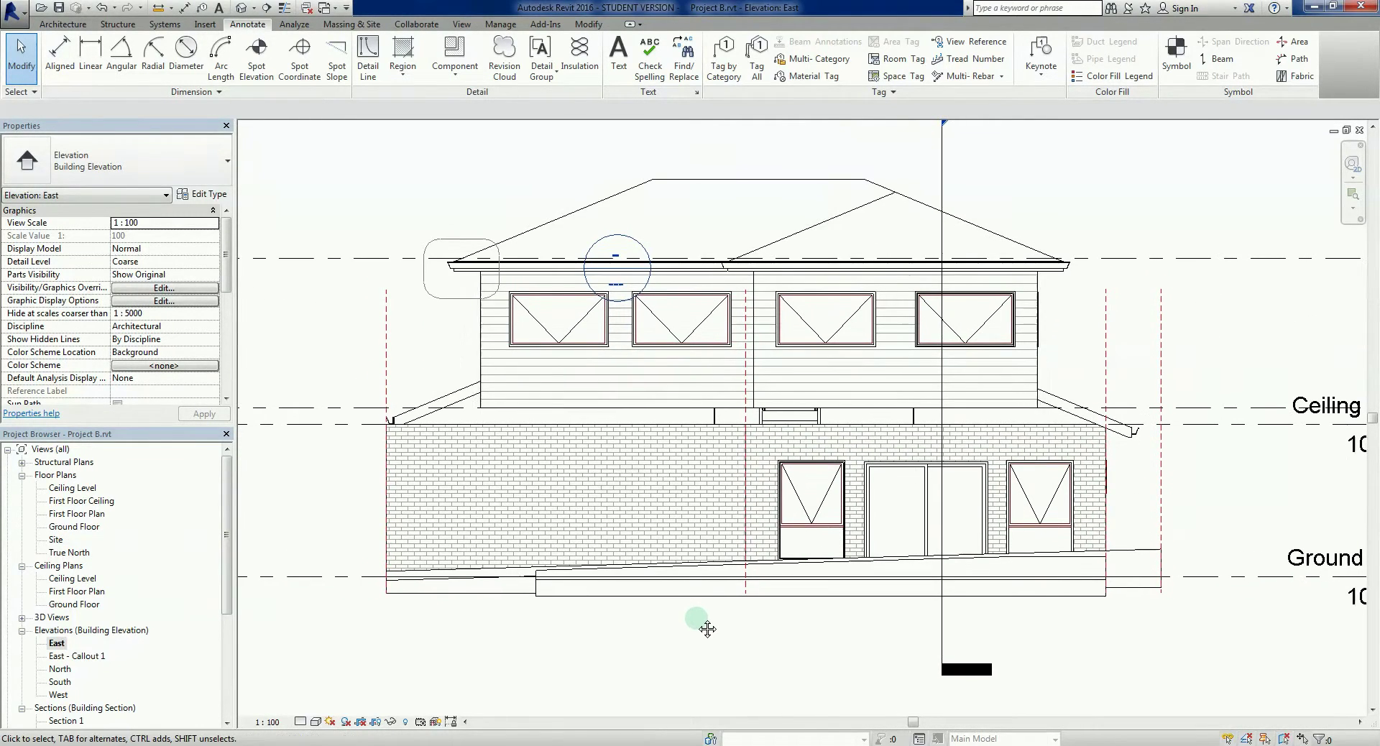
- Use Tag All with Window Tags to tag the elevation's untagged windows
{"action": "left_click", "coordinate": [757, 68]}
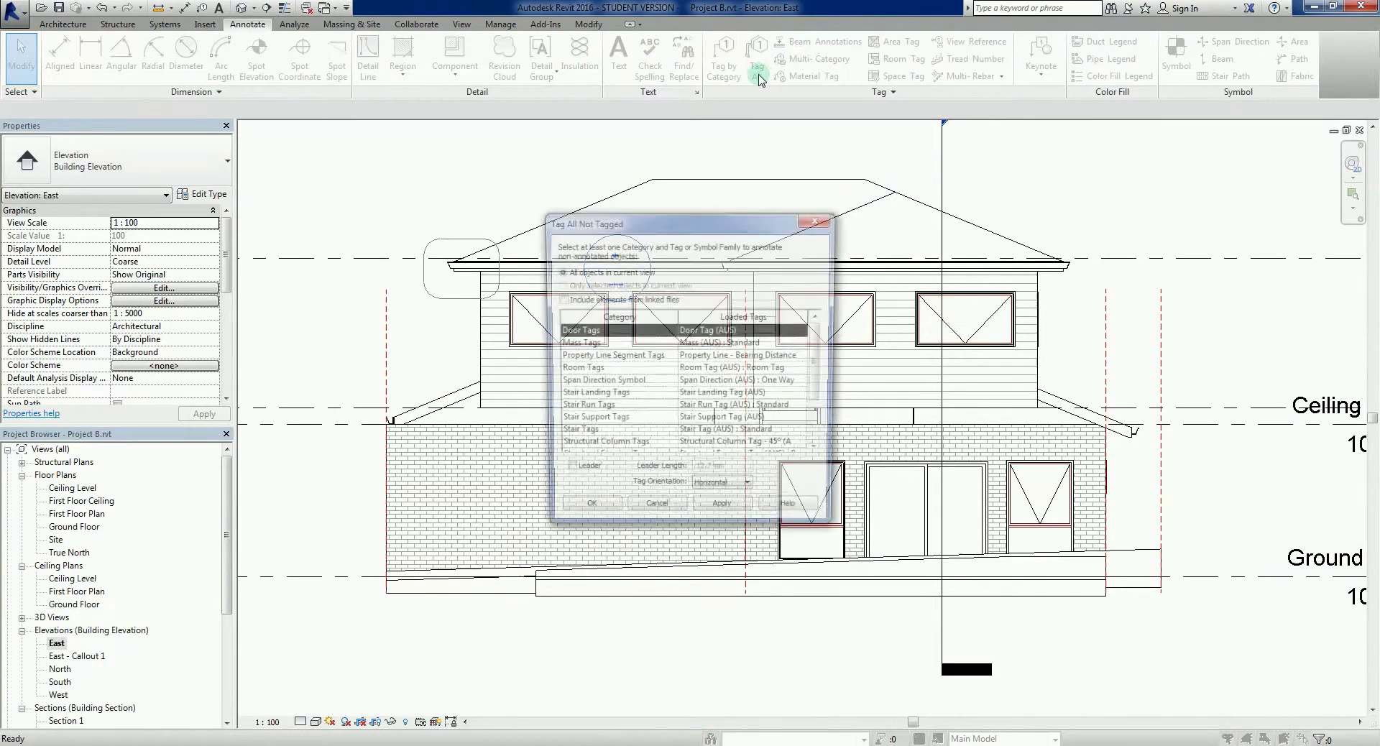
{"action": "scroll", "coordinate": [819, 363], "scroll_direction": "down", "scroll_amount": 3}
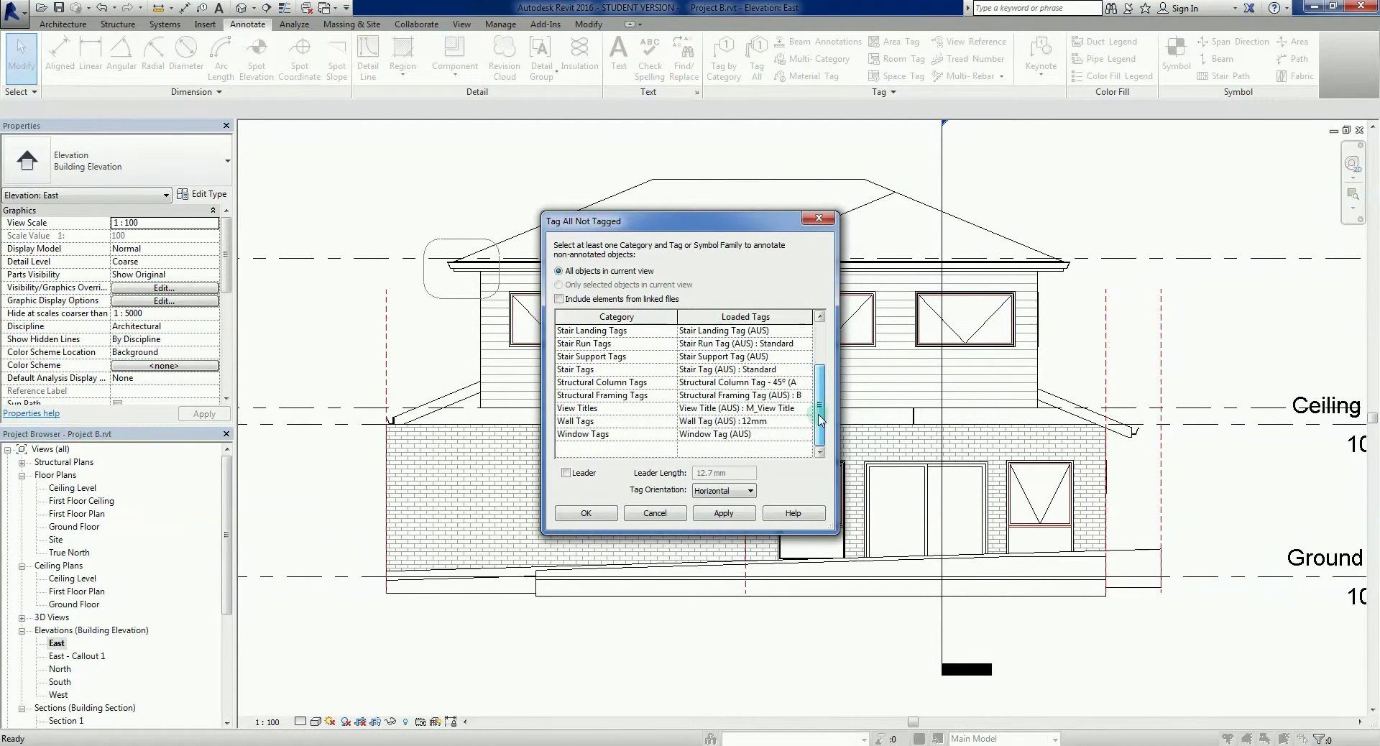
{"action": "scroll", "coordinate": [819, 363], "scroll_direction": "up", "scroll_amount": 3}
{"action": "scroll", "coordinate": [826, 367], "scroll_direction": "down", "scroll_amount": 3}
{"action": "left_click", "coordinate": [601, 435]}
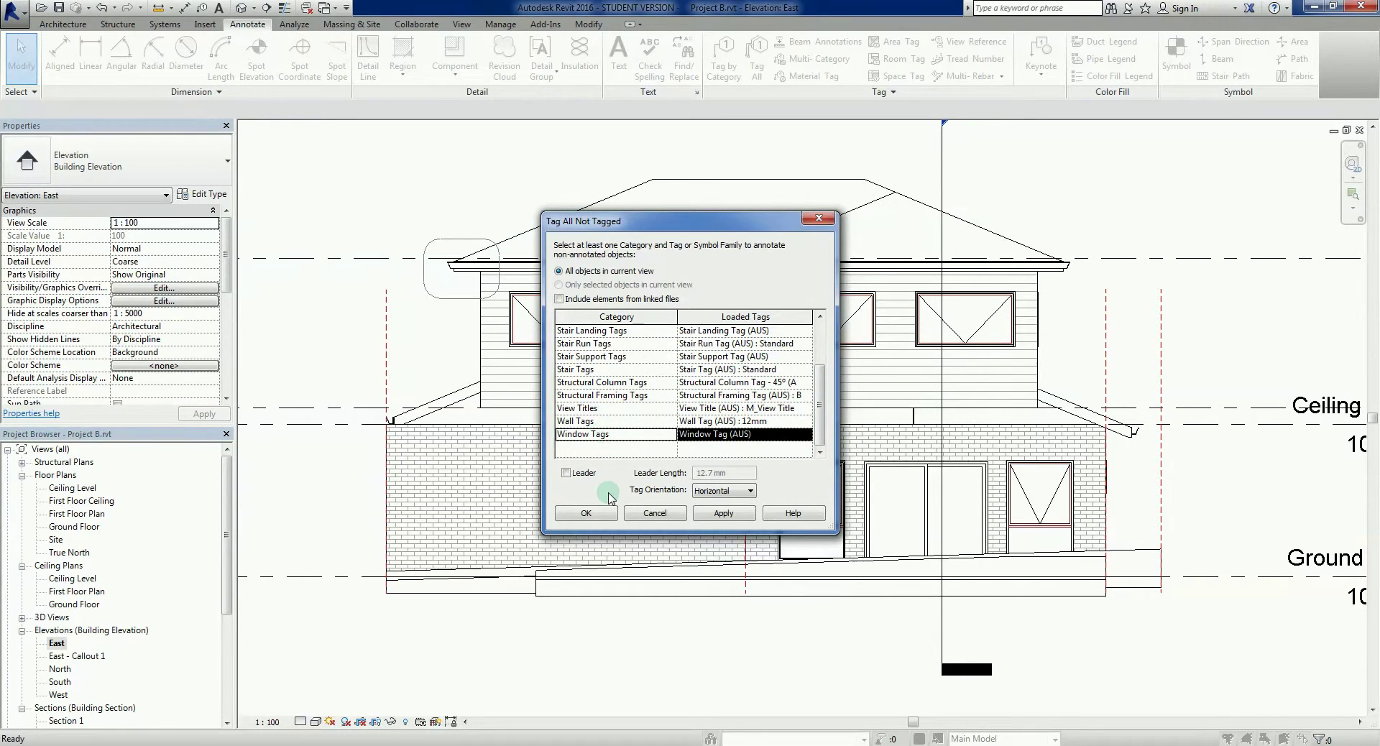
{"action": "left_click", "coordinate": [723, 513]}
{"action": "left_click", "coordinate": [608, 513]}
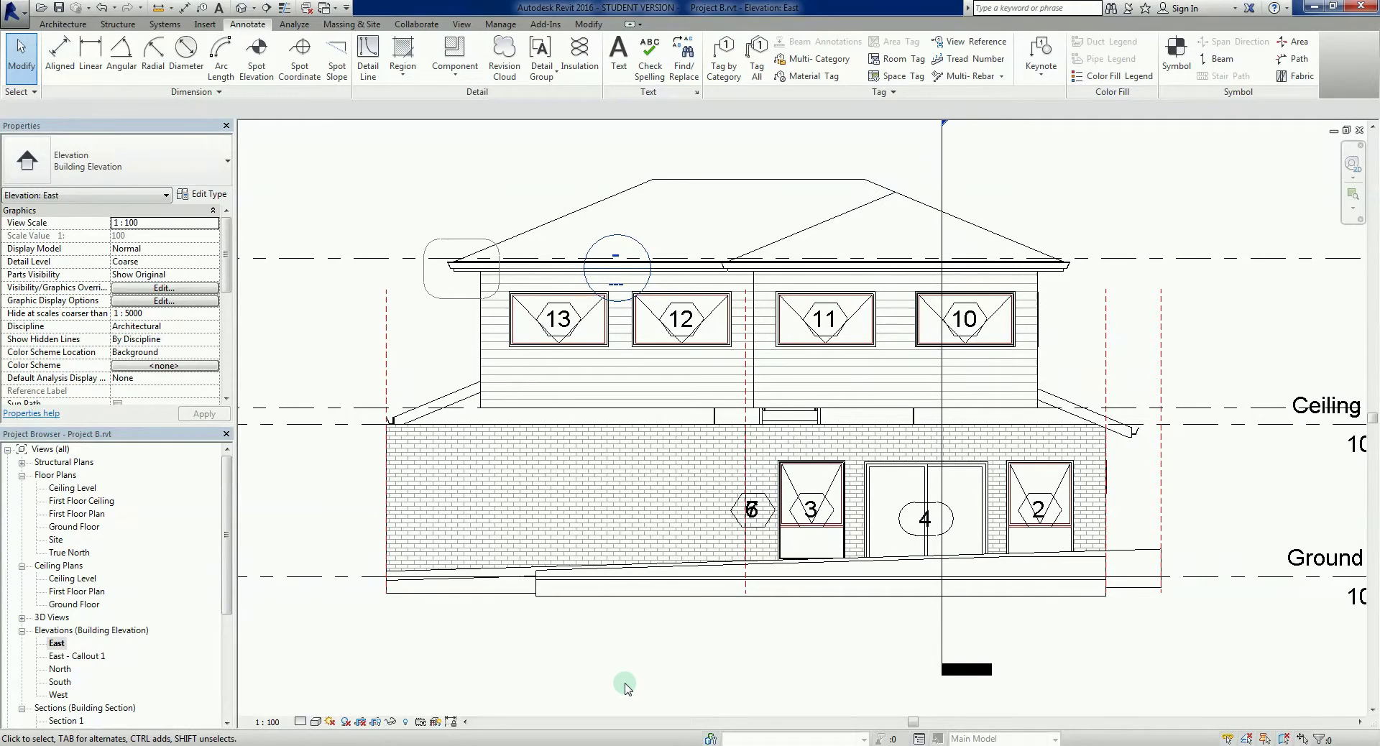
- Delete the stray window tag 6 overlapping tag 7 beside window 3
{"action": "scroll", "coordinate": [754, 535], "scroll_direction": "up", "scroll_amount": 4}
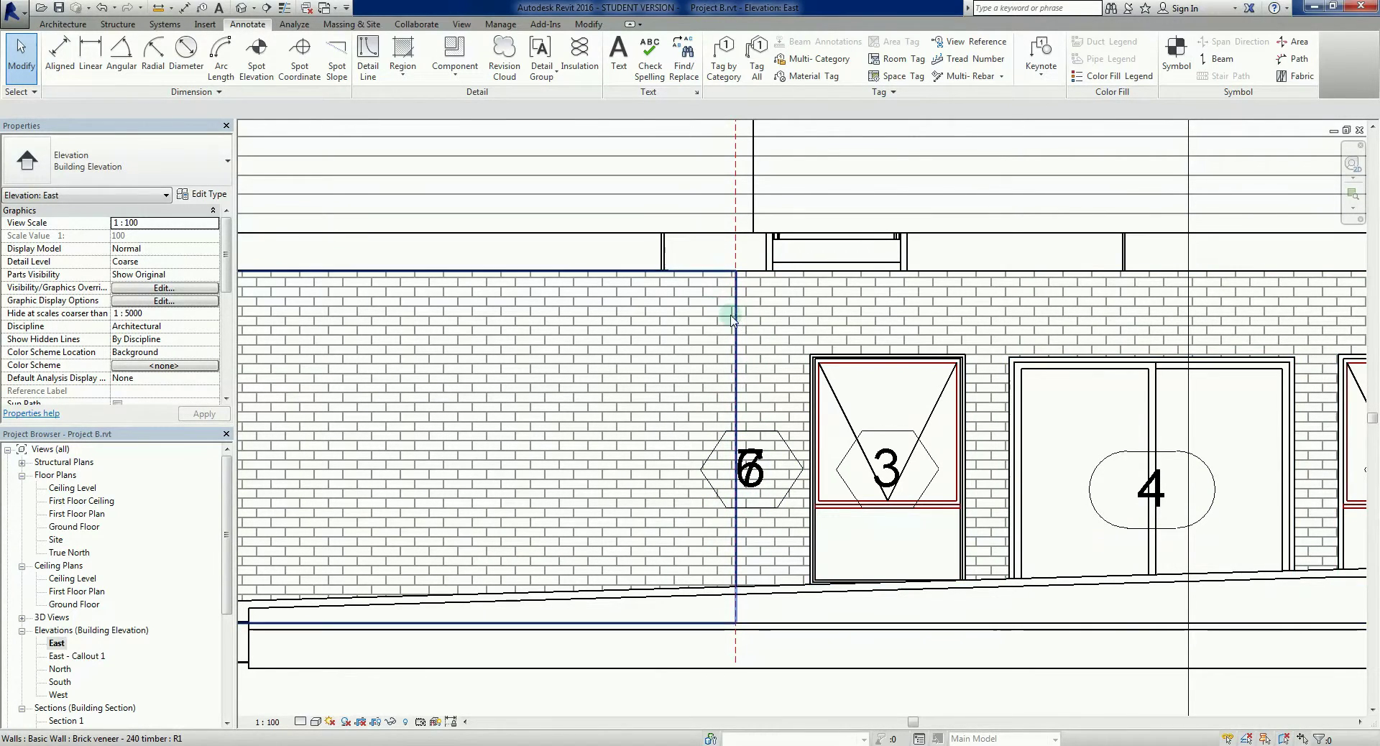
{"action": "left_click", "coordinate": [781, 504]}
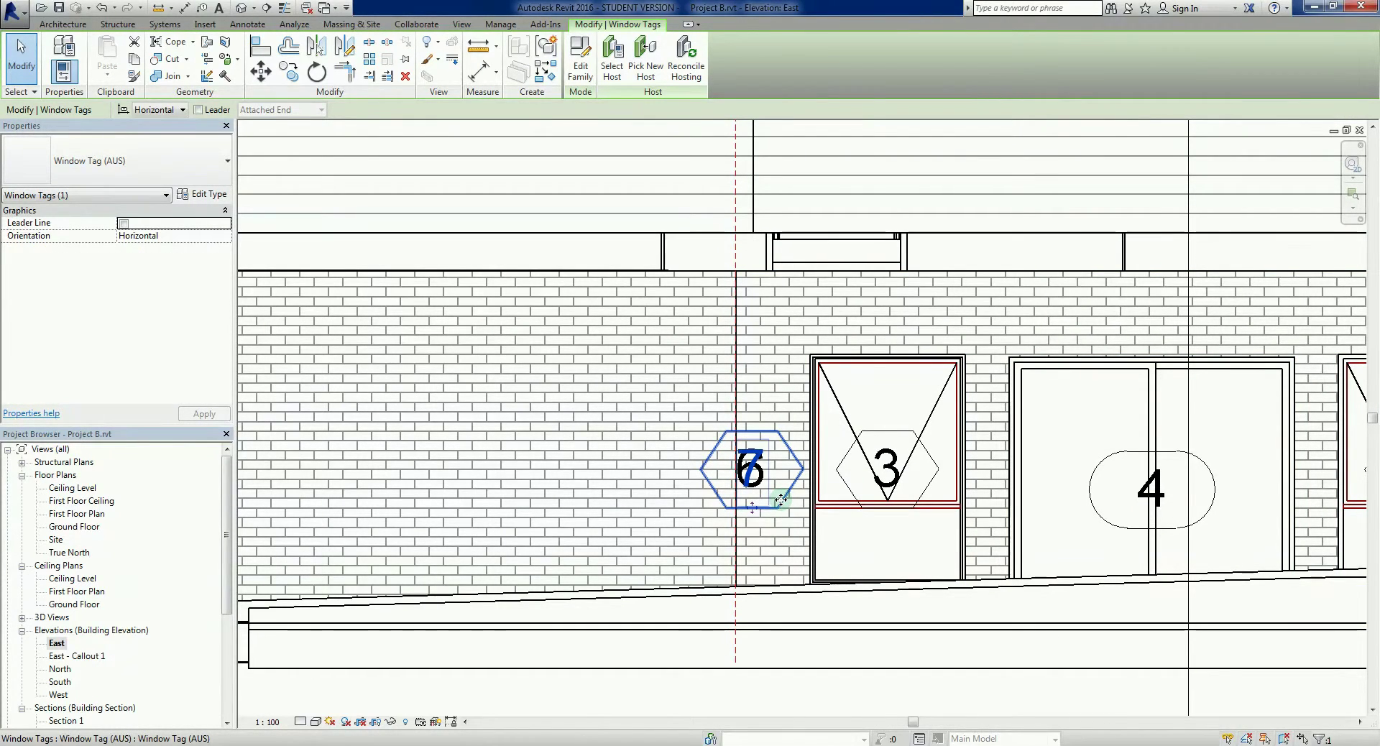
{"action": "key", "text": "Escape"}
{"action": "left_click", "coordinate": [782, 504]}
{"action": "key", "text": "Delete"}
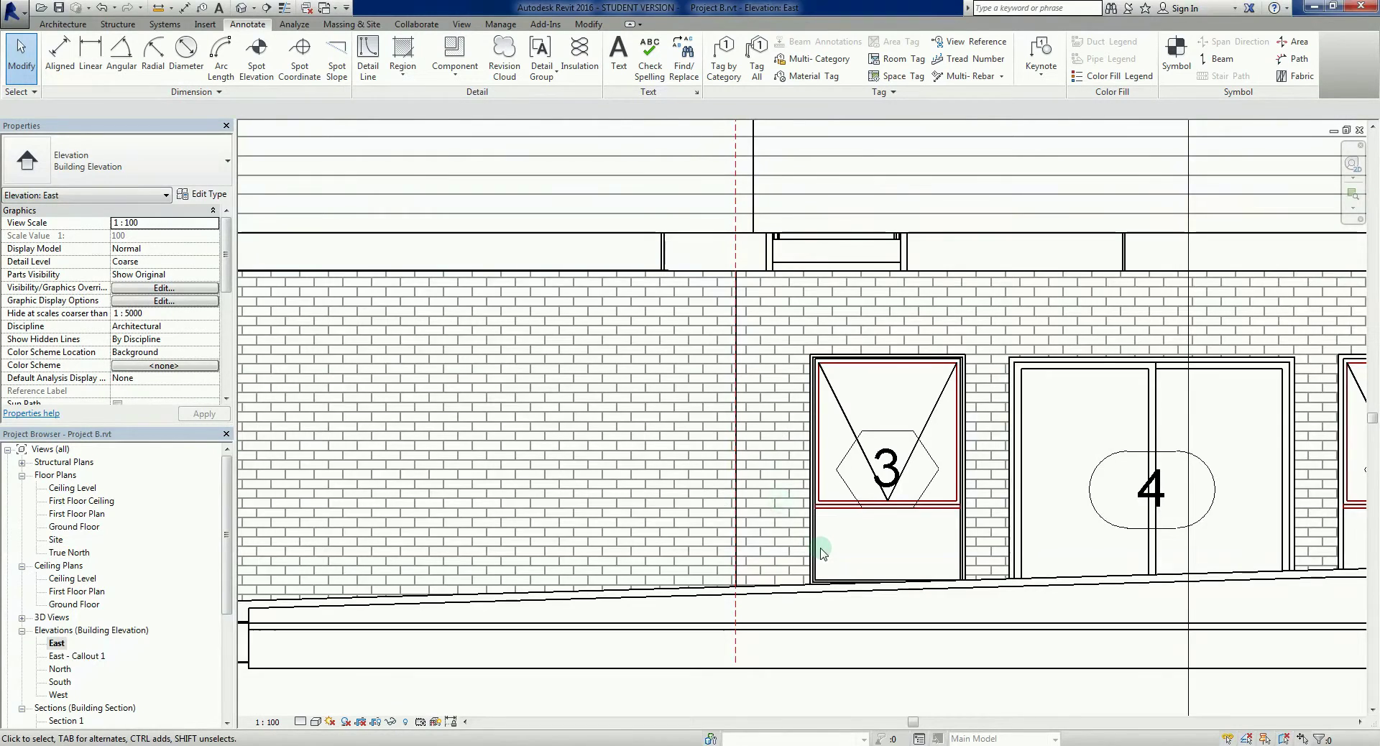
{"action": "scroll", "coordinate": [781, 504], "scroll_direction": "down", "scroll_amount": 5}
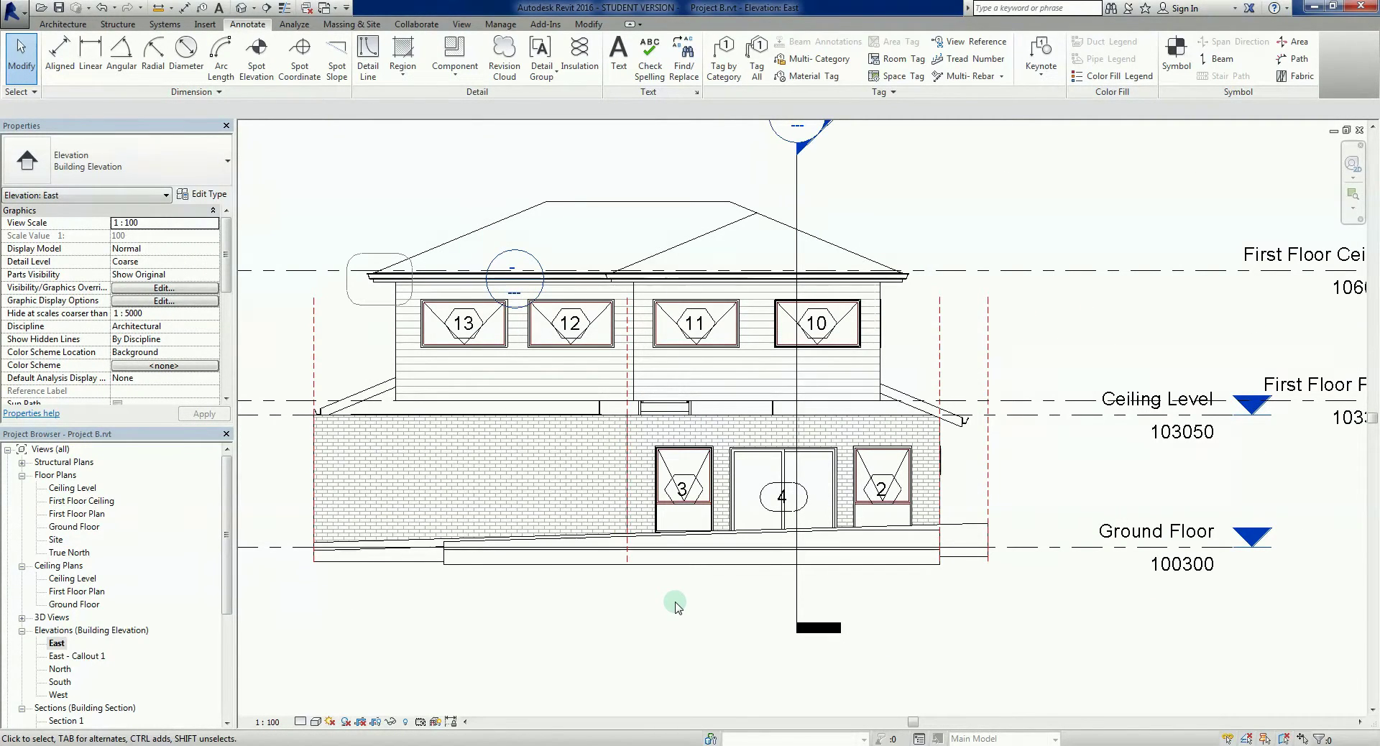
{"action": "mouse_move", "coordinate": [672, 601]}
{"action": "middle_mouse_down"}
{"action": "mouse_move", "coordinate": [826, 683]}
{"action": "mouse_move", "coordinate": [743, 557]}
{"action": "middle_mouse_up"}
{"action": "scroll", "coordinate": [825, 675], "scroll_direction": "down", "scroll_amount": 2}
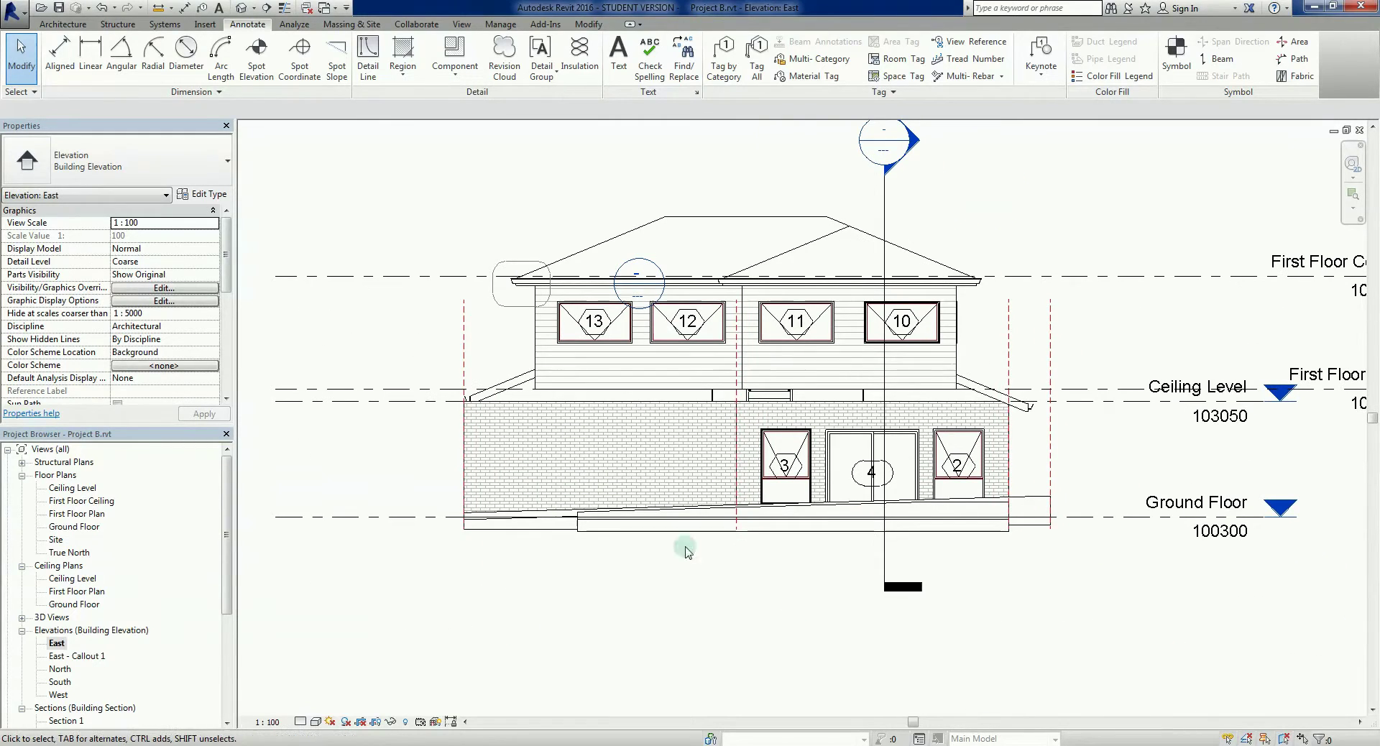
- Open the Section 1 view
{"action": "double_click", "coordinate": [66, 721]}
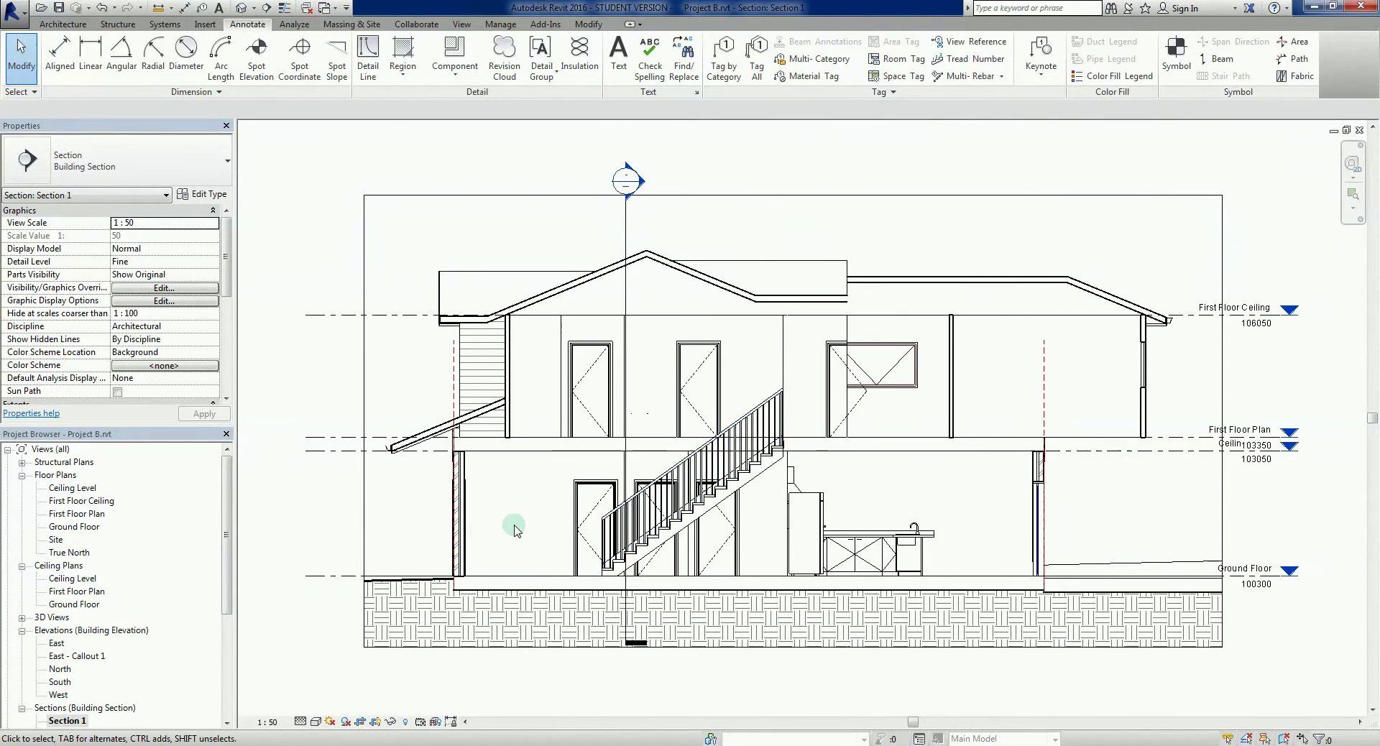
{"action": "scroll", "coordinate": [514, 530], "scroll_direction": "up", "scroll_amount": 2}
{"action": "middle_click_drag", "start_coordinate": [521, 529], "coordinate": [494, 539]}
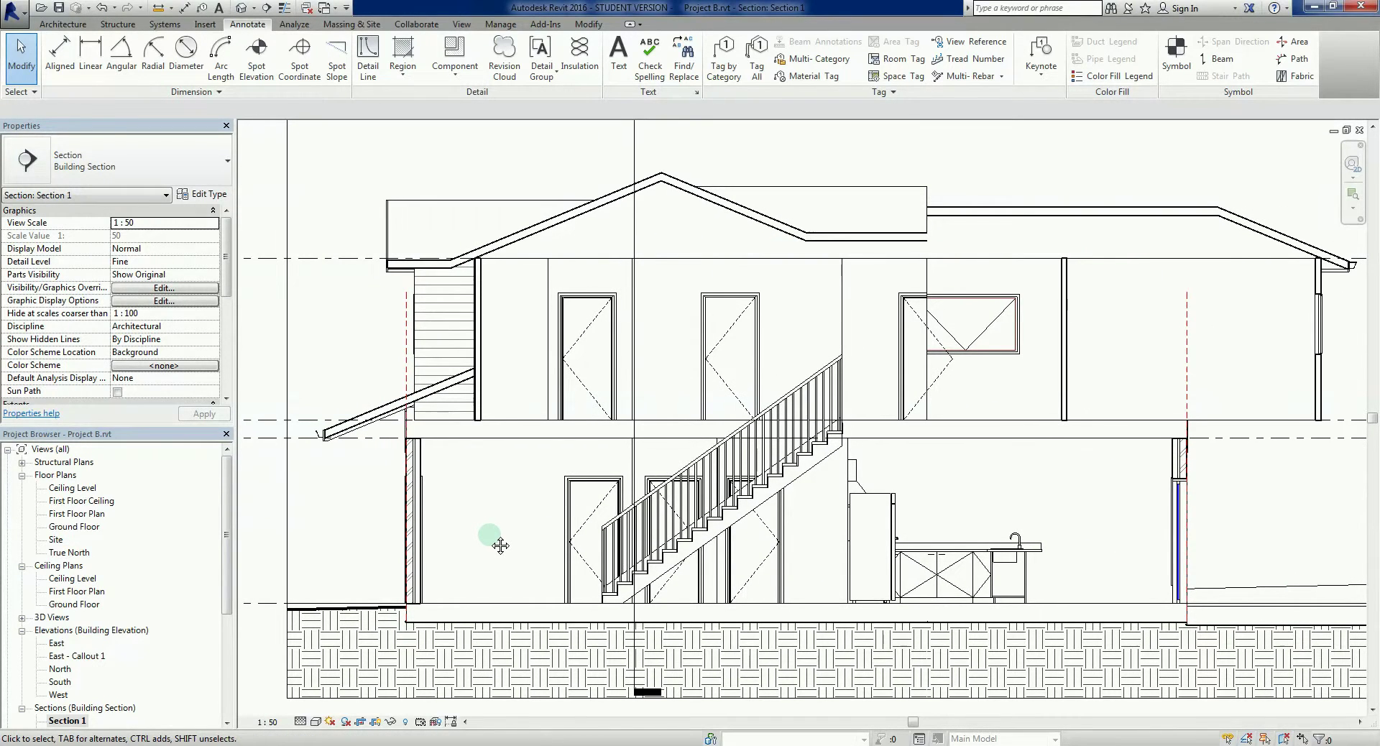
- Use Tag All with Window Tags to add window tag 9 in Section 1
{"action": "left_click", "coordinate": [757, 59]}
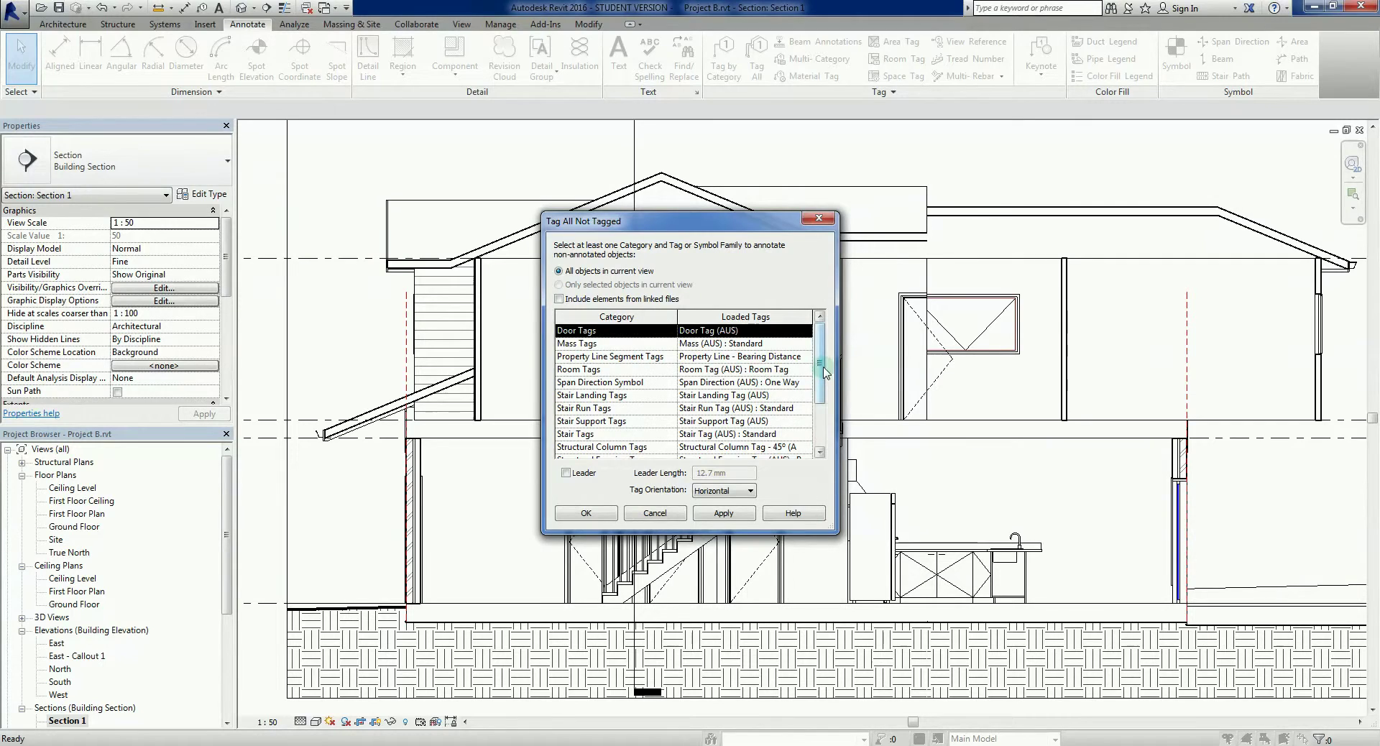
{"action": "scroll", "coordinate": [811, 388], "scroll_direction": "down", "scroll_amount": 2}
{"action": "left_click", "coordinate": [618, 434]}
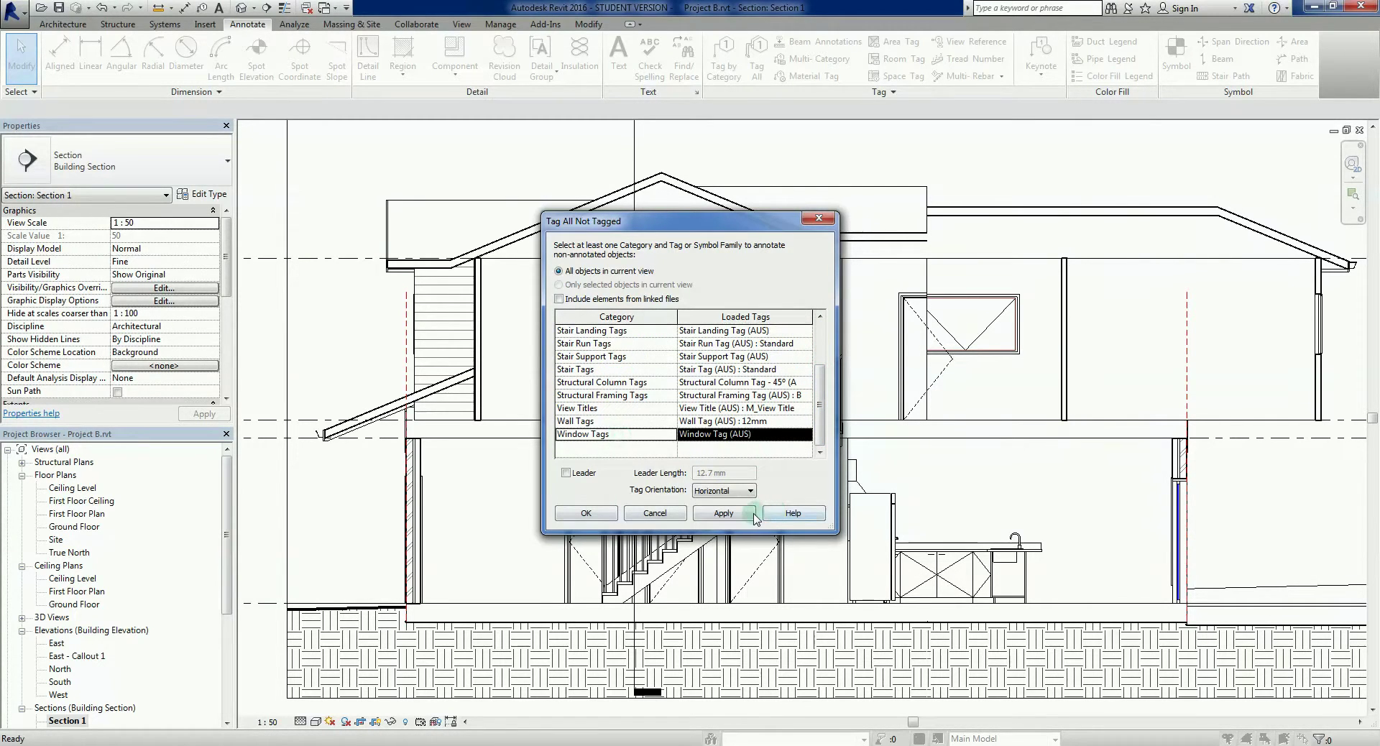
{"action": "left_click", "coordinate": [585, 512]}
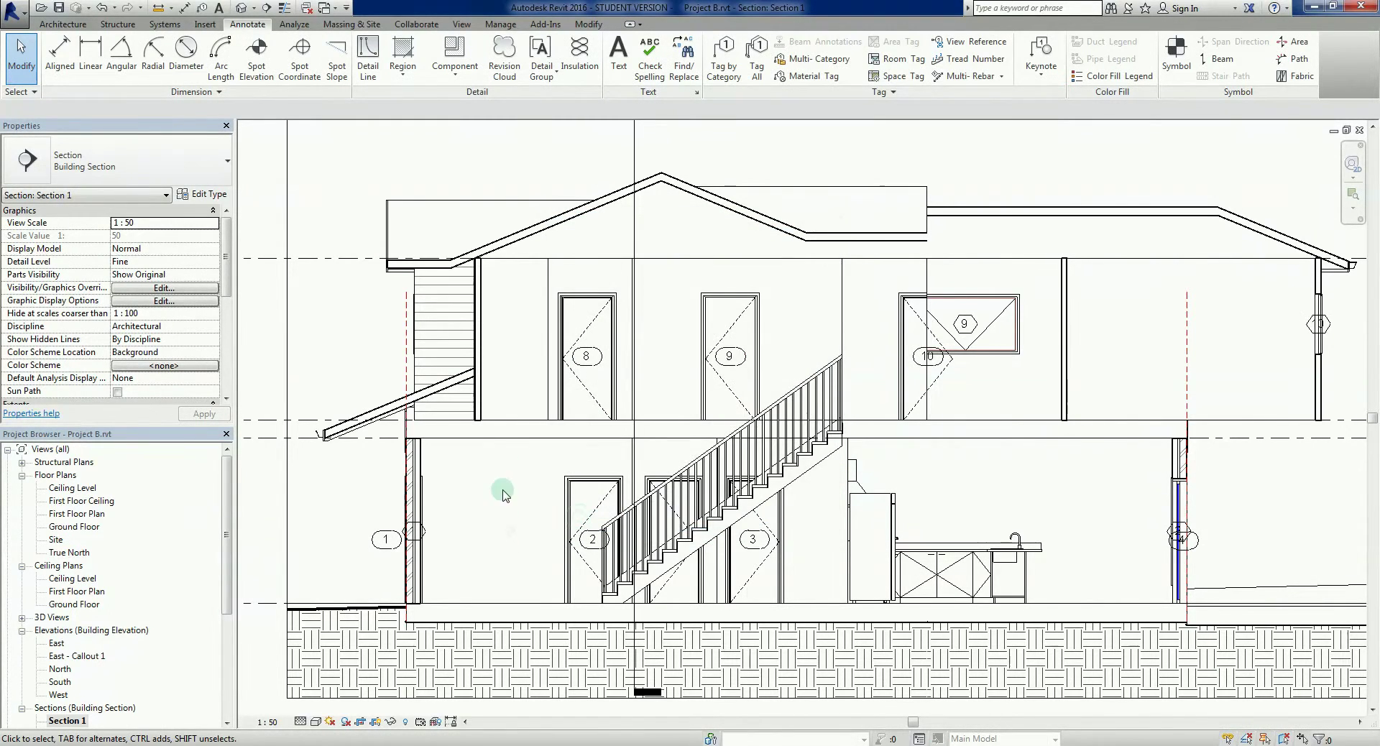
{"action": "scroll", "coordinate": [508, 453], "scroll_direction": "up", "scroll_amount": 2}
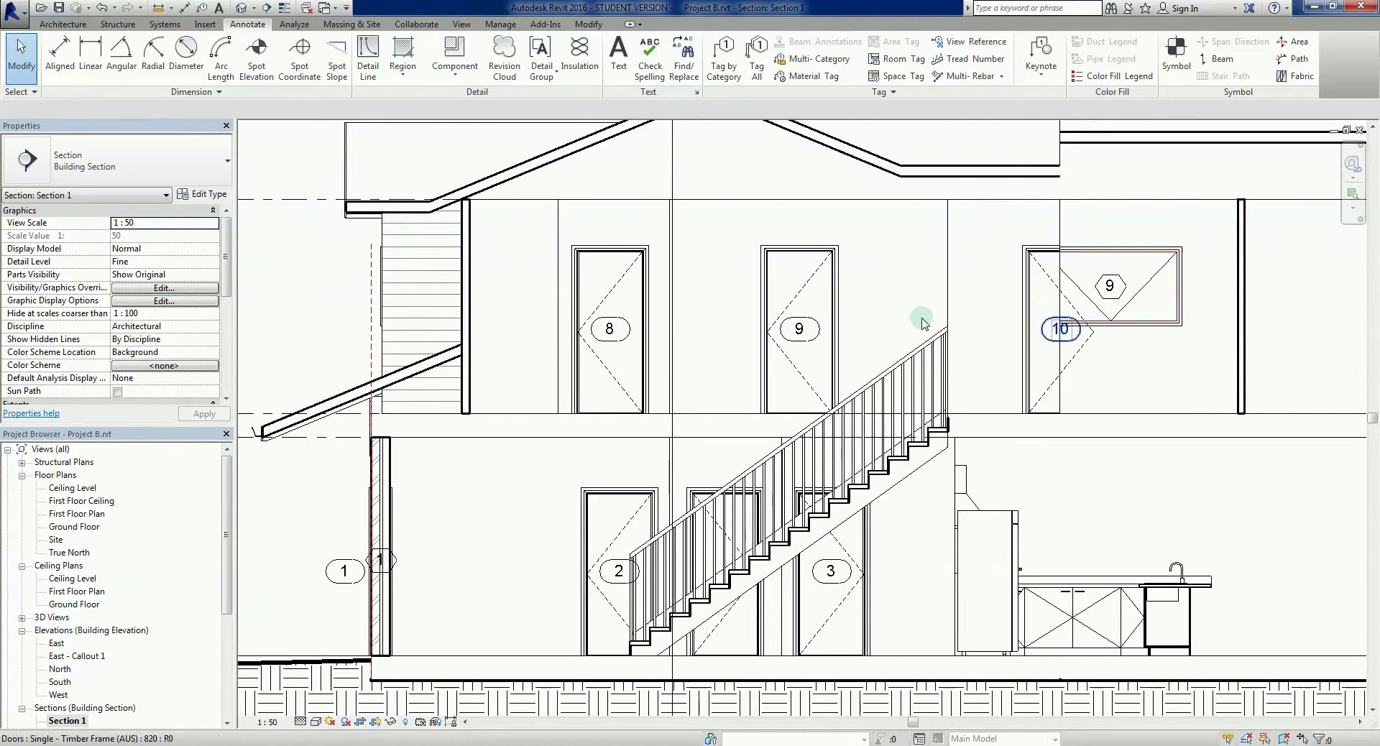
{"action": "scroll", "coordinate": [1137, 361], "scroll_direction": "down", "scroll_amount": 2}
{"action": "scroll", "coordinate": [524, 546], "scroll_direction": "up", "scroll_amount": 1}
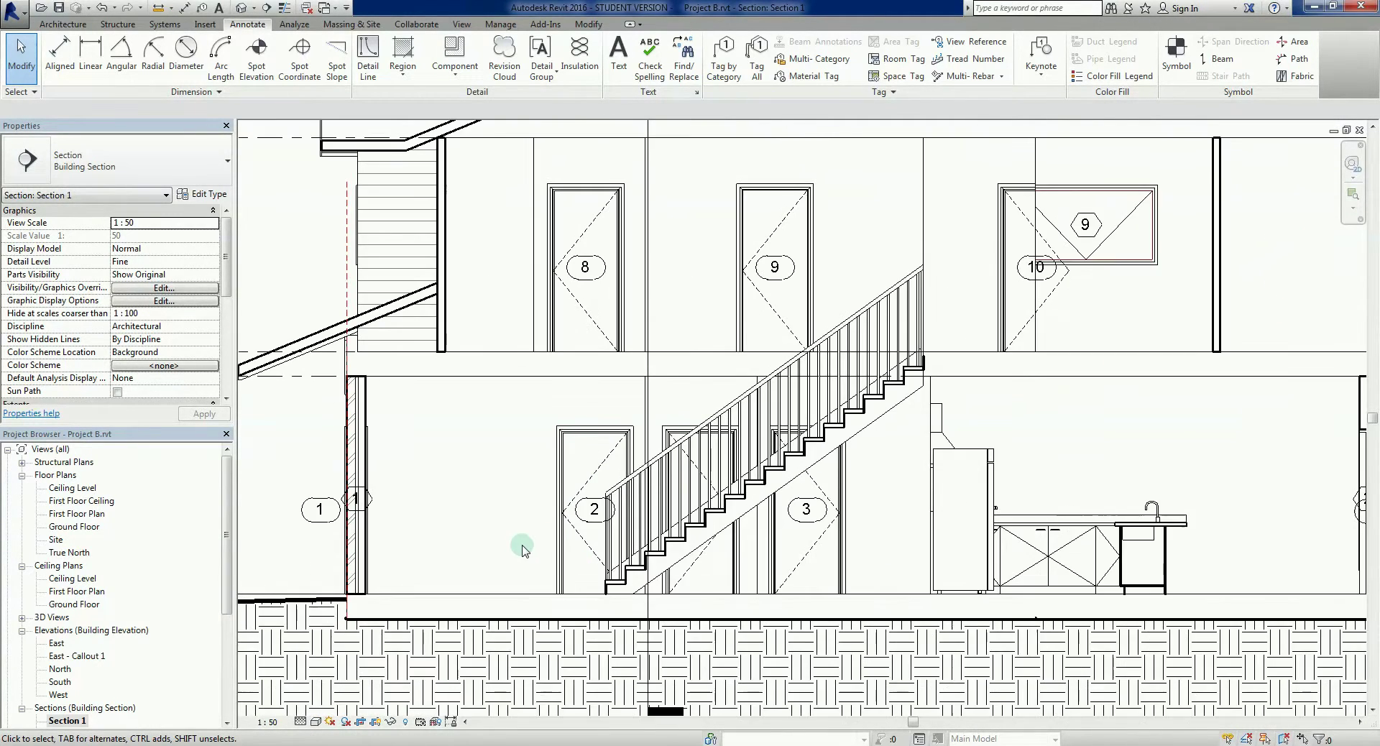
{"action": "middle_click_drag", "start_coordinate": [524, 545], "coordinate": [532, 607]}
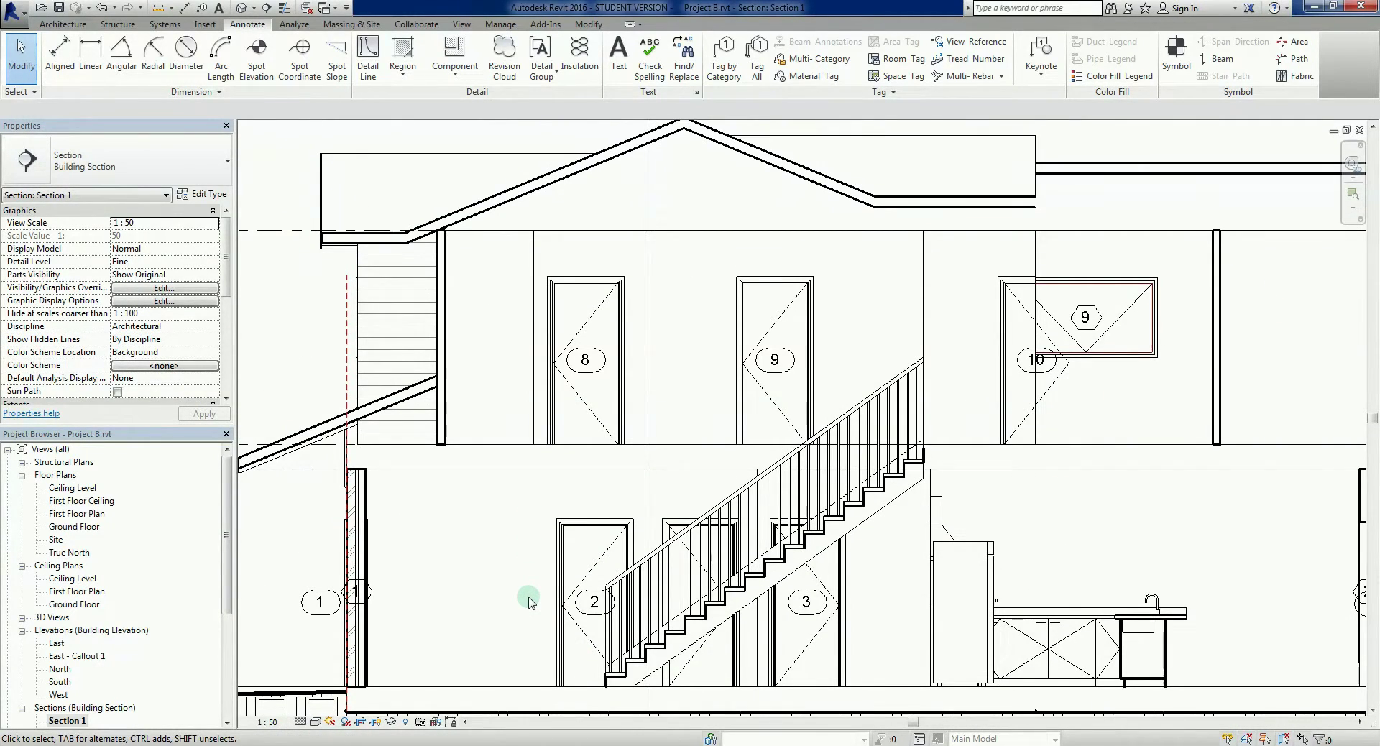
{"action": "scroll", "coordinate": [592, 372], "scroll_direction": "up", "scroll_amount": 2}
{"action": "scroll", "coordinate": [592, 372], "scroll_direction": "up", "scroll_amount": 1}
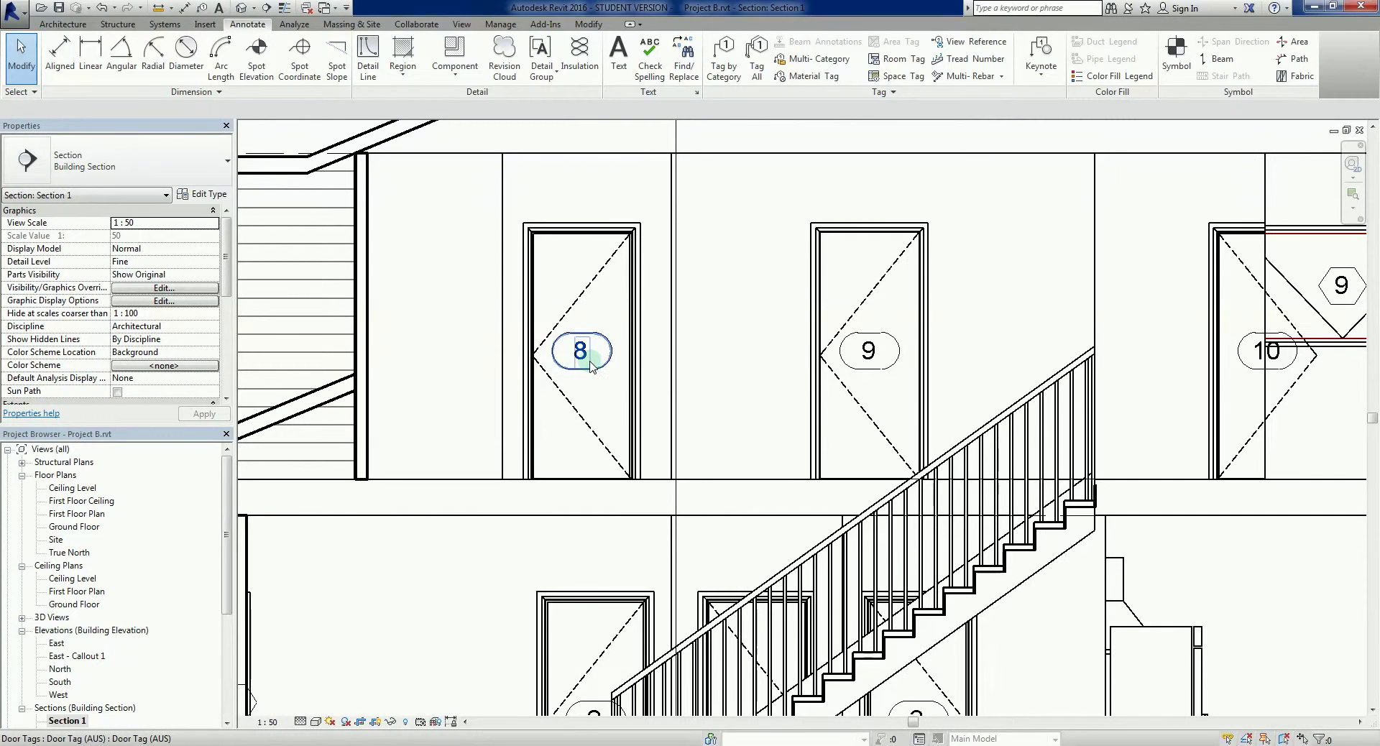
{"action": "scroll", "coordinate": [592, 372], "scroll_direction": "down", "scroll_amount": 2}
{"action": "scroll", "coordinate": [588, 342], "scroll_direction": "up", "scroll_amount": 1}
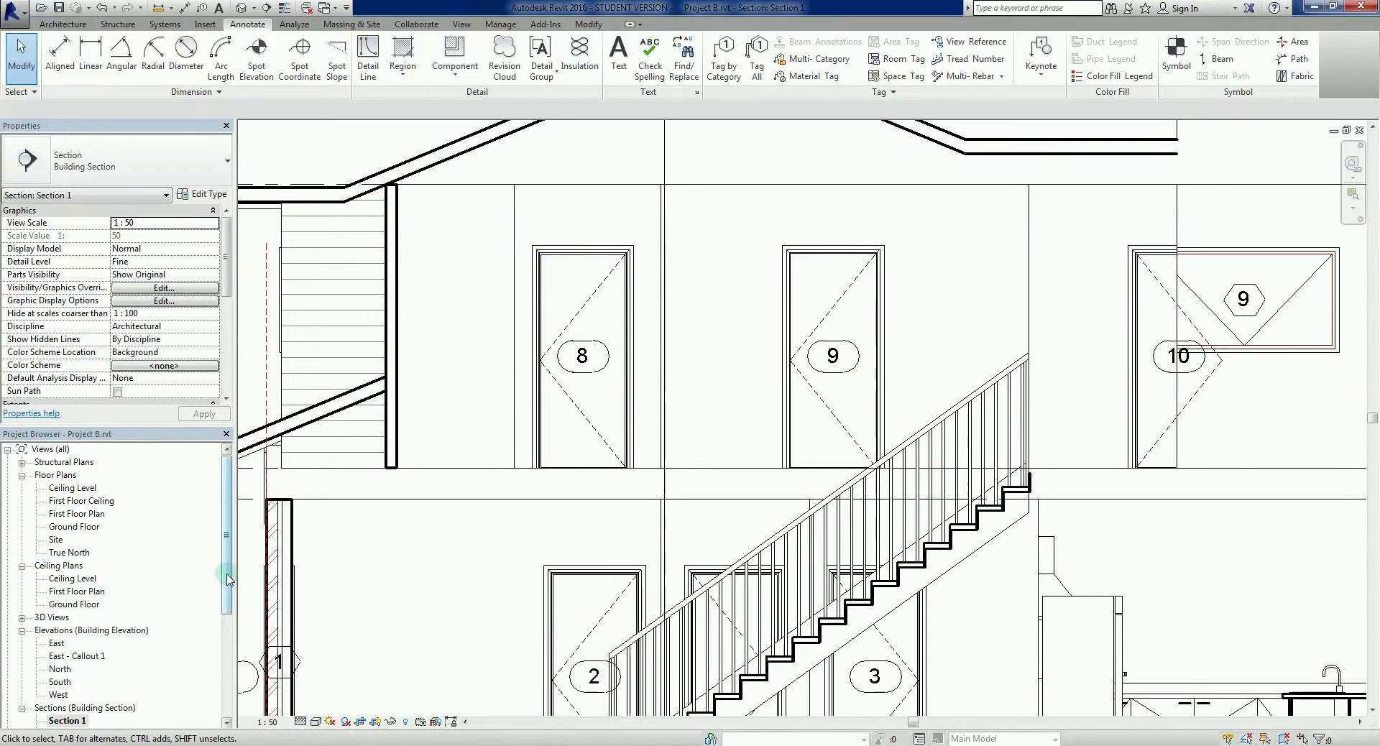
- Relabel First Floor door tag 8 as 'xyz' and move it just below the doorway
{"action": "double_click", "coordinate": [77, 514]}
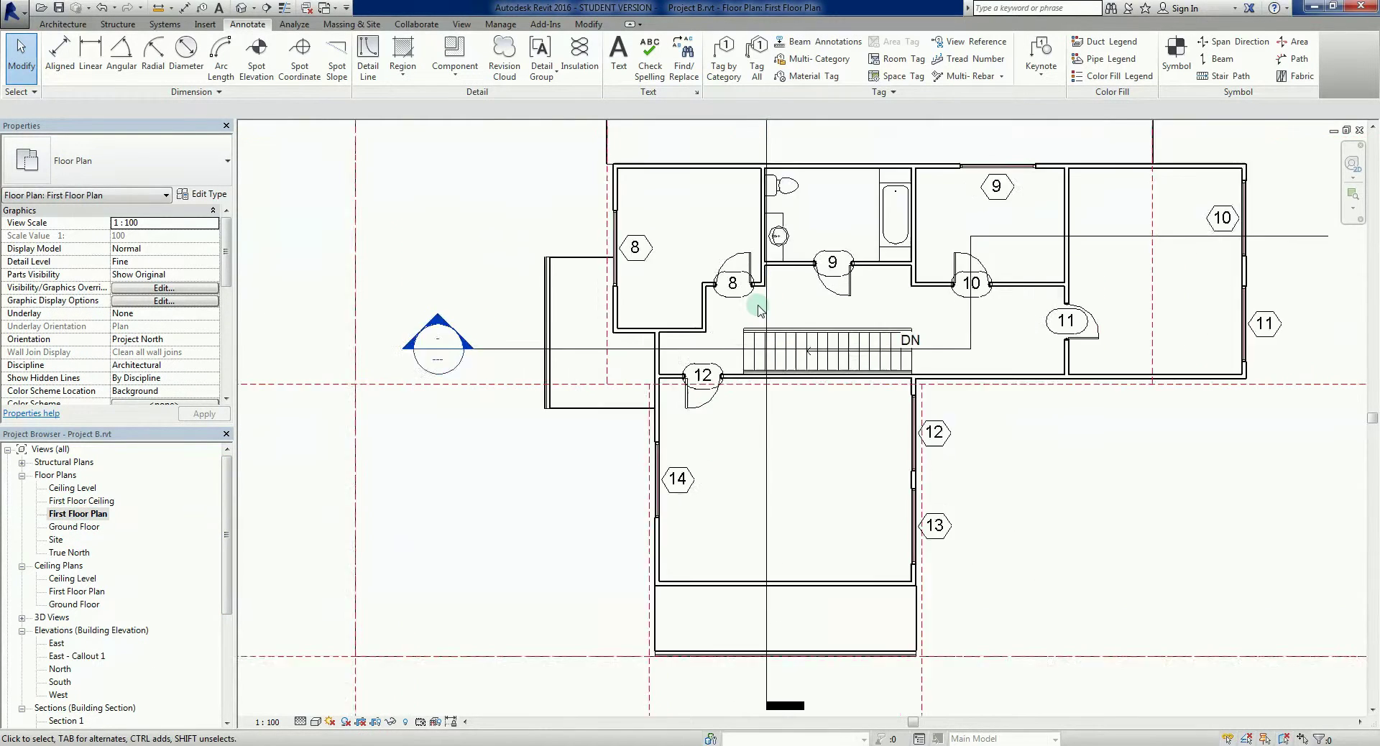
{"action": "scroll", "coordinate": [737, 296], "scroll_direction": "up", "scroll_amount": 5}
{"action": "left_click", "coordinate": [728, 422]}
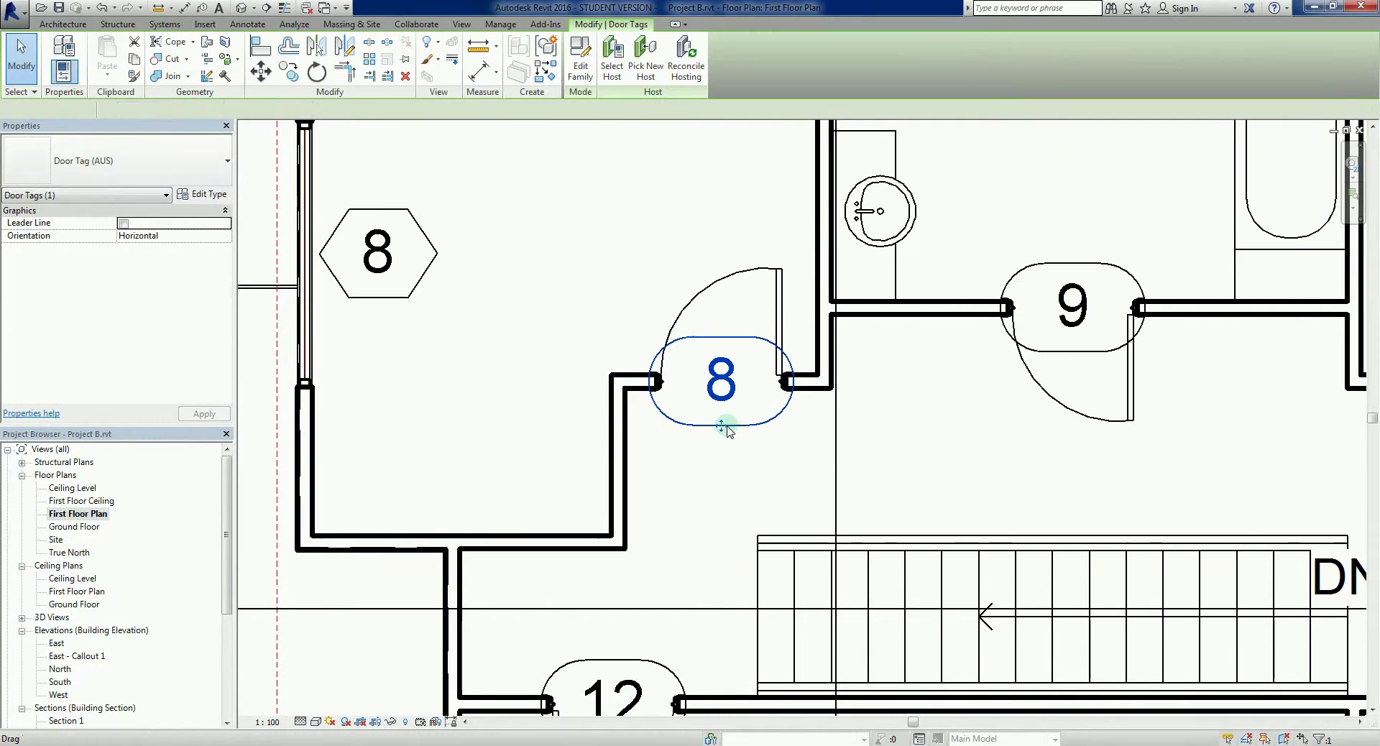
{"action": "left_click", "coordinate": [719, 415]}
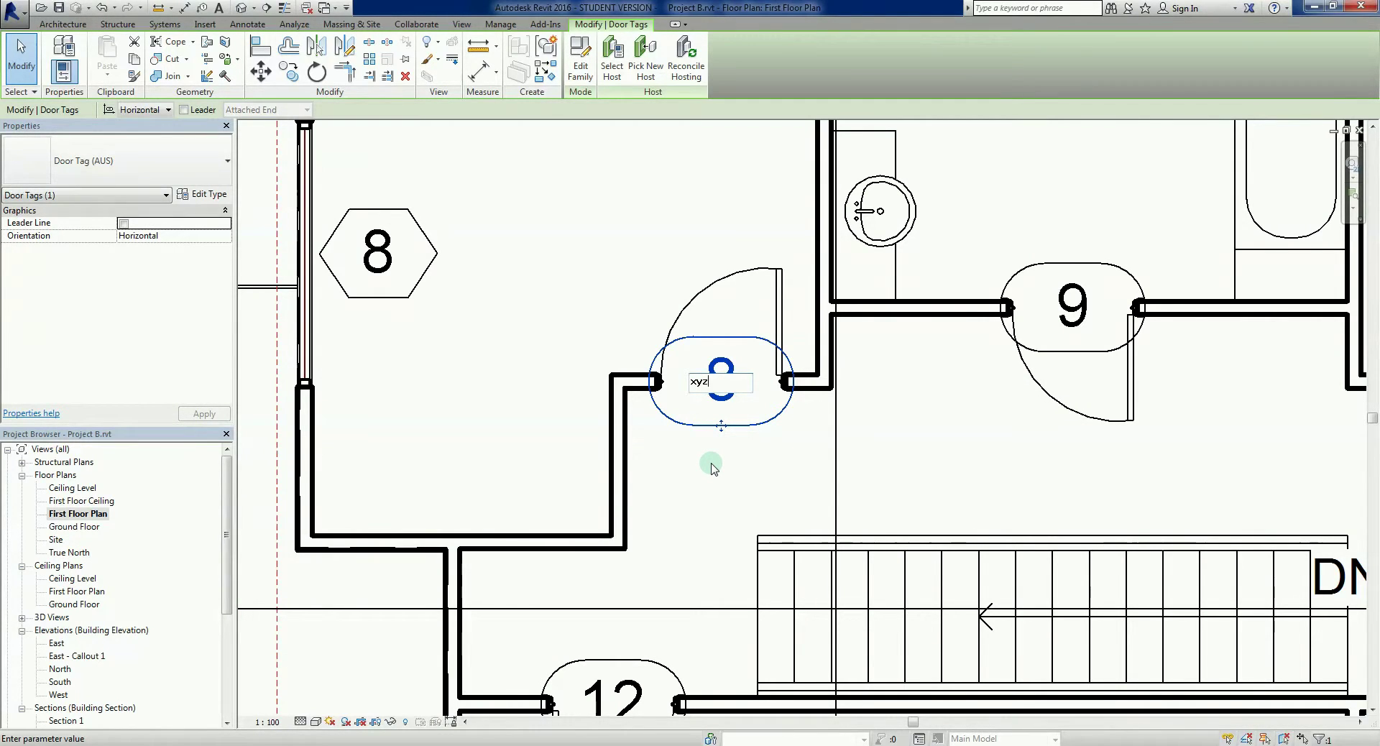
{"action": "type", "text": "xyz"}
{"action": "left_click", "coordinate": [690, 491]}
{"action": "left_click", "coordinate": [690, 500]}
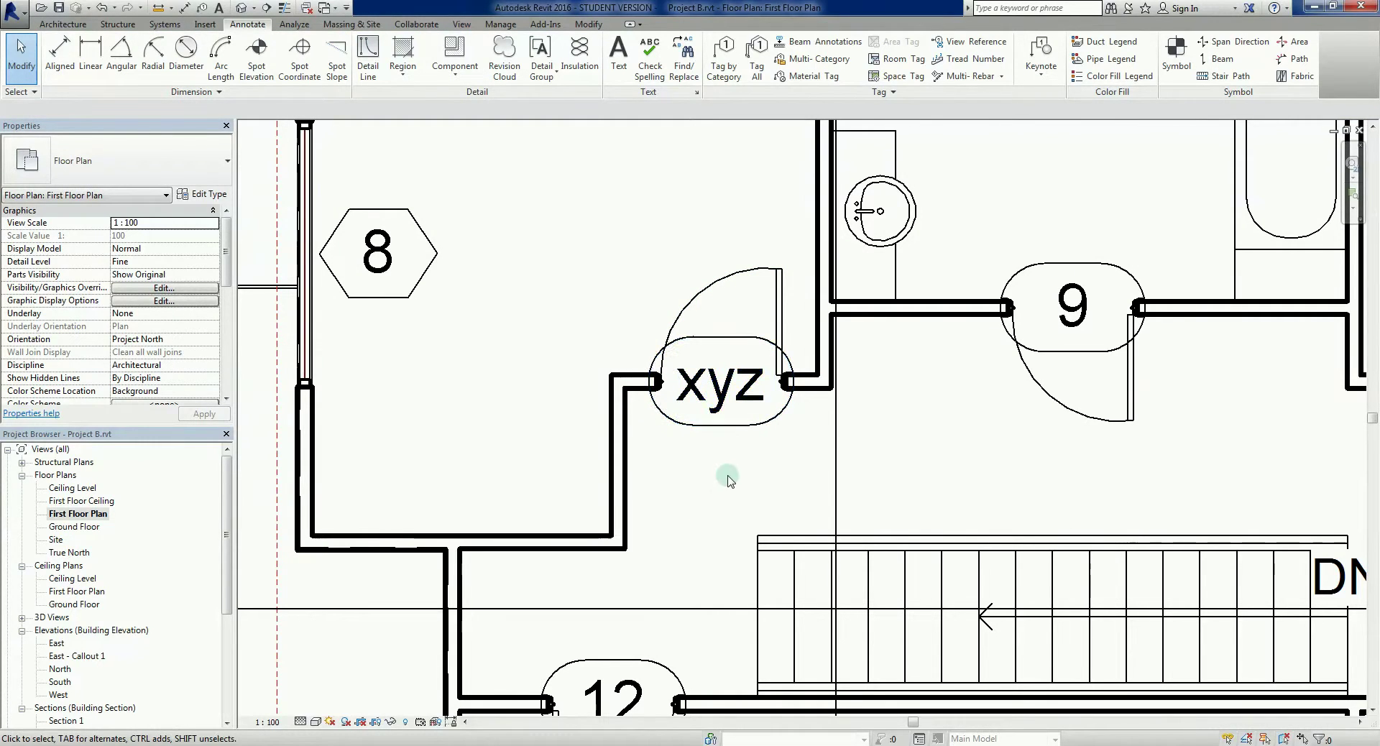
{"action": "left_click", "coordinate": [720, 430]}
{"action": "left_click_drag", "start_coordinate": [721, 430], "coordinate": [721, 491]}
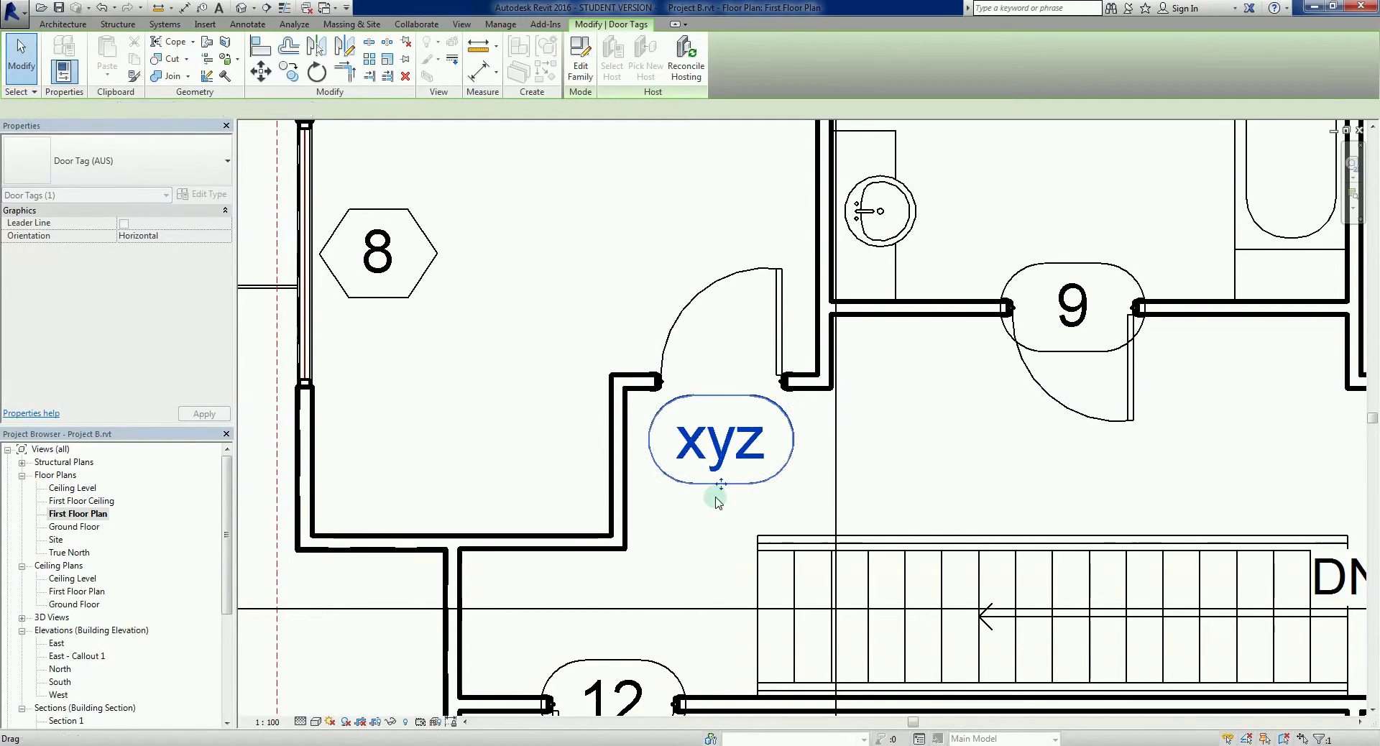
- Check in Section 1 that the upstairs door tag formerly 8 reads 'xyz'
{"action": "double_click", "coordinate": [79, 721]}
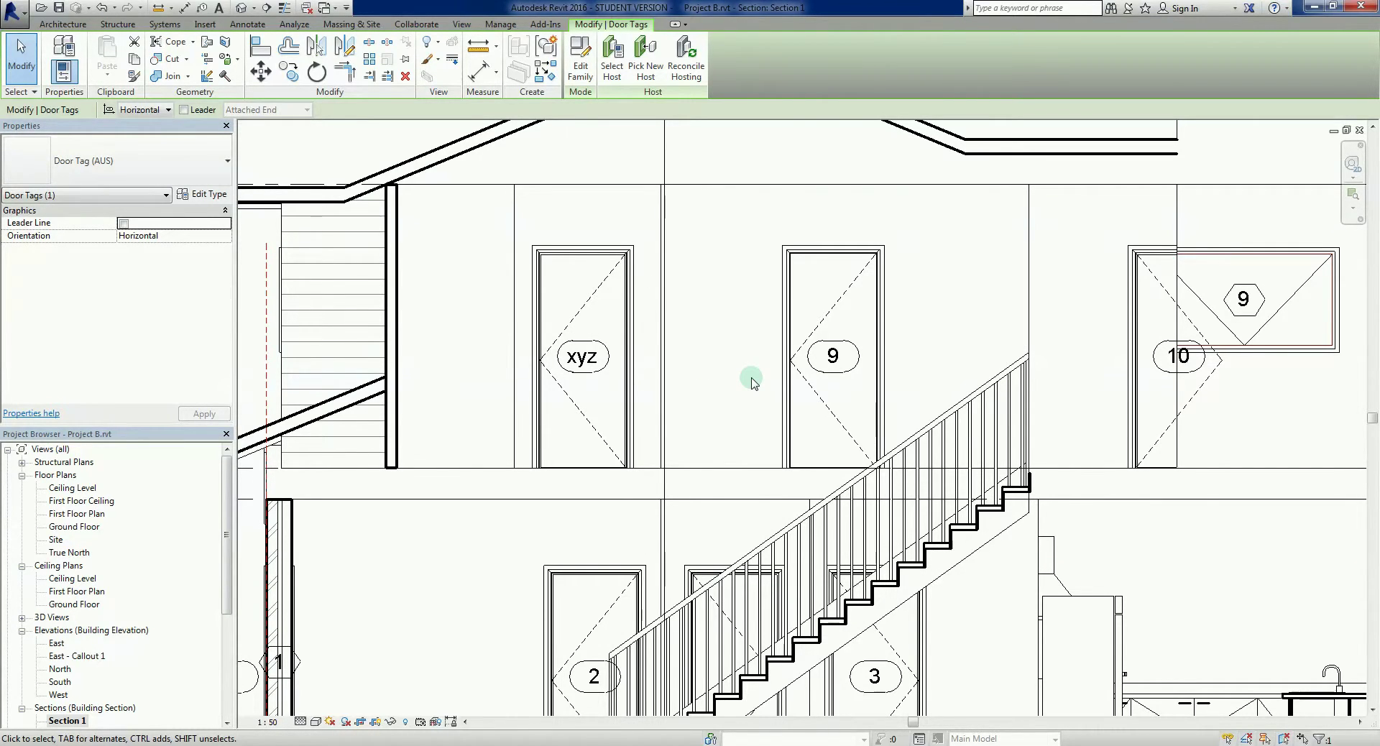
{"action": "scroll", "coordinate": [751, 380], "scroll_direction": "down", "scroll_amount": 1}
{"action": "scroll", "coordinate": [749, 379], "scroll_direction": "down", "scroll_amount": 2}
{"action": "scroll", "coordinate": [694, 387], "scroll_direction": "up", "scroll_amount": 2}
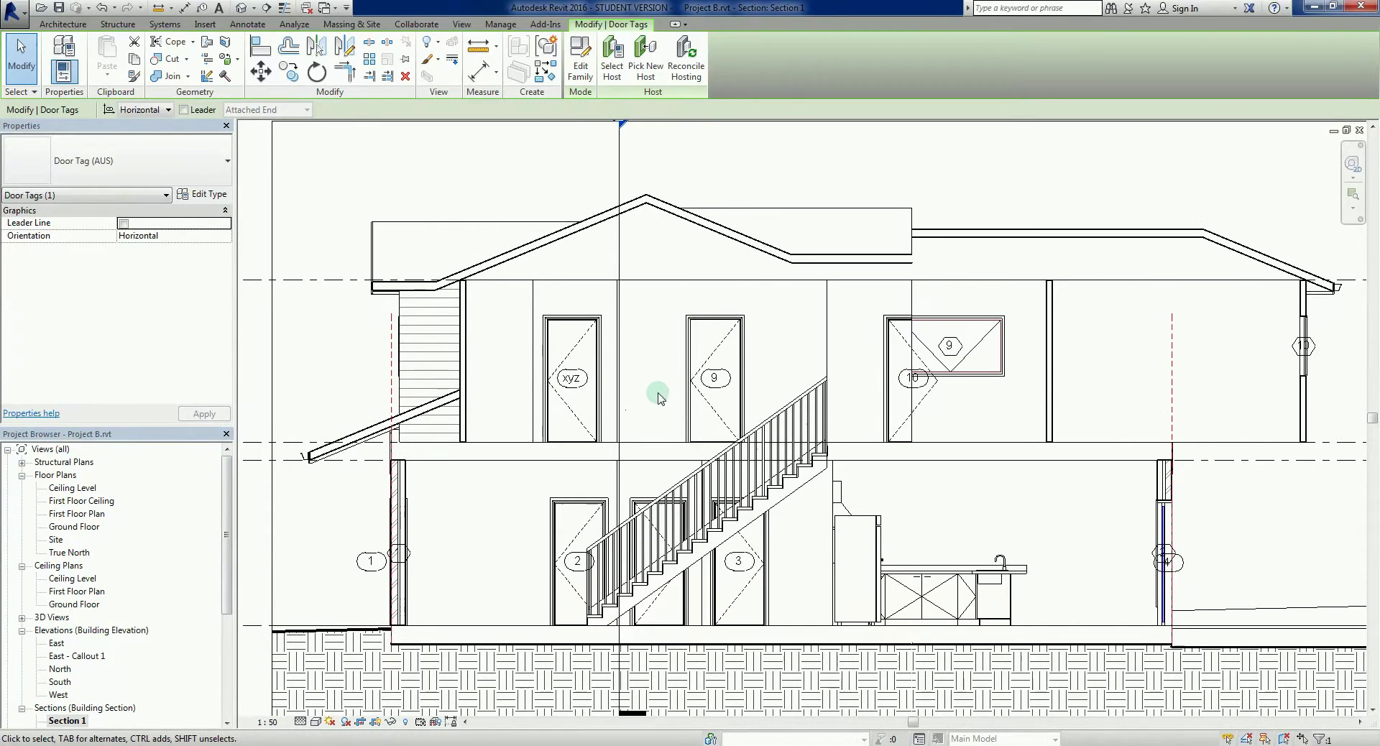
{"action": "middle_click_drag", "start_coordinate": [658, 397], "coordinate": [644, 398]}
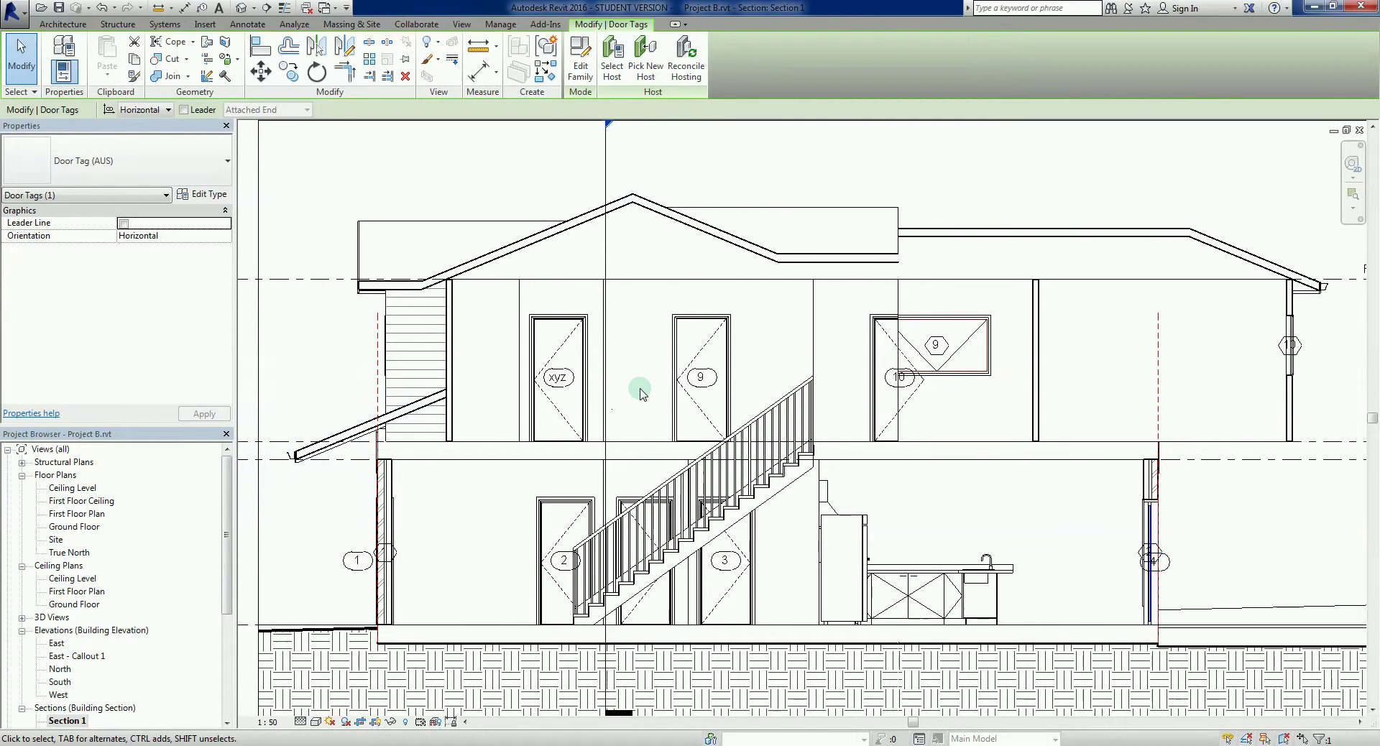
- Switch to the Ground Floor plan, centred with its exterior-wall tags in view
{"action": "double_click", "coordinate": [72, 527]}
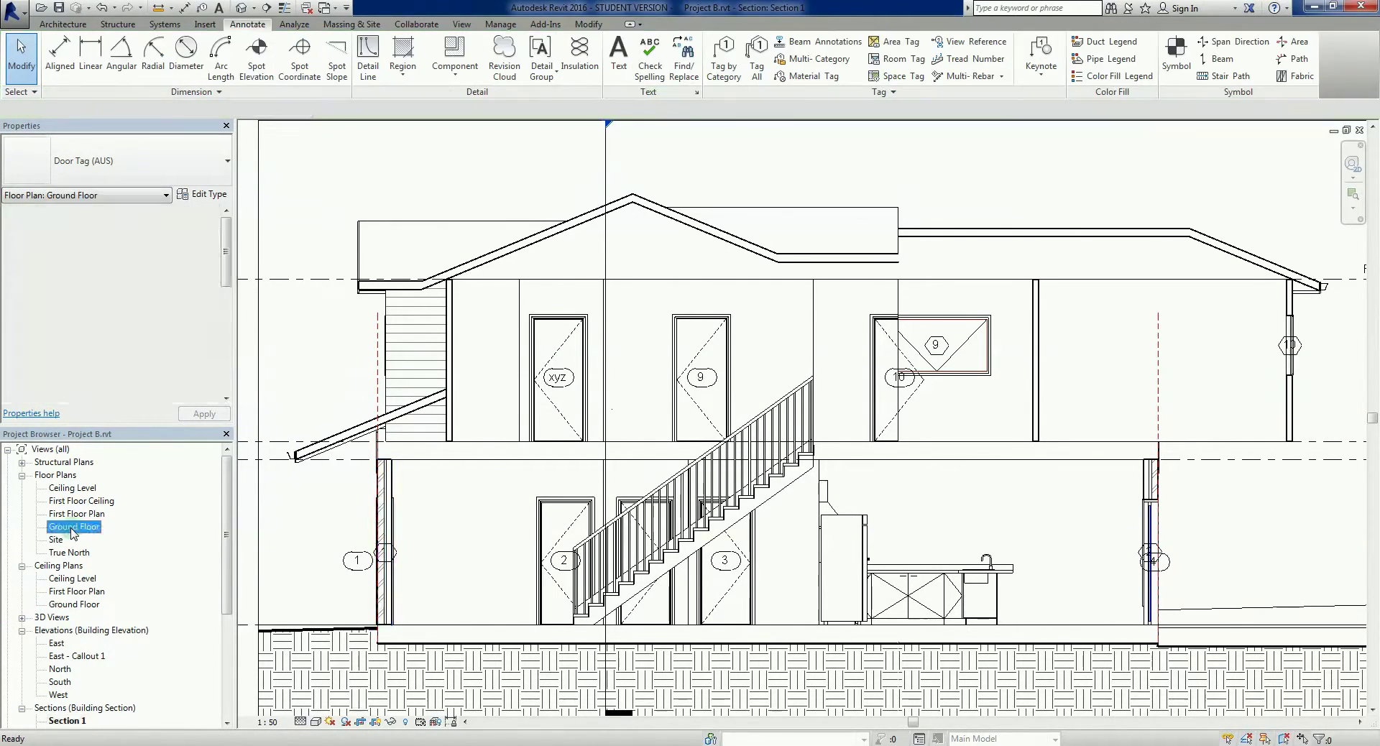
{"action": "scroll", "coordinate": [454, 595], "scroll_direction": "down", "scroll_amount": 3}
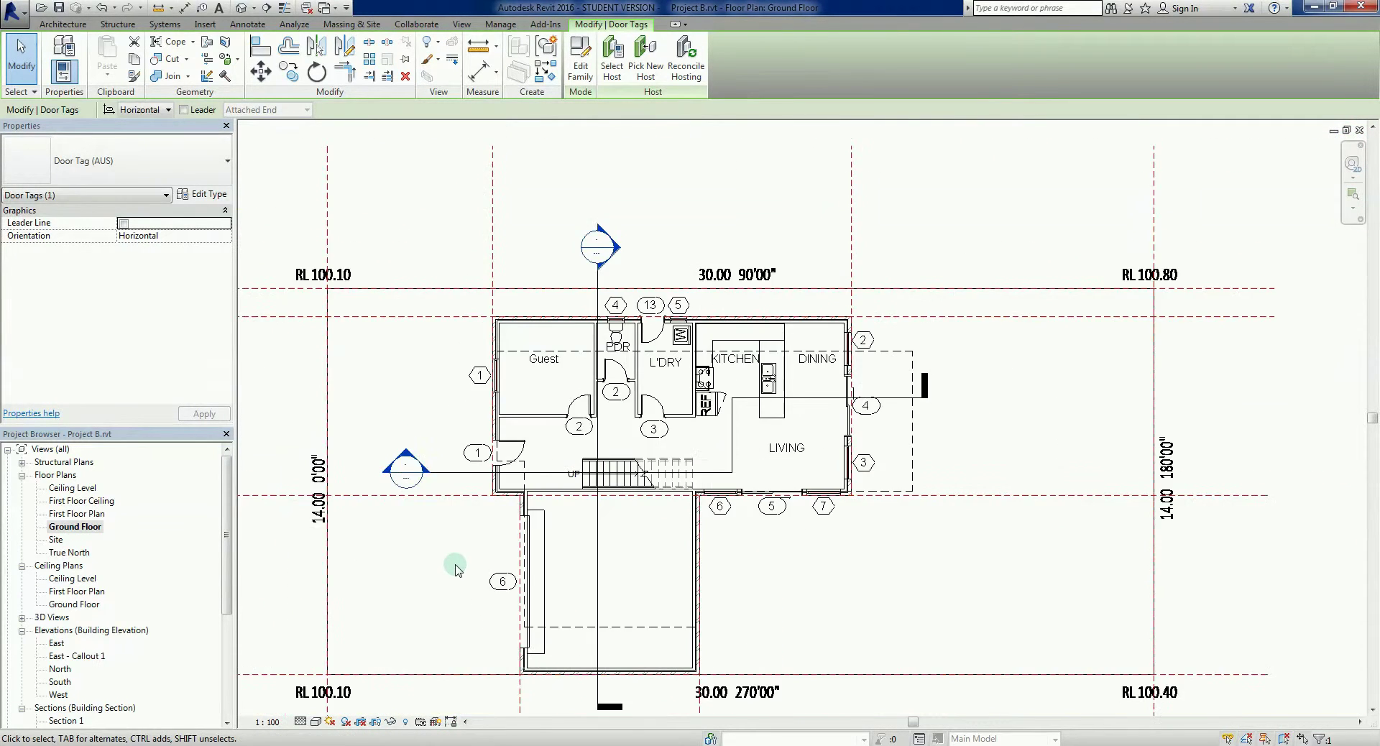
{"action": "middle_click_drag", "start_coordinate": [456, 564], "coordinate": [542, 547]}
{"action": "scroll", "coordinate": [531, 534], "scroll_direction": "up", "scroll_amount": 2}
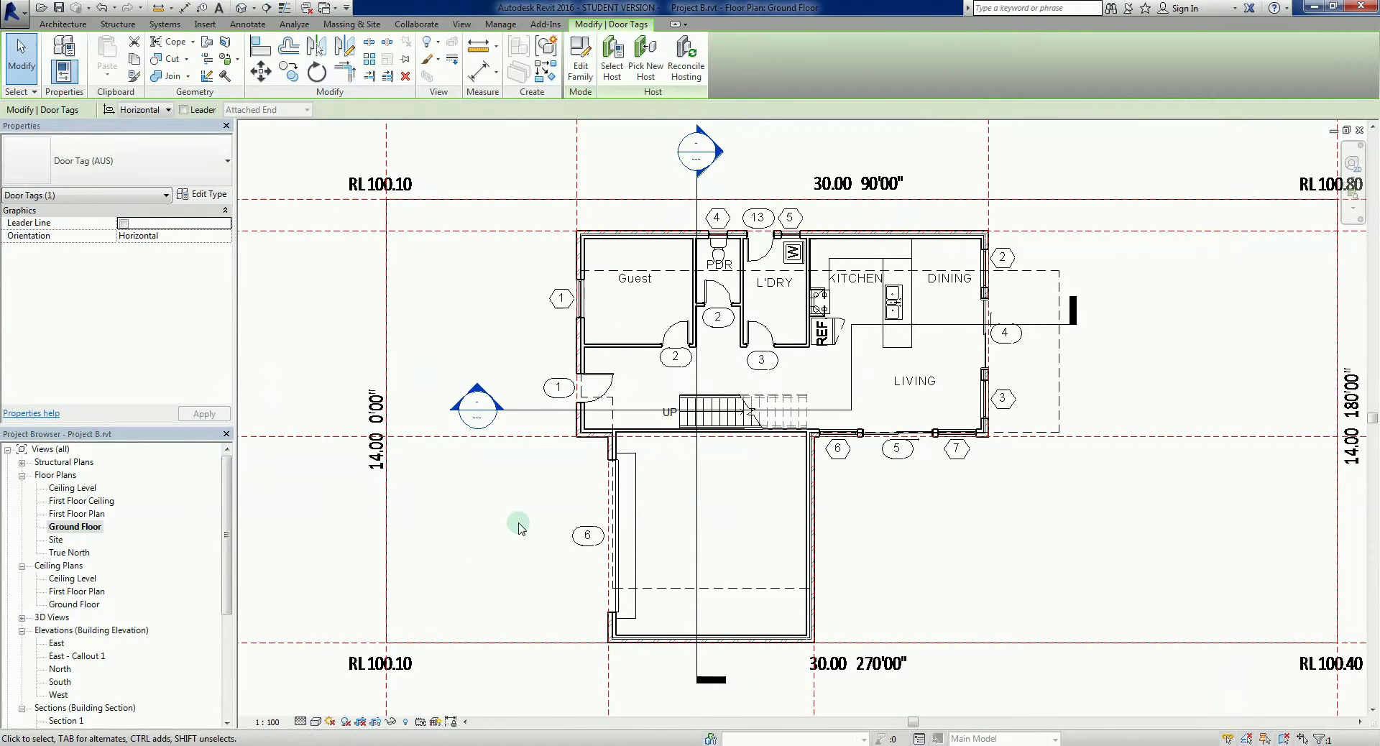